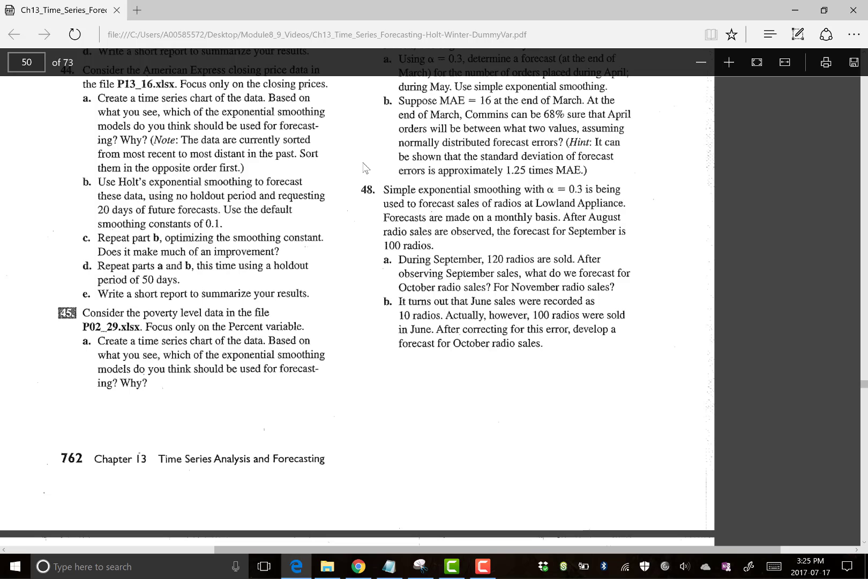
Open the American Express workbook P13_16.xlsx in Excel.
click(389, 566)
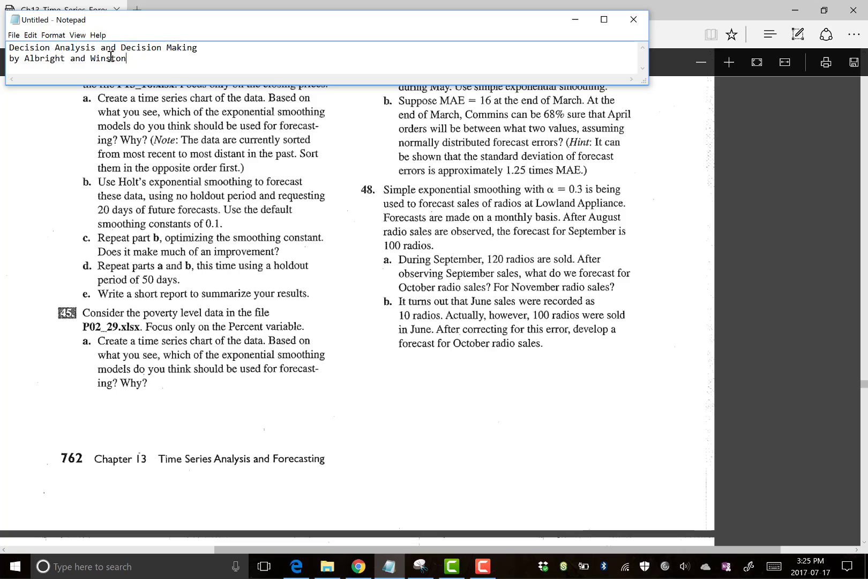
click(183, 171)
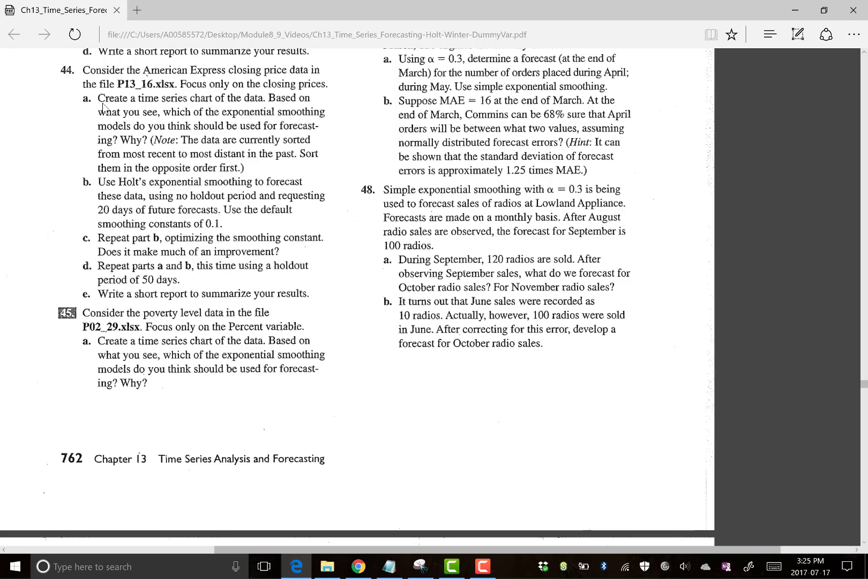
click(334, 576)
double_click(432, 389)
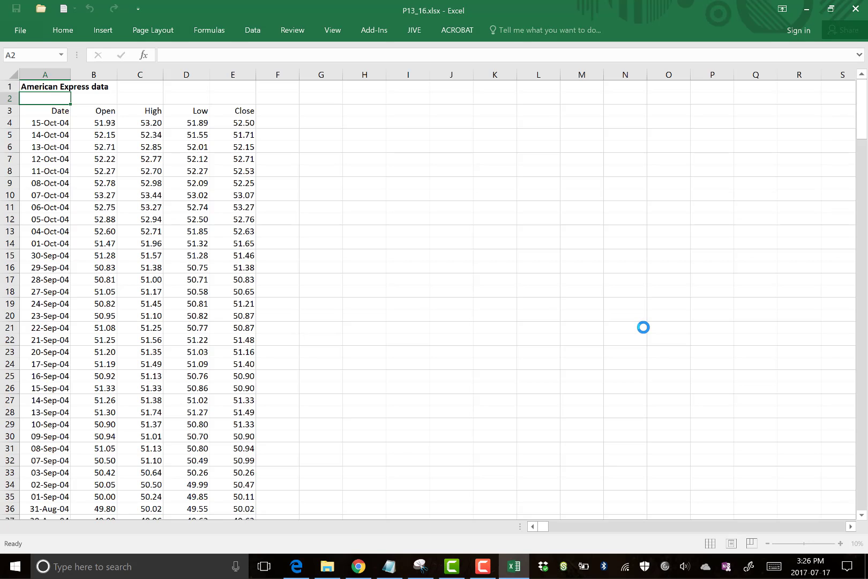
click(374, 33)
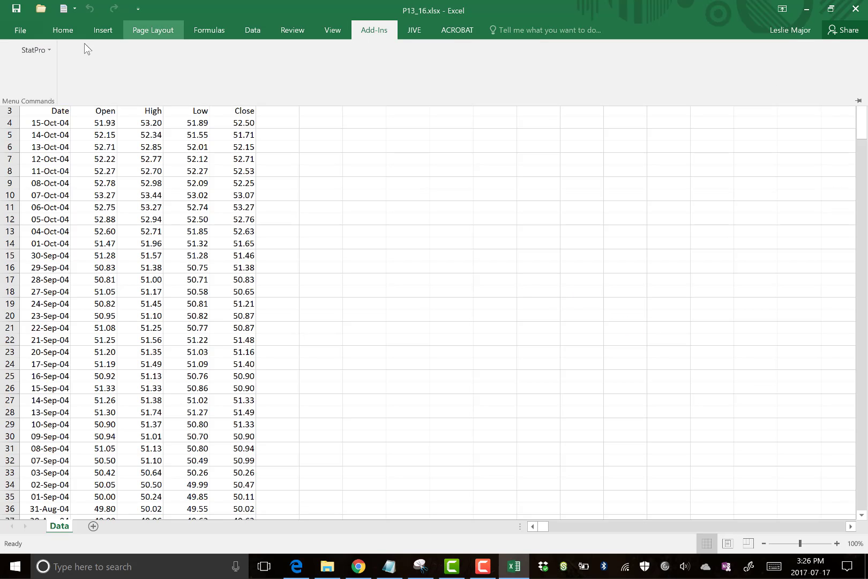
click(33, 49)
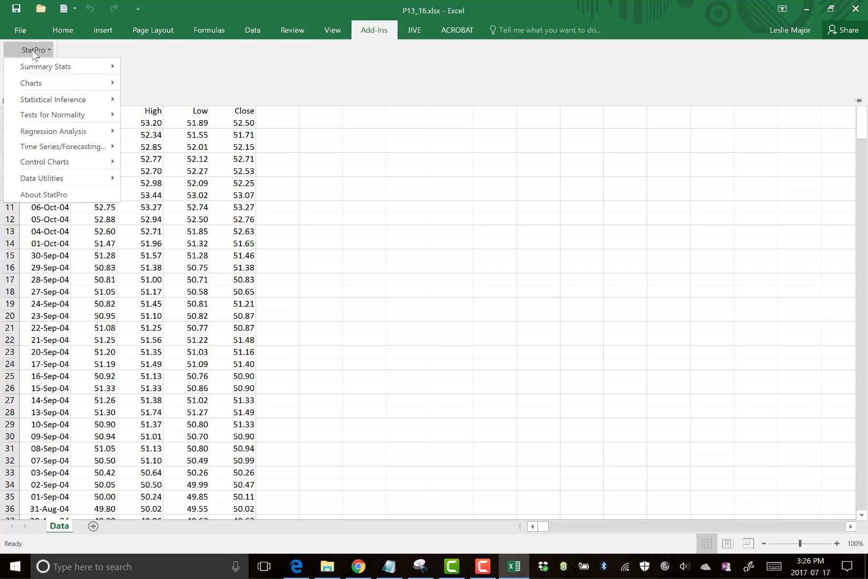
click(337, 179)
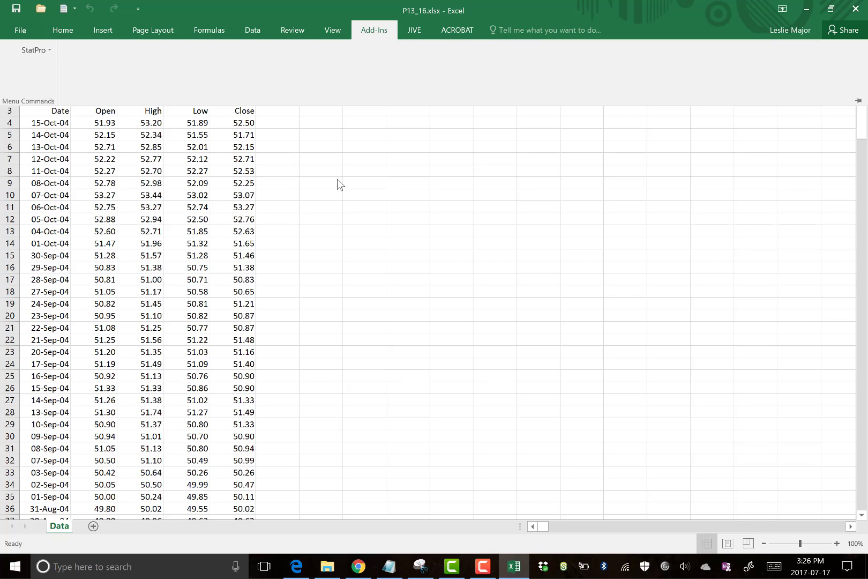
click(46, 52)
mouse_move(48, 146)
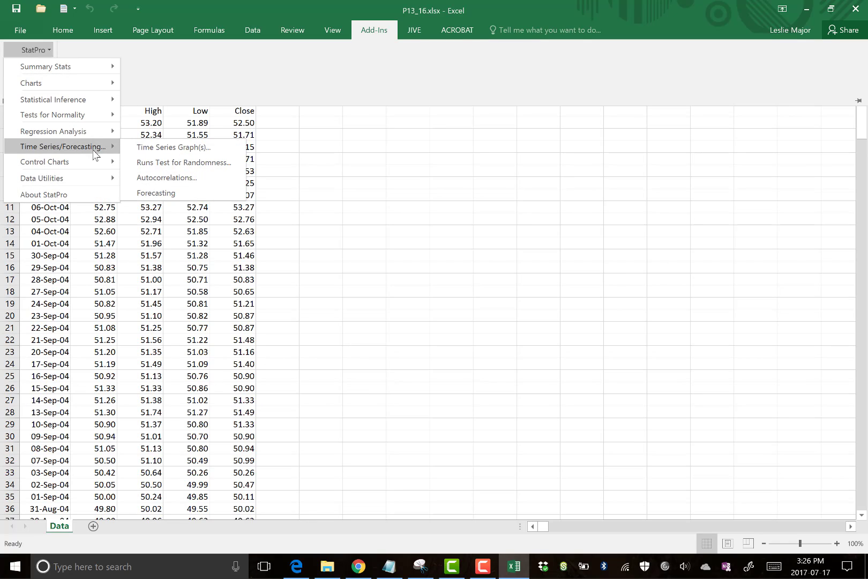
click(145, 146)
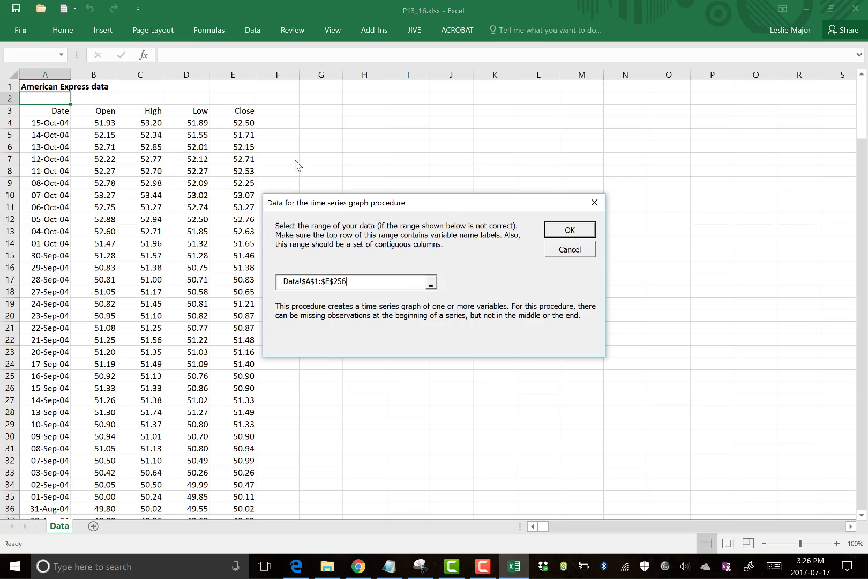
click(430, 284)
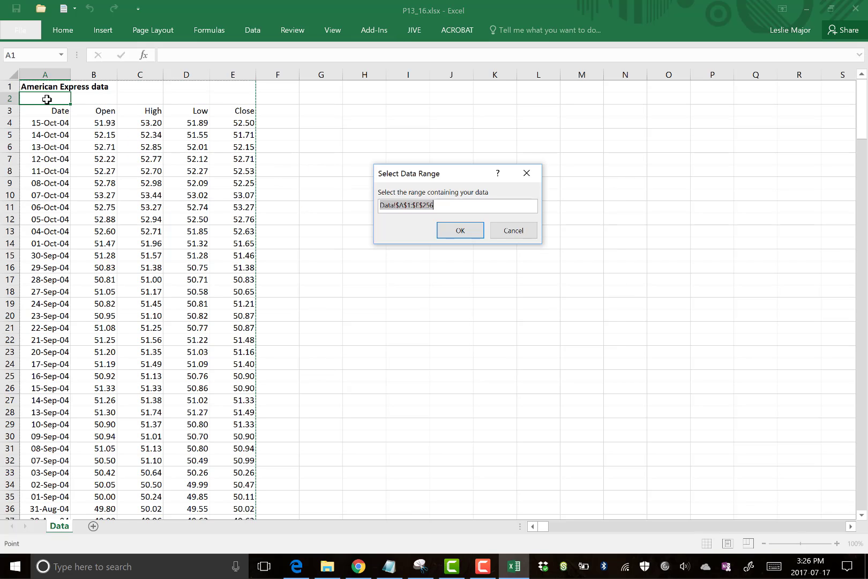
drag(53, 110, 229, 514)
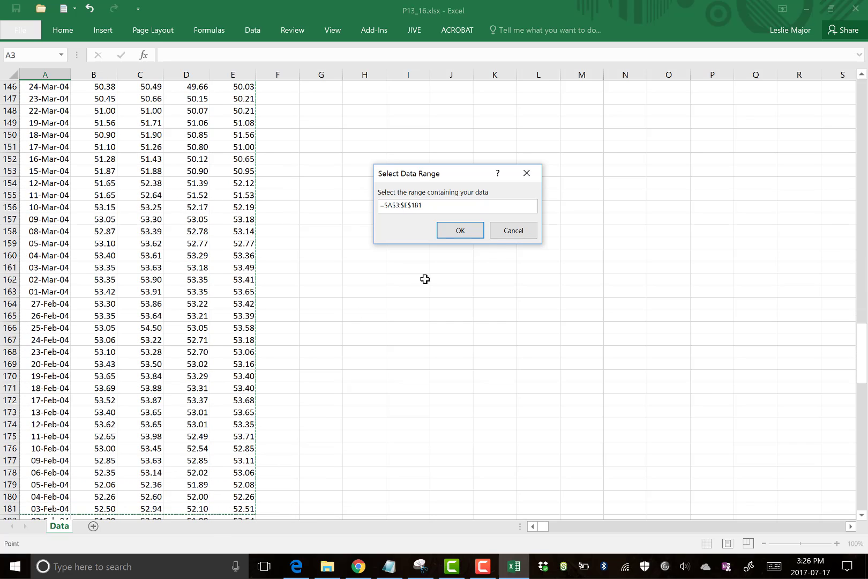
click(511, 235)
click(569, 249)
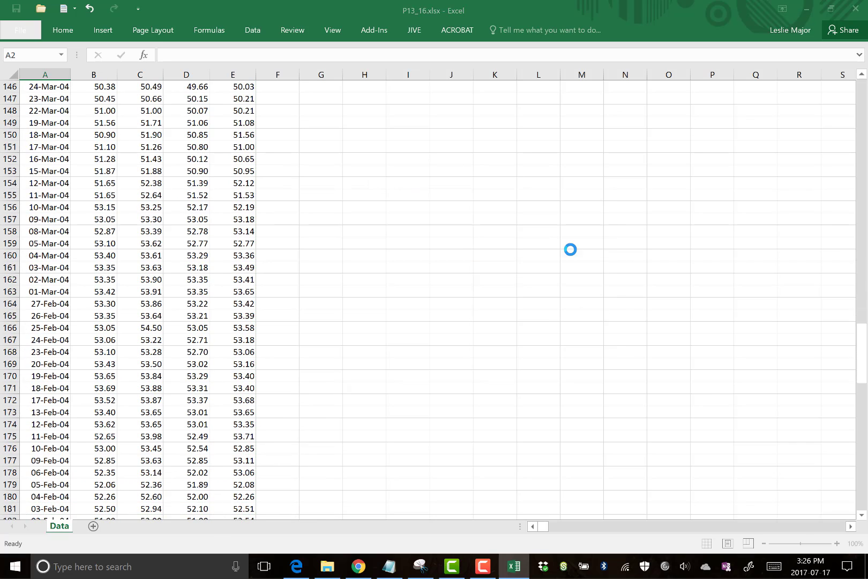
scroll(435, 206, up, 20)
scroll(435, 206, up, 20)
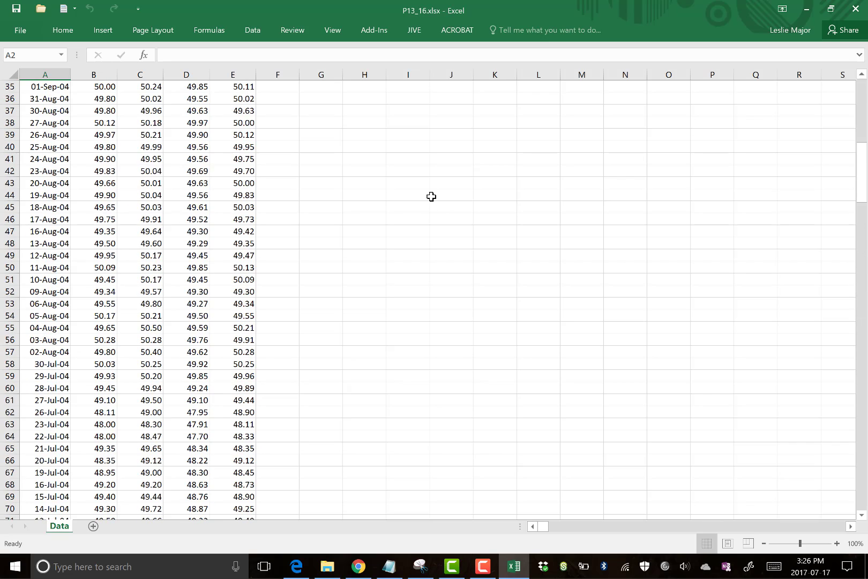
click(314, 202)
click(232, 135)
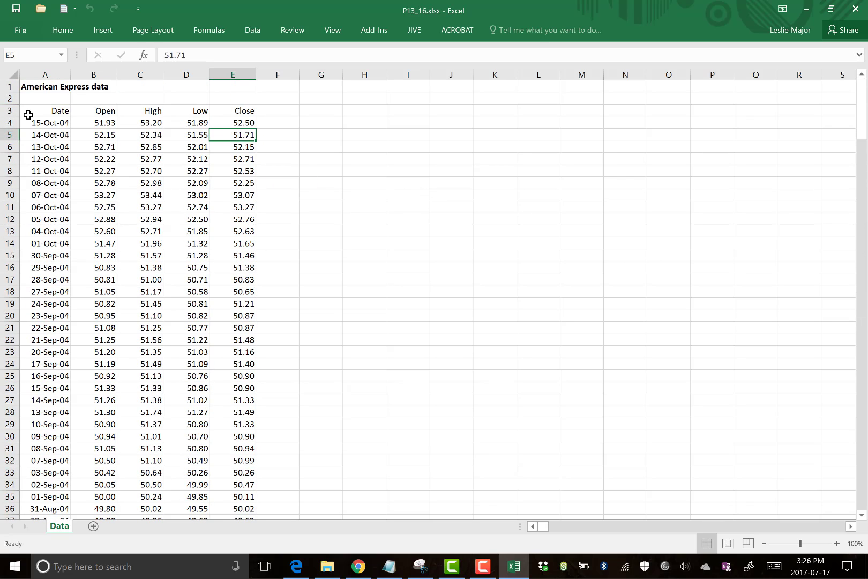
drag(36, 122, 33, 318)
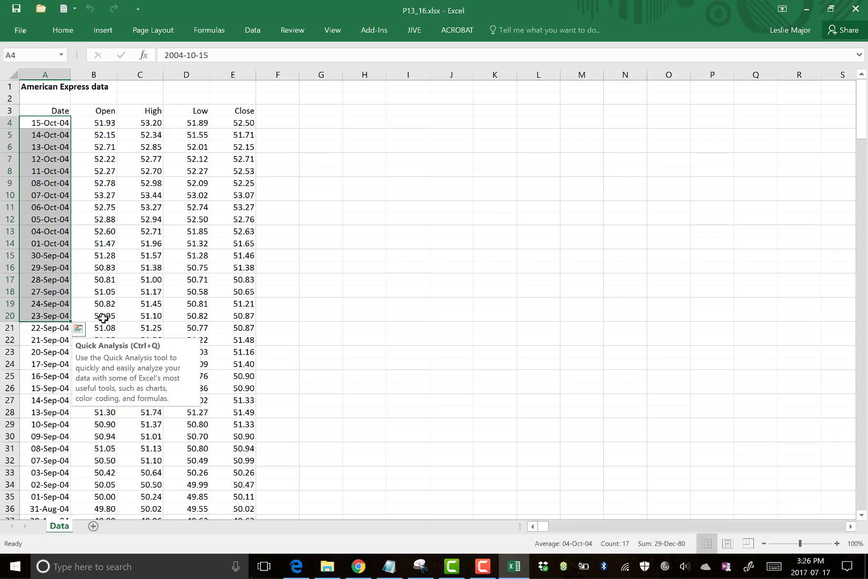
click(75, 317)
drag(37, 121, 32, 195)
click(95, 158)
Sort the American Express table in A3:E256 by Date, from oldest to newest.
drag(34, 105, 247, 493)
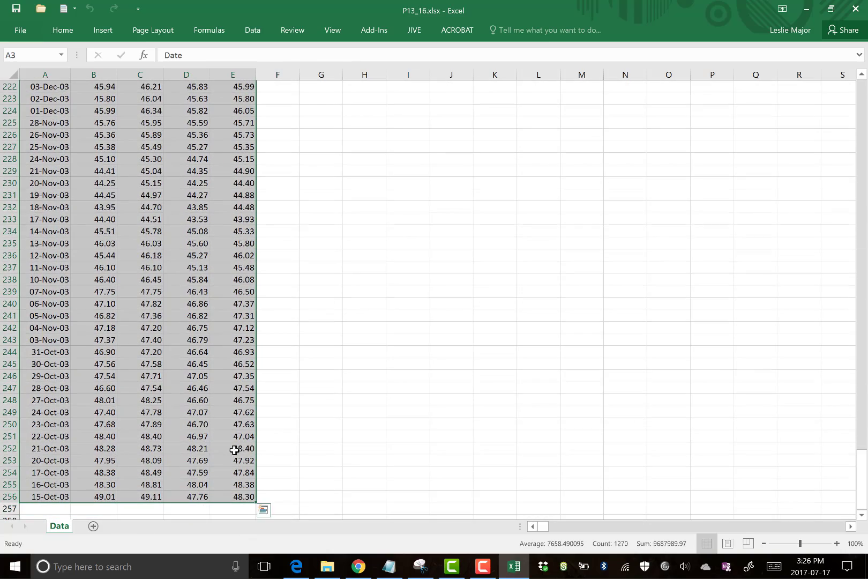
click(245, 35)
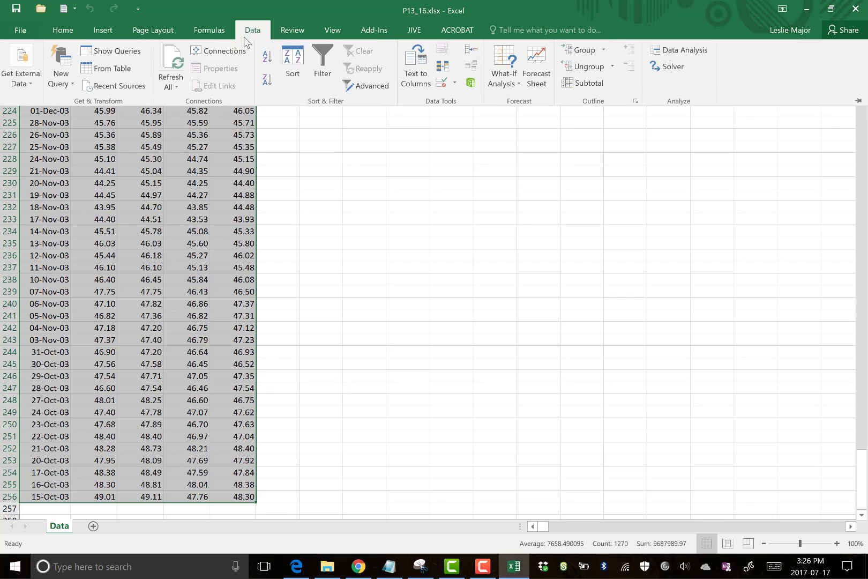
click(292, 64)
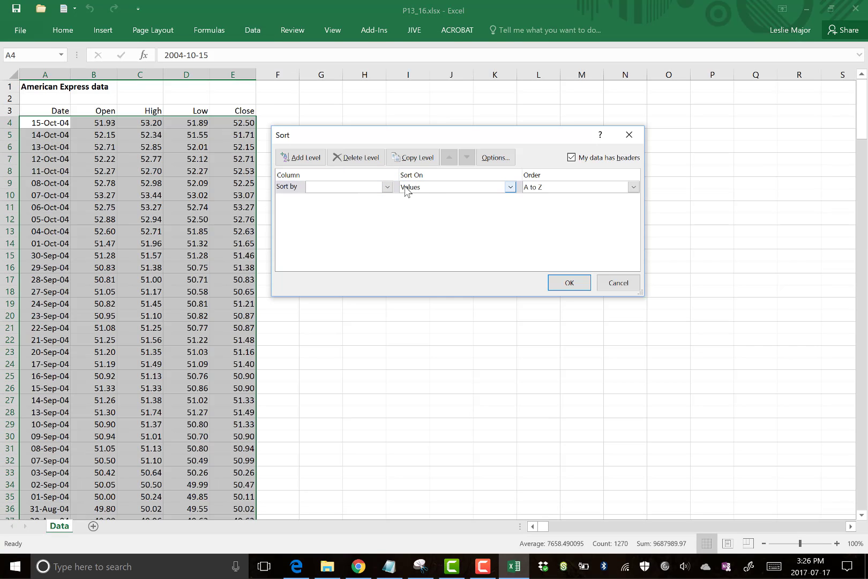
click(387, 186)
click(378, 197)
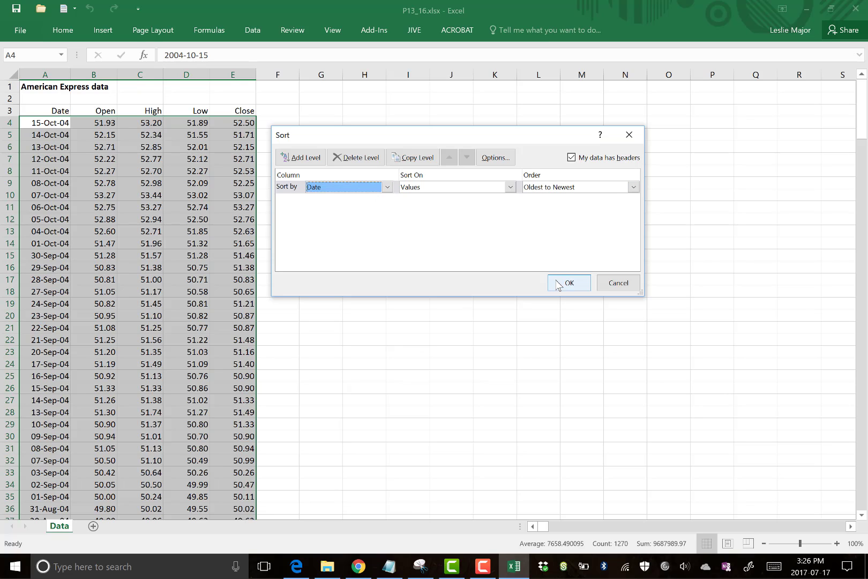
click(557, 284)
click(386, 196)
click(343, 149)
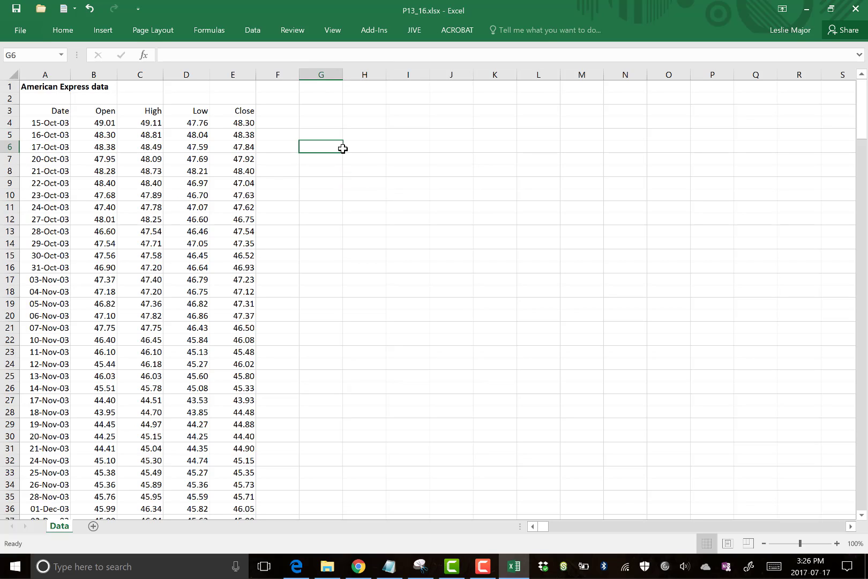
click(46, 123)
click(497, 282)
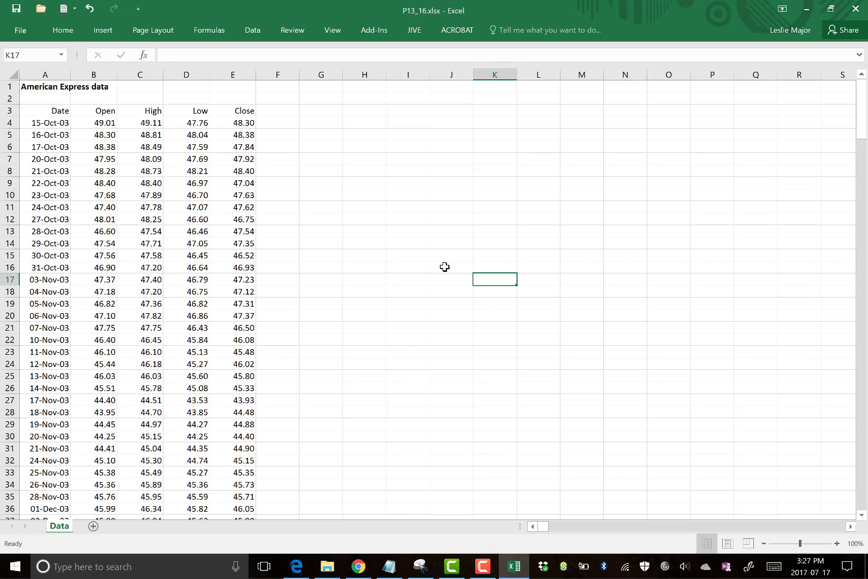
Start a StatPro time series graph using the Data sheet range A3:E256, including the header row.
click(383, 32)
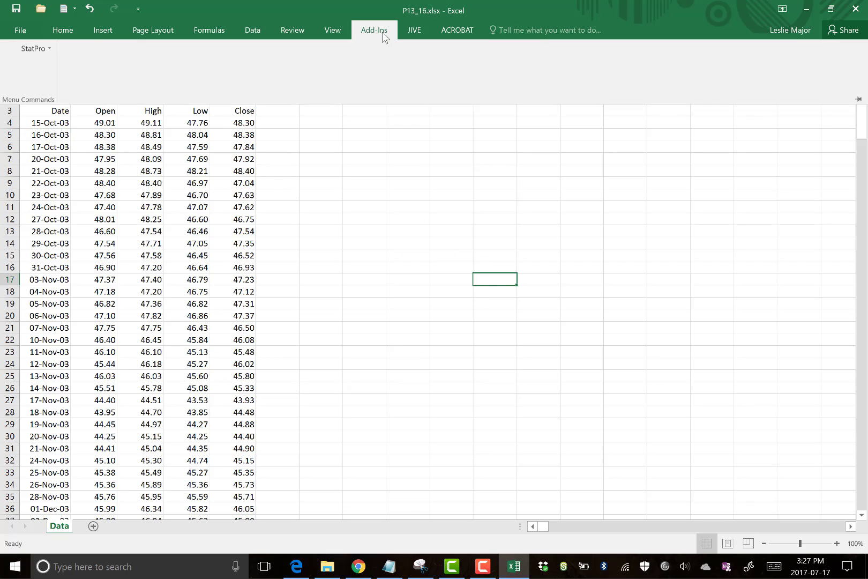
click(42, 51)
mouse_move(43, 148)
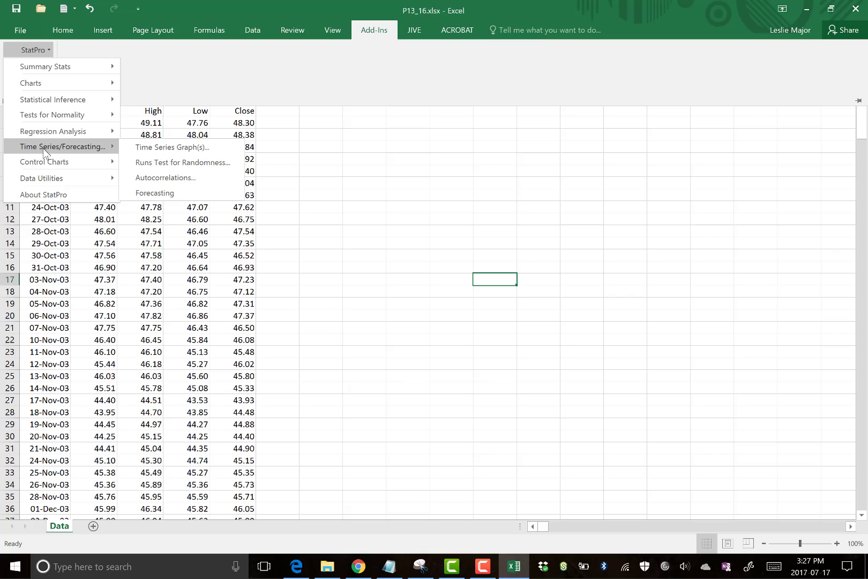
click(165, 148)
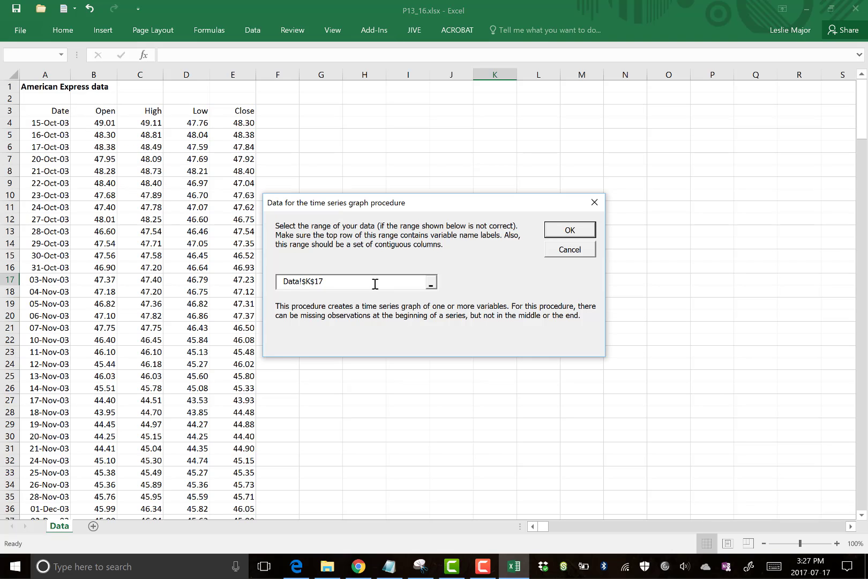
click(430, 284)
drag(58, 110, 234, 498)
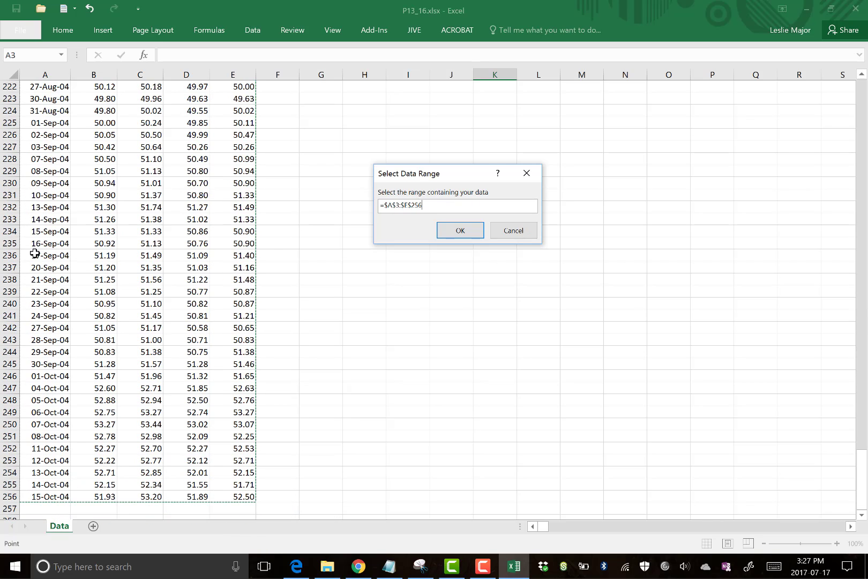
click(459, 230)
click(584, 229)
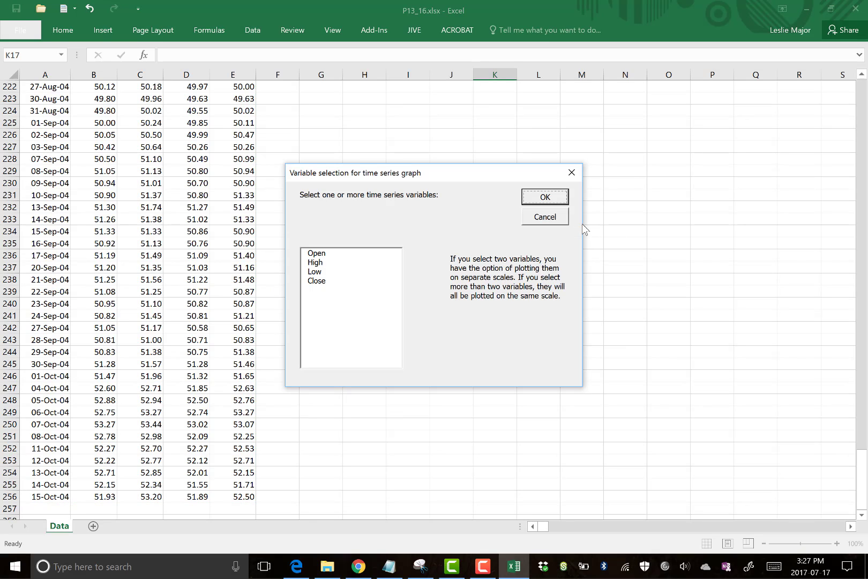
Plot the Close variable as the time series, using Date to label the horizontal axis.
click(328, 283)
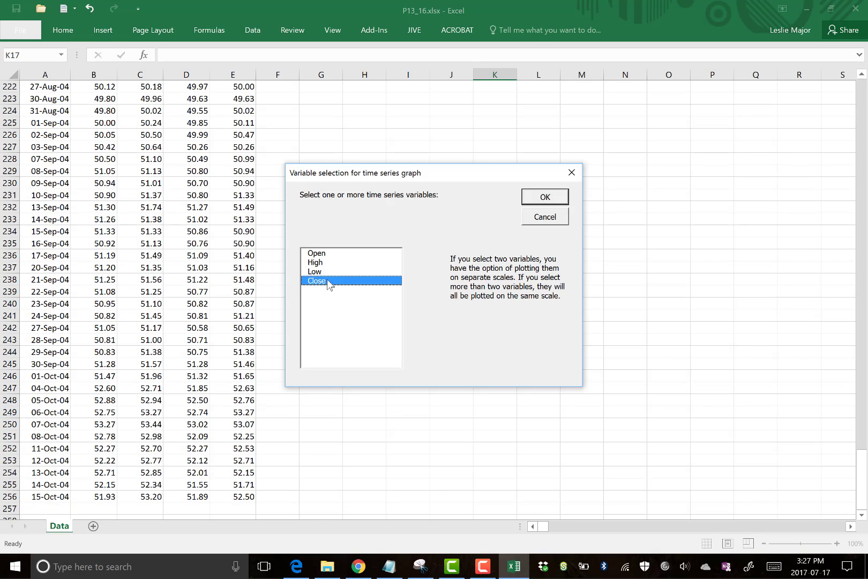
click(528, 200)
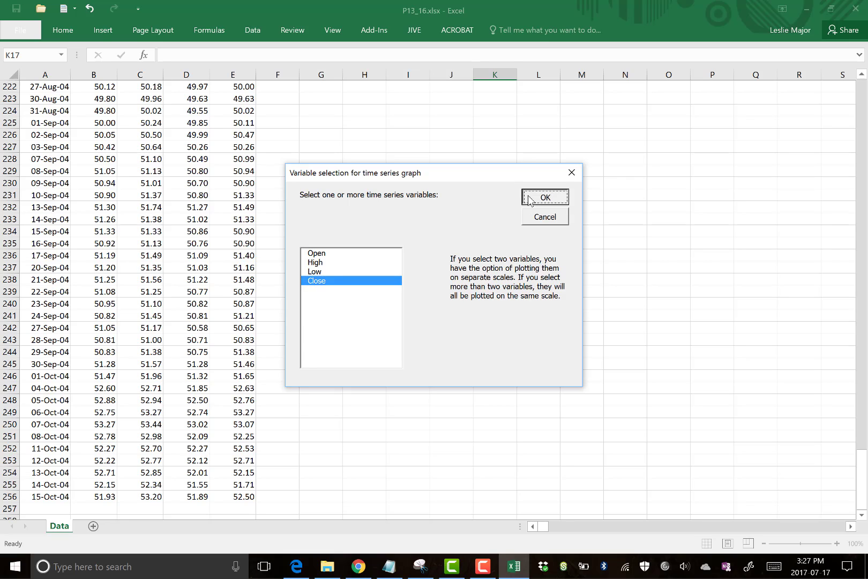
click(356, 294)
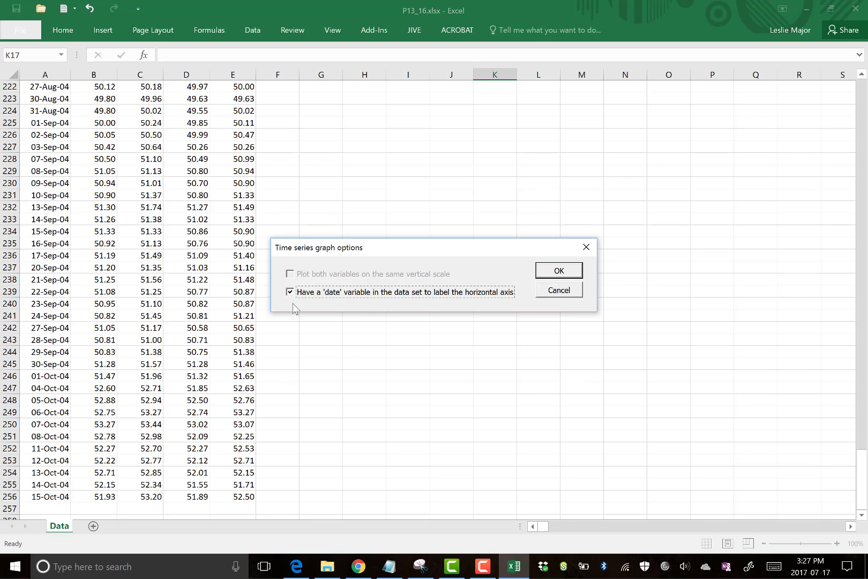
click(544, 276)
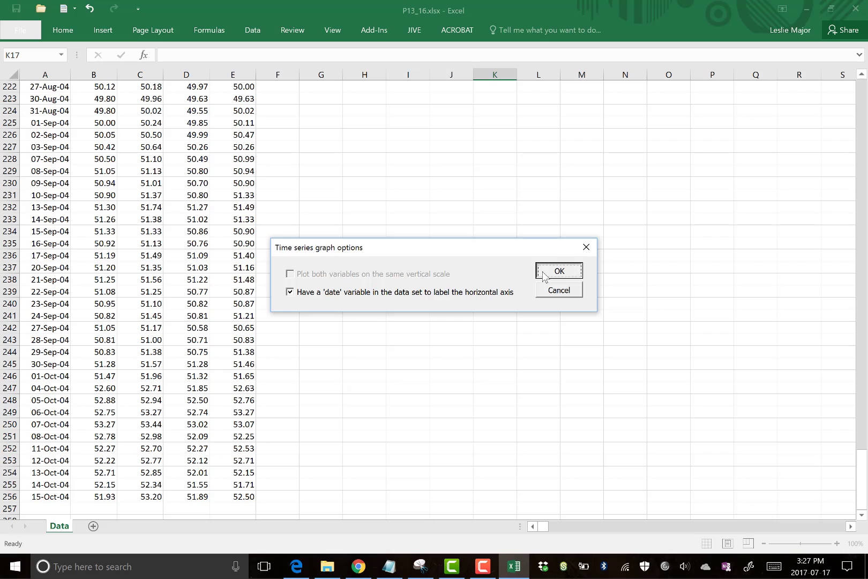
click(336, 253)
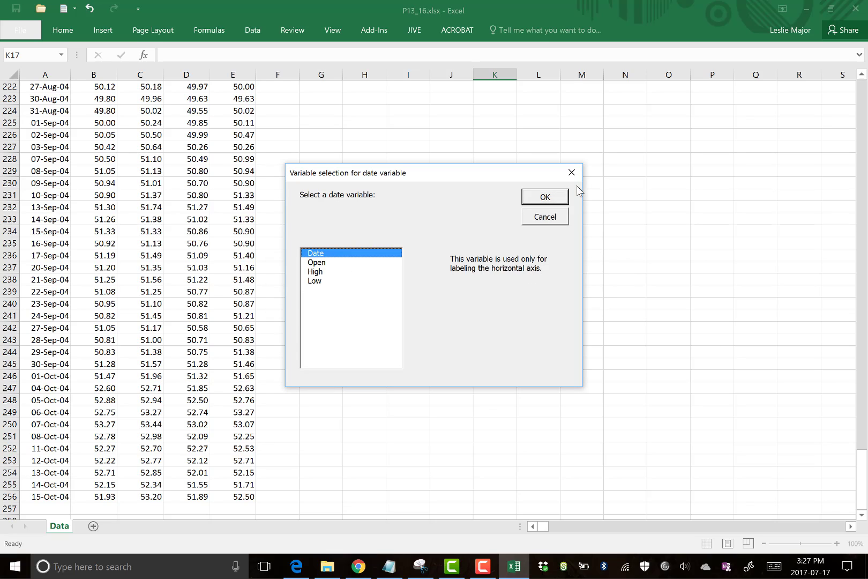
click(542, 199)
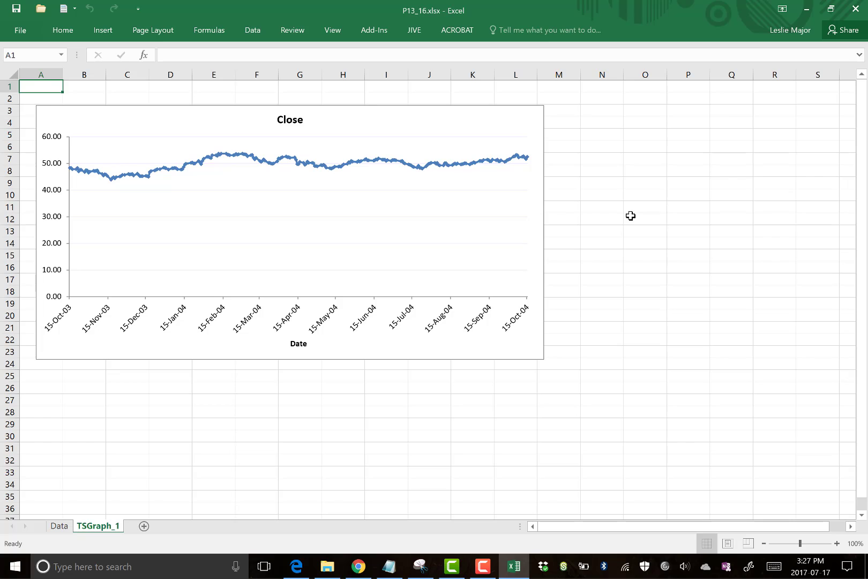
Return from the graph to the beginning of the table on the Data sheet.
click(631, 215)
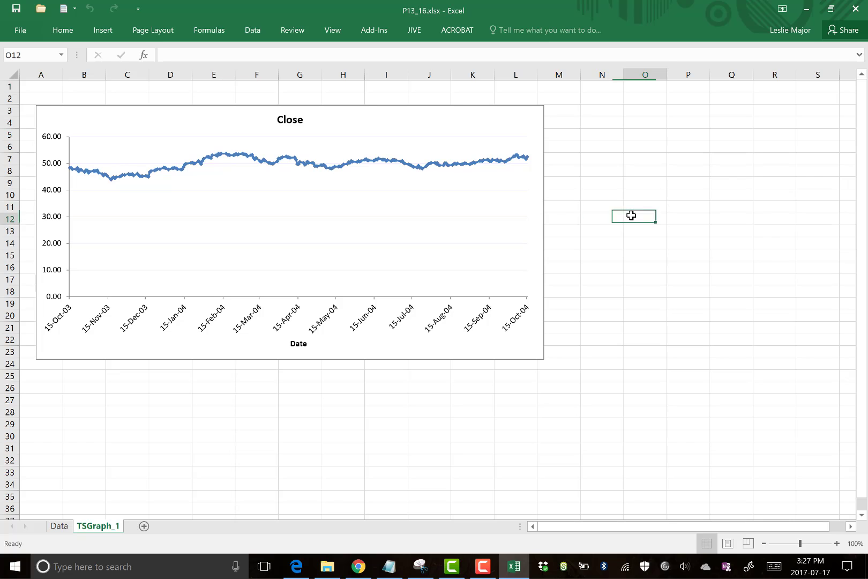
click(275, 447)
click(63, 529)
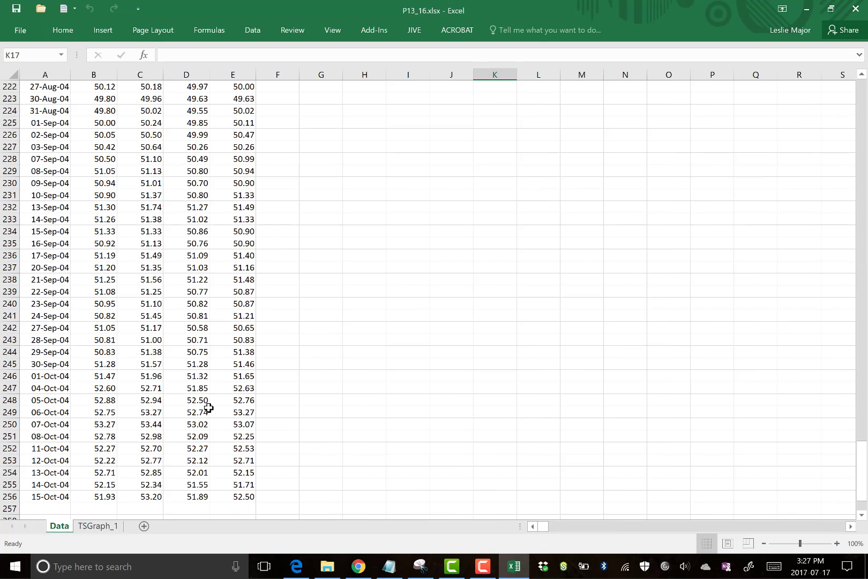
scroll(248, 378, up, 20)
scroll(274, 322, up, 20)
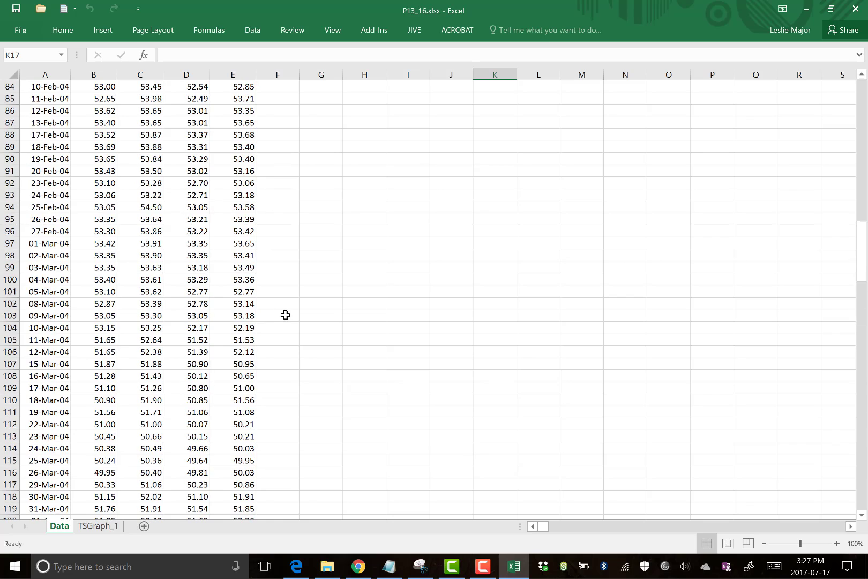
drag(861, 207, 863, 110)
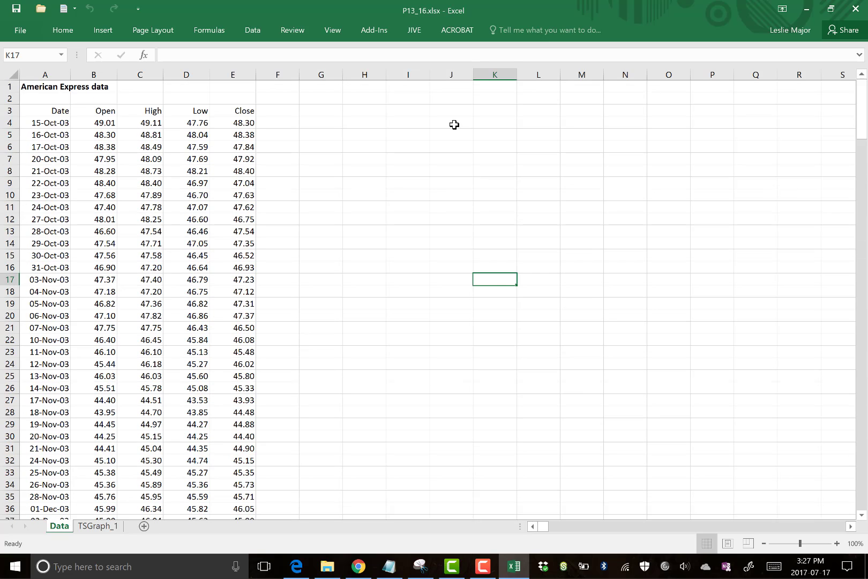
Add a linear trendline to the Close series on the TSGraph_1 sheet and display its equation on the chart.
click(234, 74)
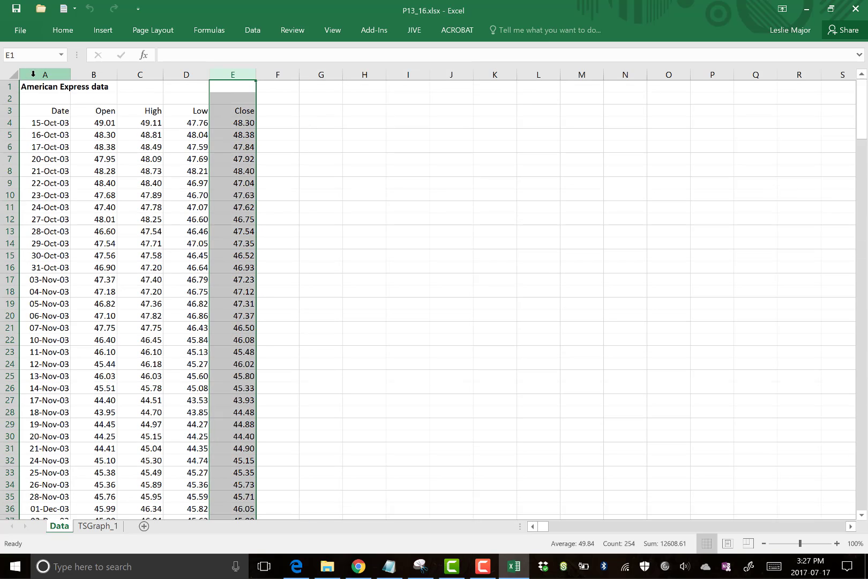
click(33, 75)
click(113, 527)
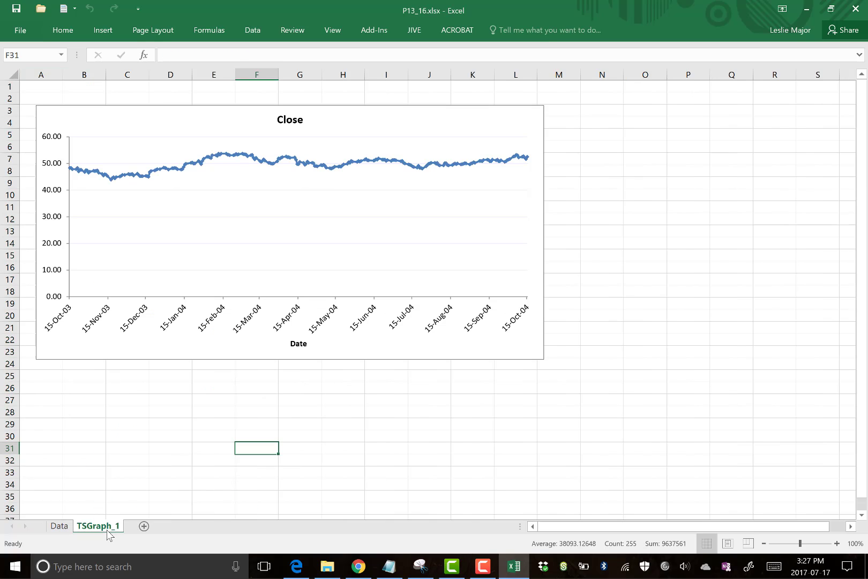
click(335, 170)
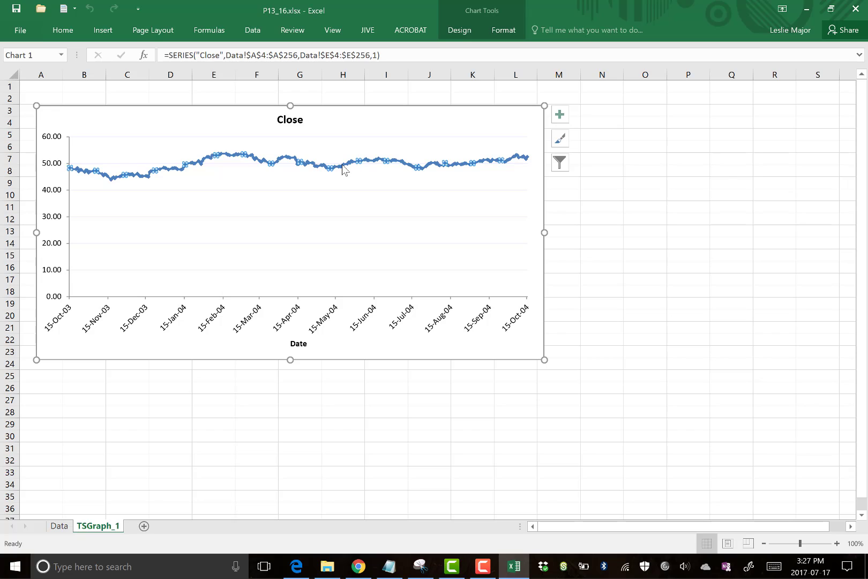
right_click(342, 169)
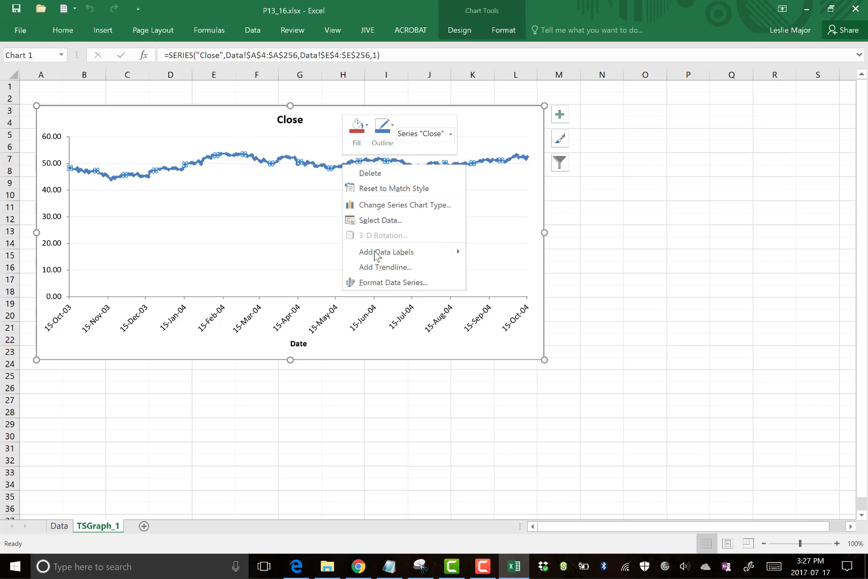
click(397, 264)
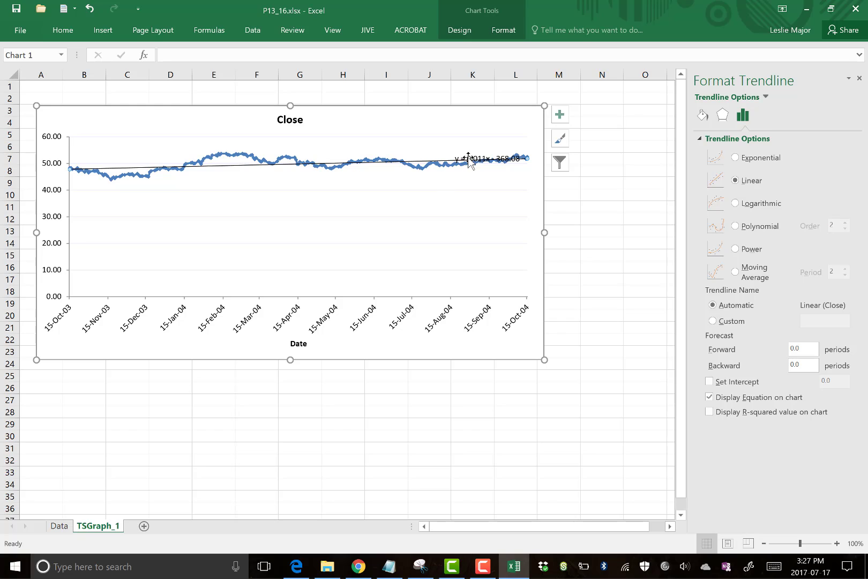
Move the trendline equation off the plotted line to the chart's upper right corner and close the formatting options.
click(469, 159)
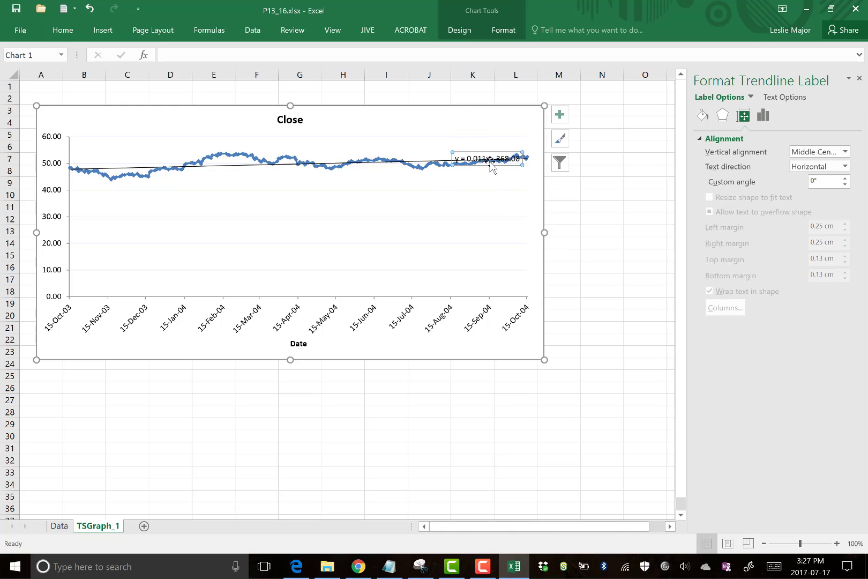
drag(490, 160, 487, 122)
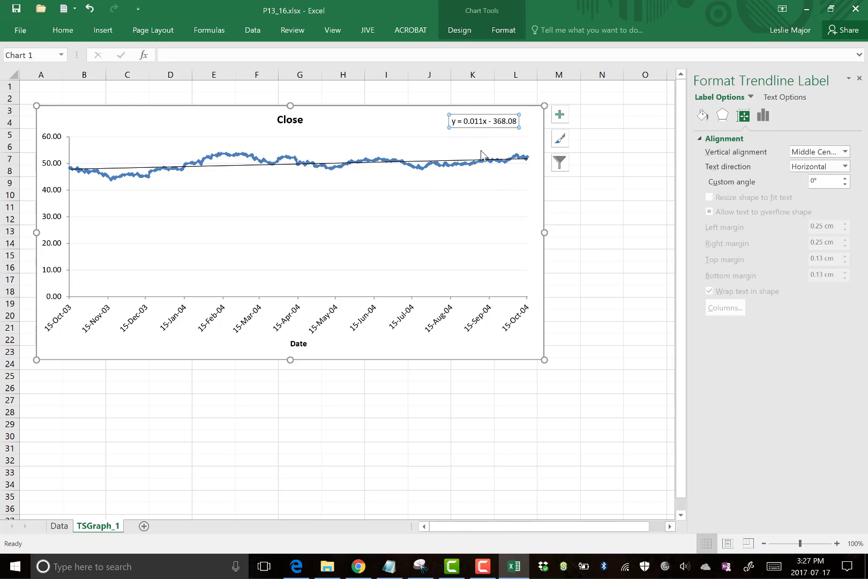
click(587, 198)
click(611, 149)
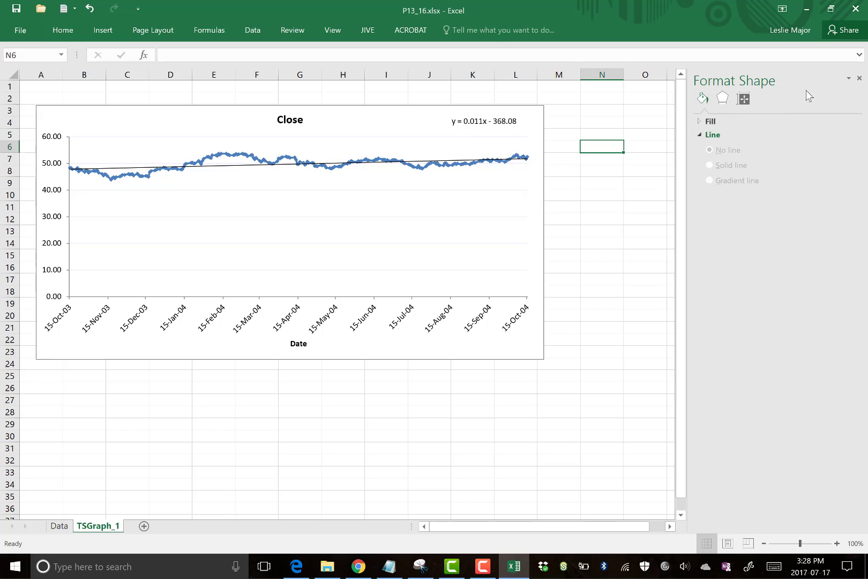
click(859, 79)
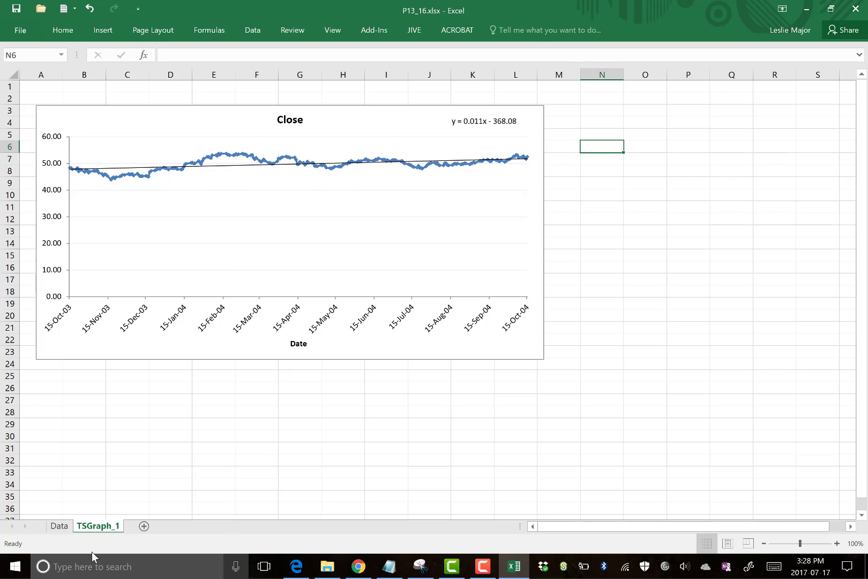
Recheck problem 44 in the textbook PDF and note in B25: "Based on this graph - data appears to be trending up - so use Holt's method for trend".
click(296, 569)
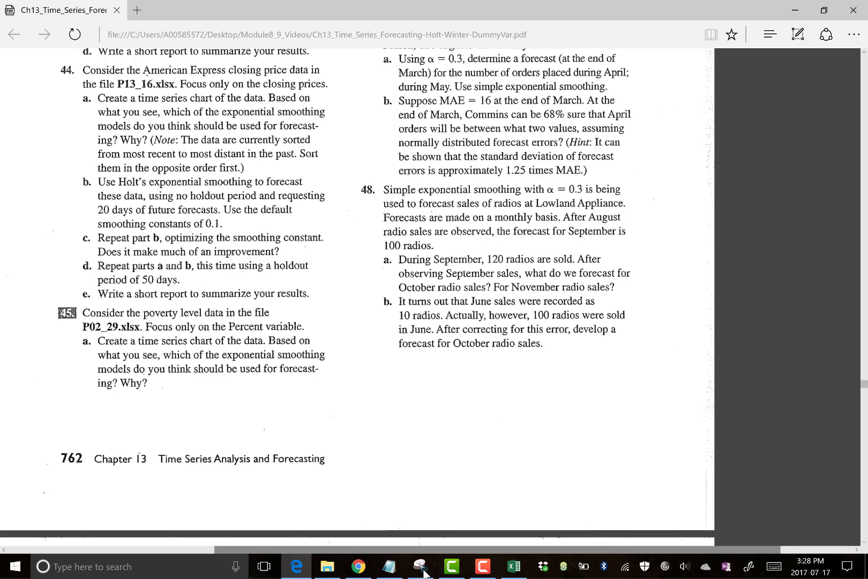
click(513, 566)
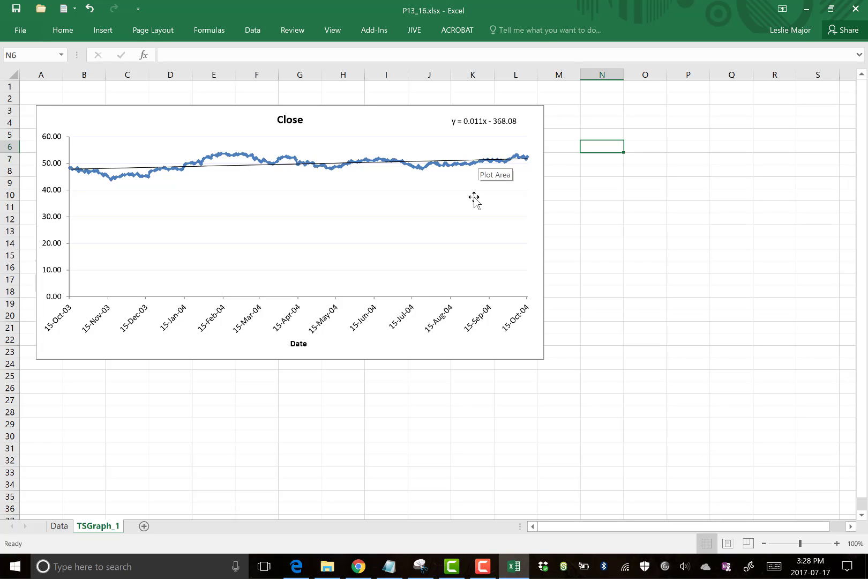
click(109, 399)
click(64, 378)
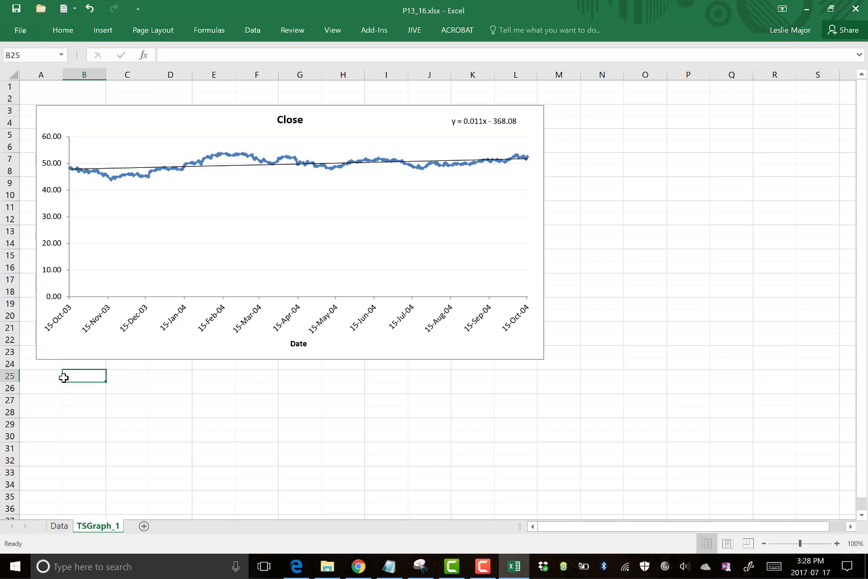
text(Based on this graph - data appear)
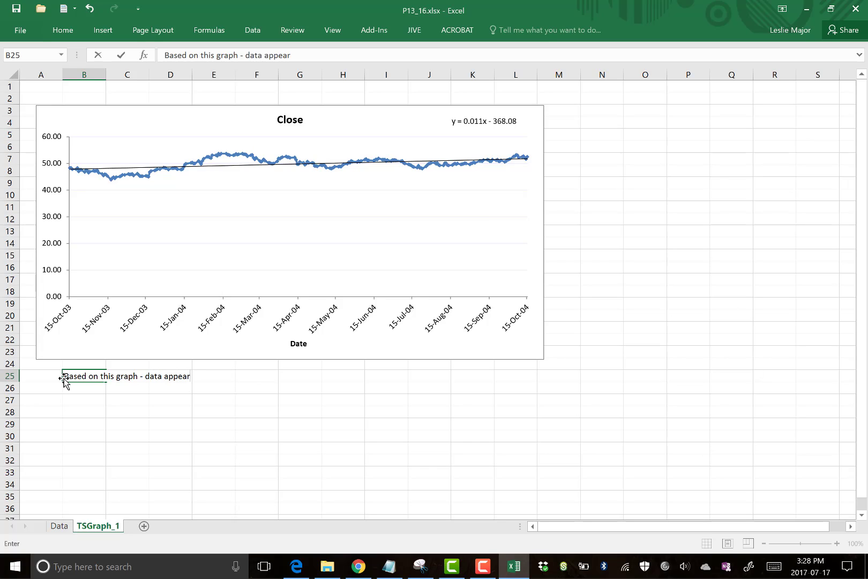
text(s to be trending up)
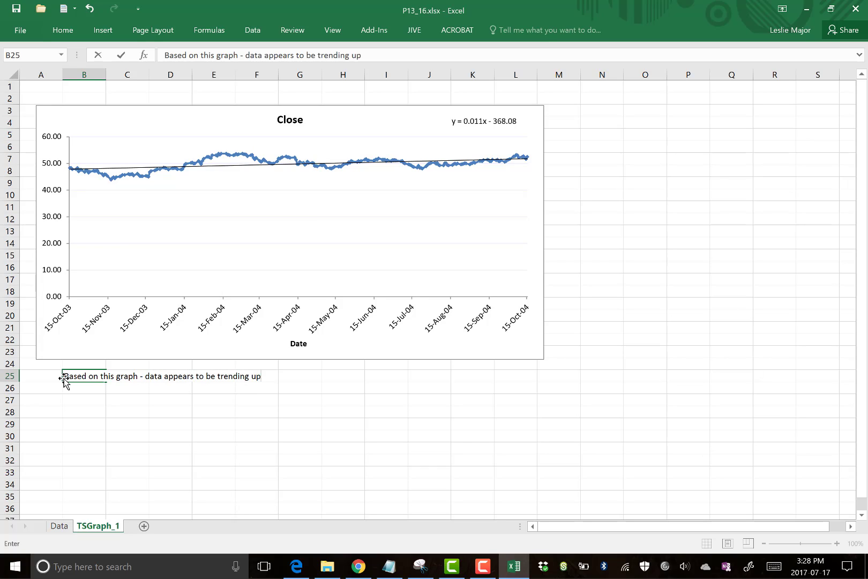
text( - so use Holt's me)
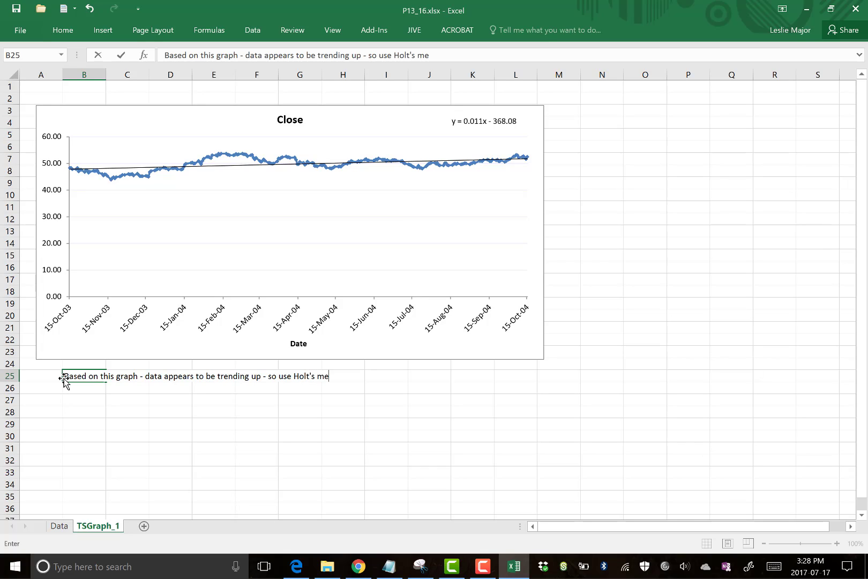
text(tho for trend)
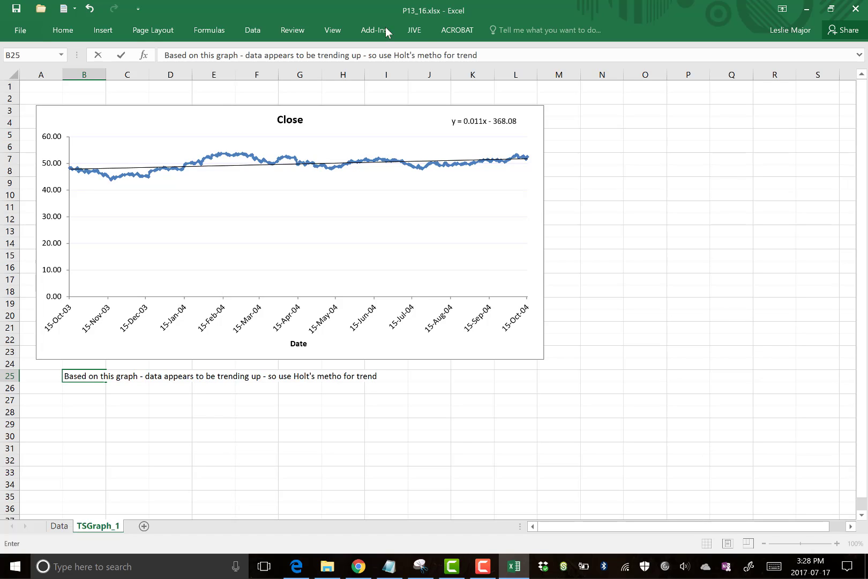
click(443, 55)
text(d)
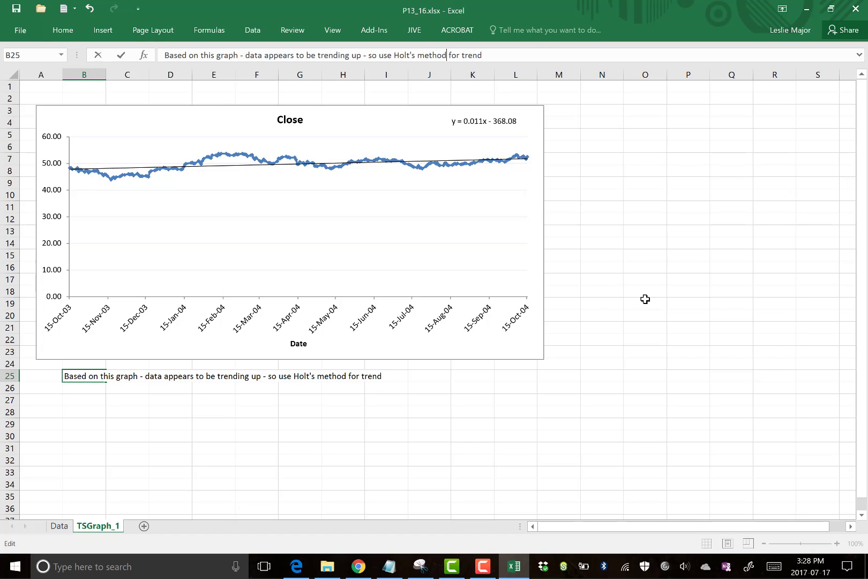
click(508, 402)
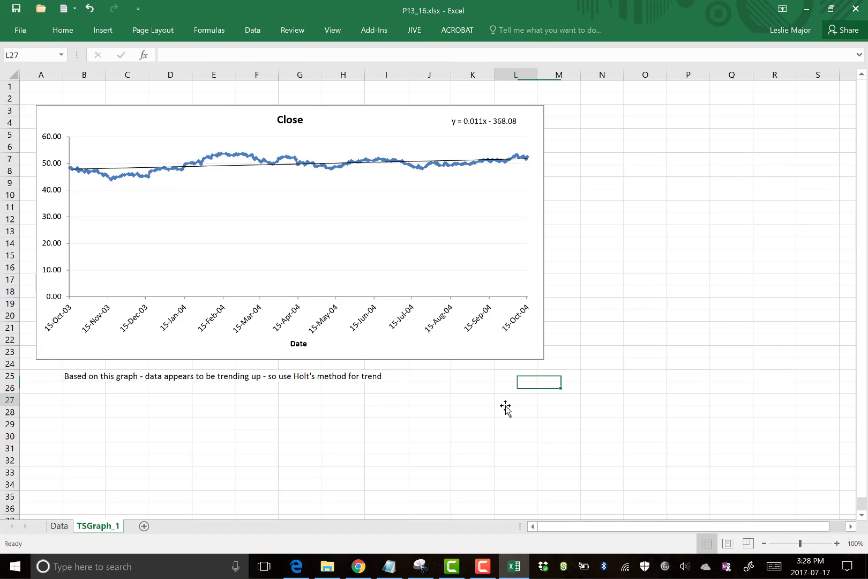
Read part b of problem 44 in the textbook PDF and examine the Date column's intervals on the Data sheet.
click(59, 526)
click(316, 339)
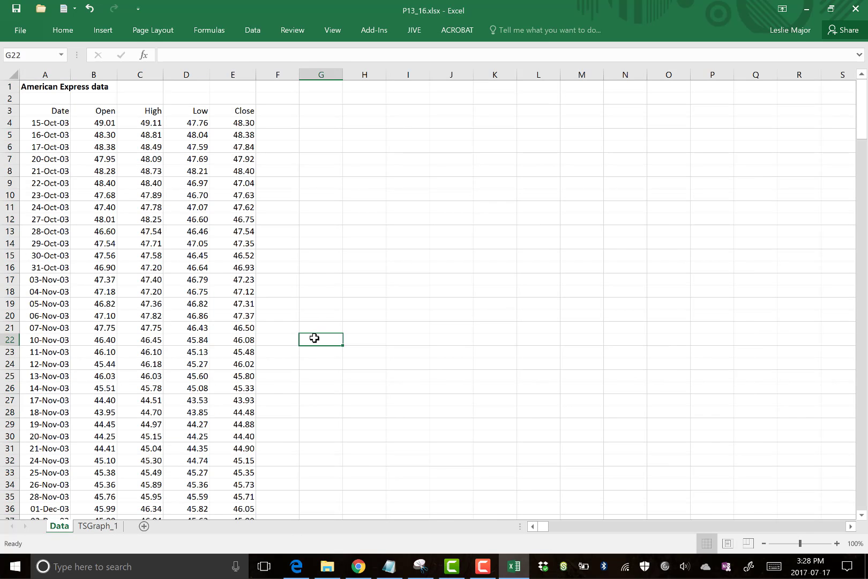
click(297, 568)
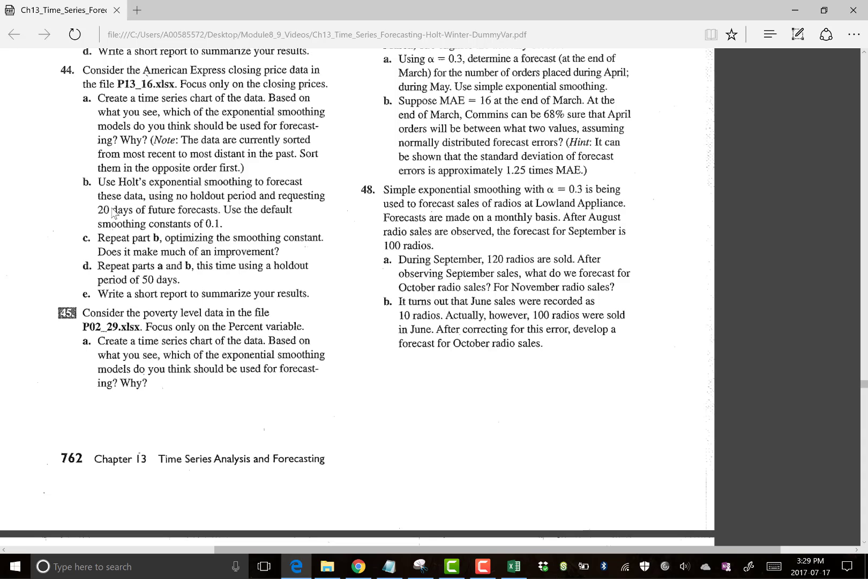
click(513, 567)
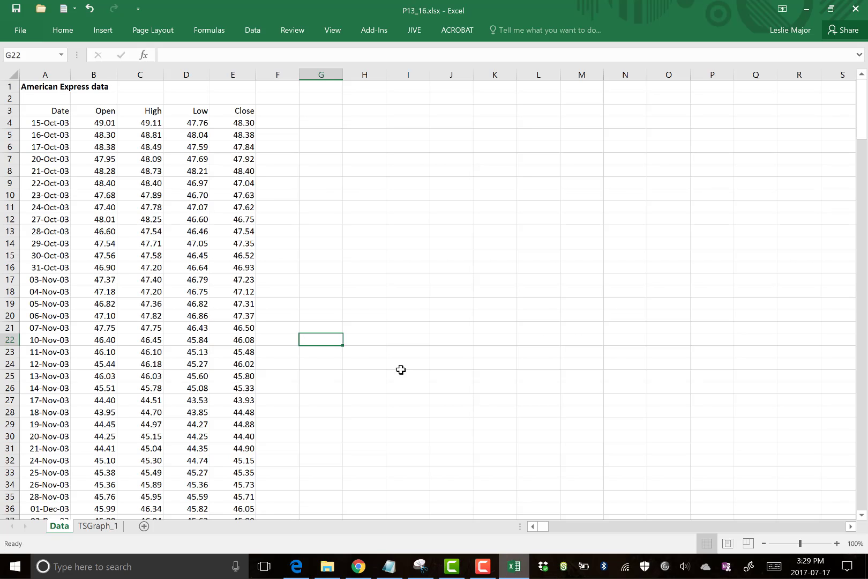
click(240, 110)
click(122, 97)
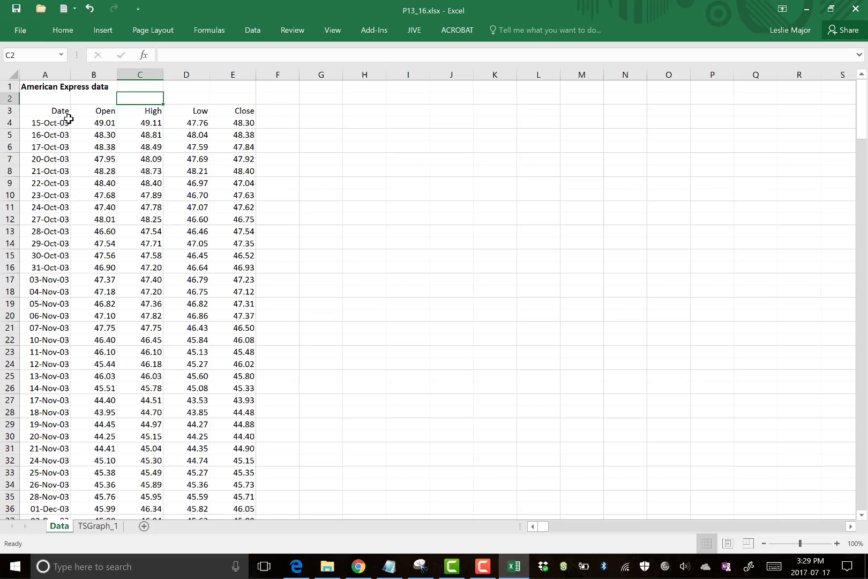
drag(53, 123, 54, 230)
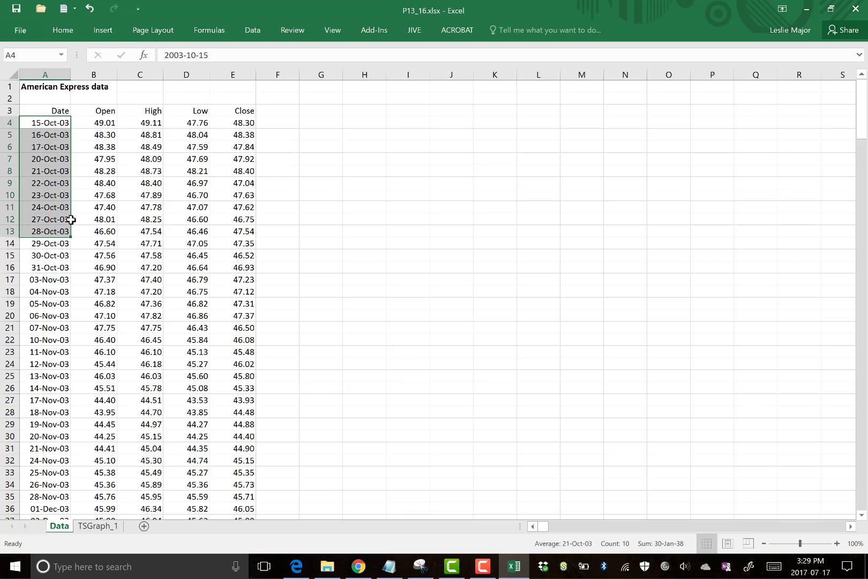
Enter the labels Type, Daily, Week#, Day# and How many in cells G2 to G6 of the Data sheet.
click(328, 152)
click(308, 97)
text(Ty)
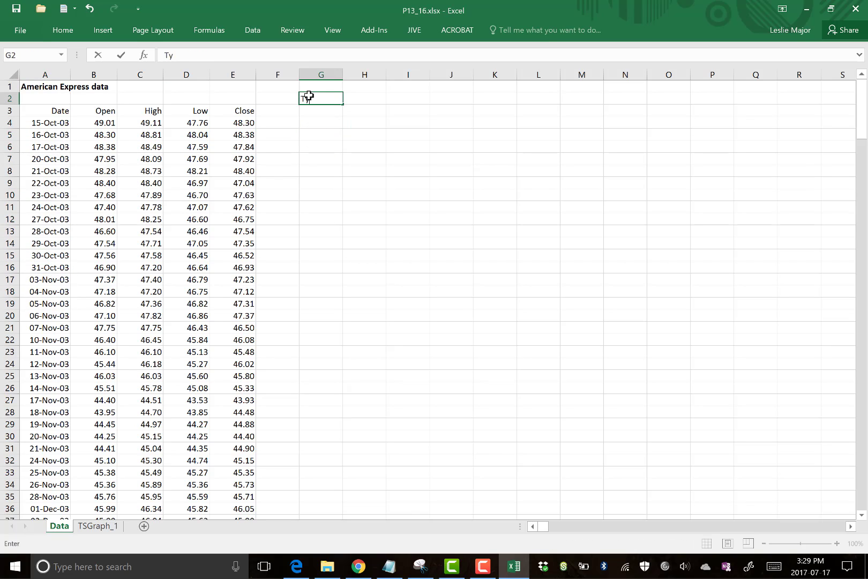
text(pe)
key(Return)
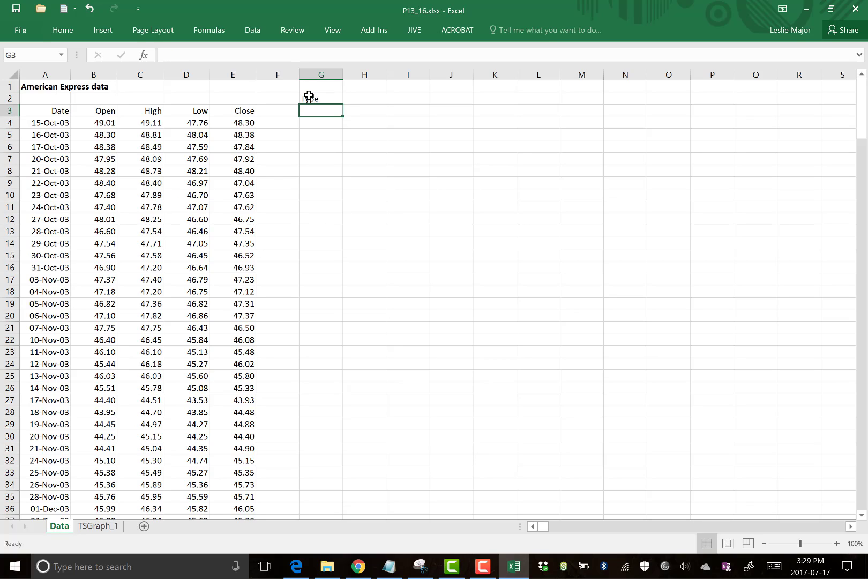
text(Daily)
key(Return)
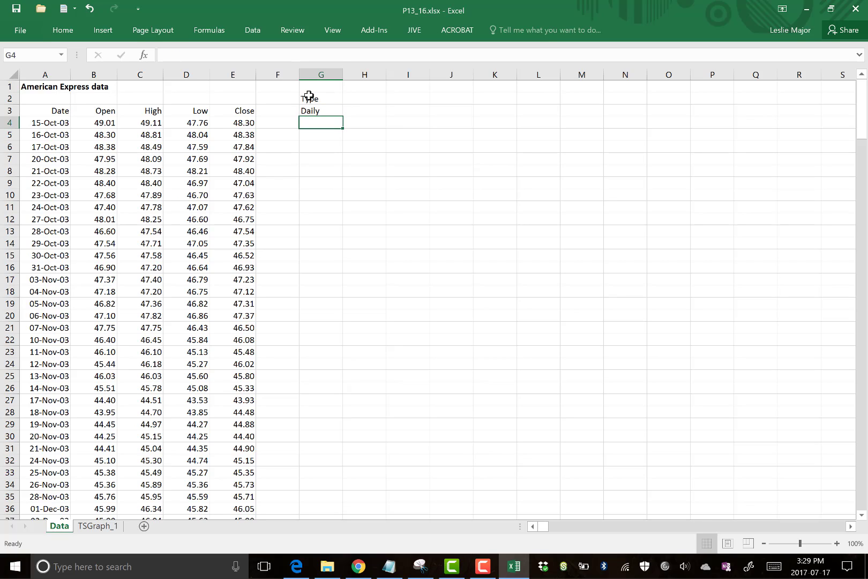
text(Week#)
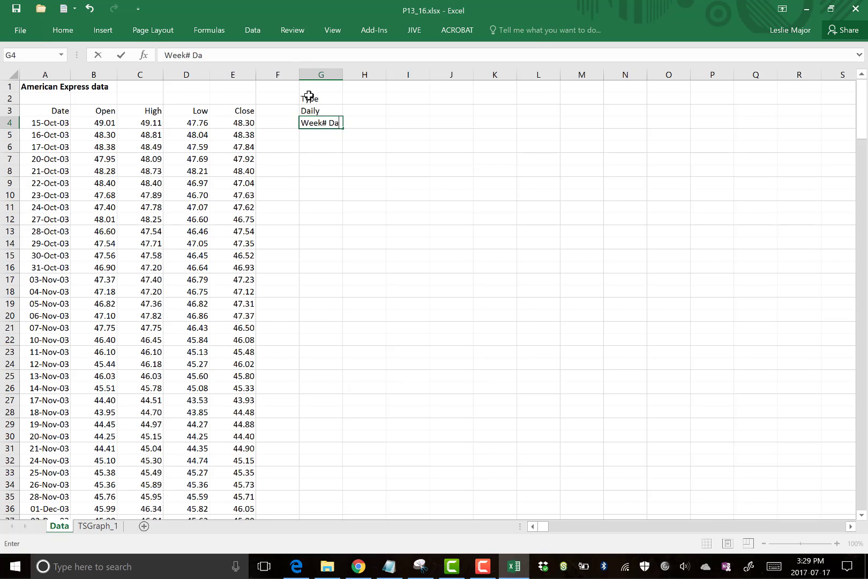
key(Return)
text(Day)
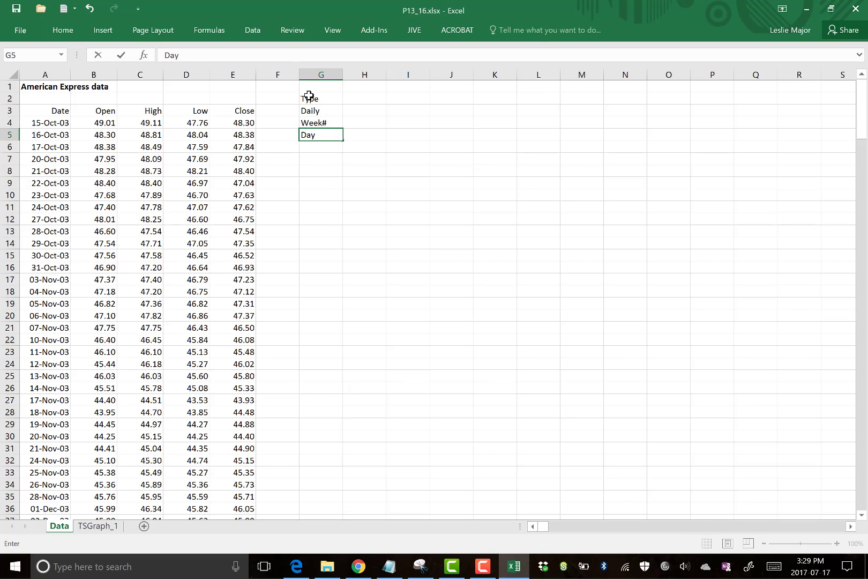
text(#)
key(Return)
text(How many)
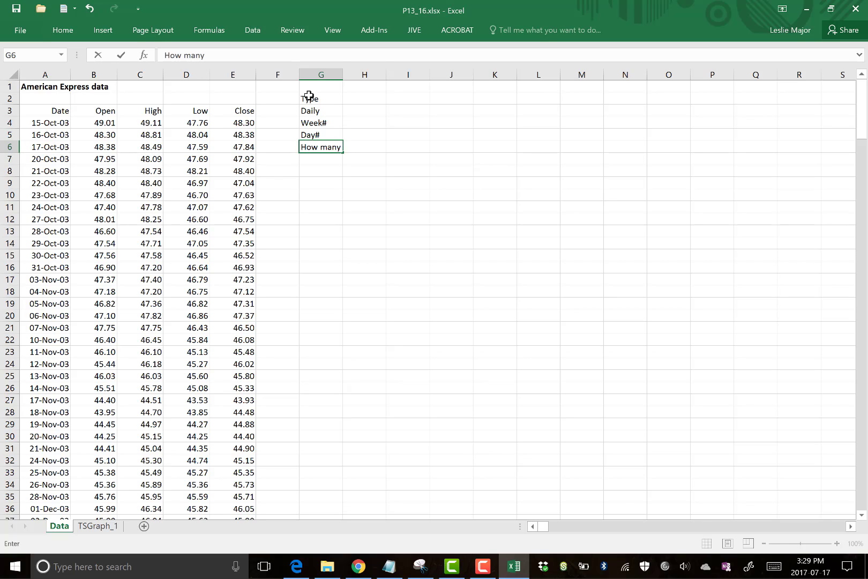
key(Tab)
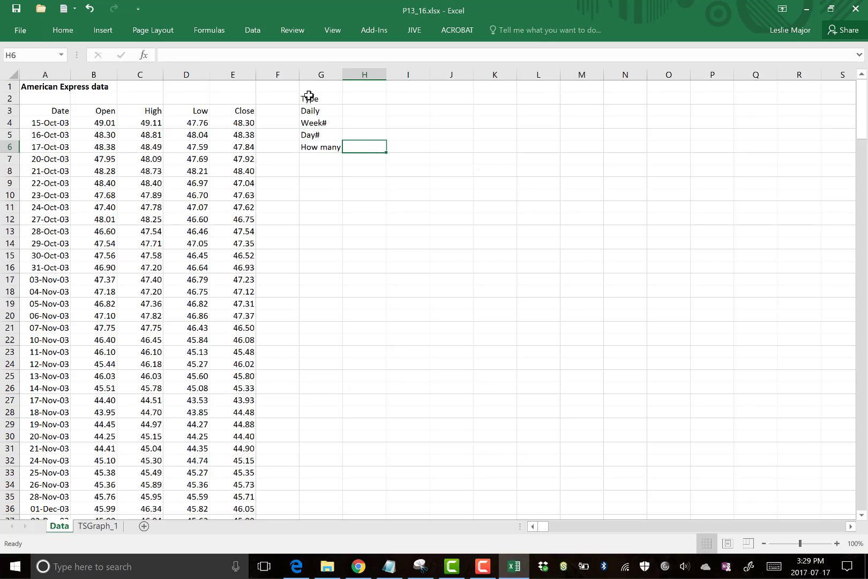
Calculate the week number of the first date in A4 with WEEKNUM in H4, beside the Week# label.
click(377, 124)
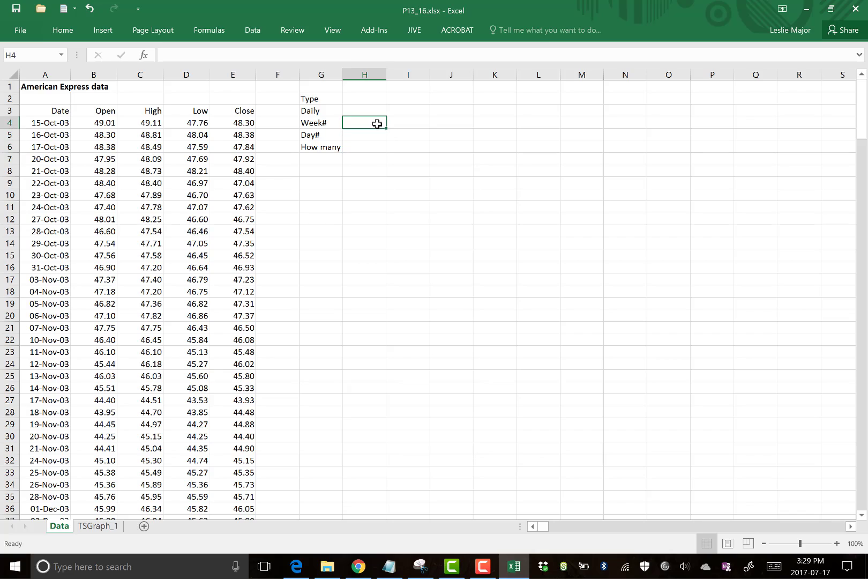
text(=weekn)
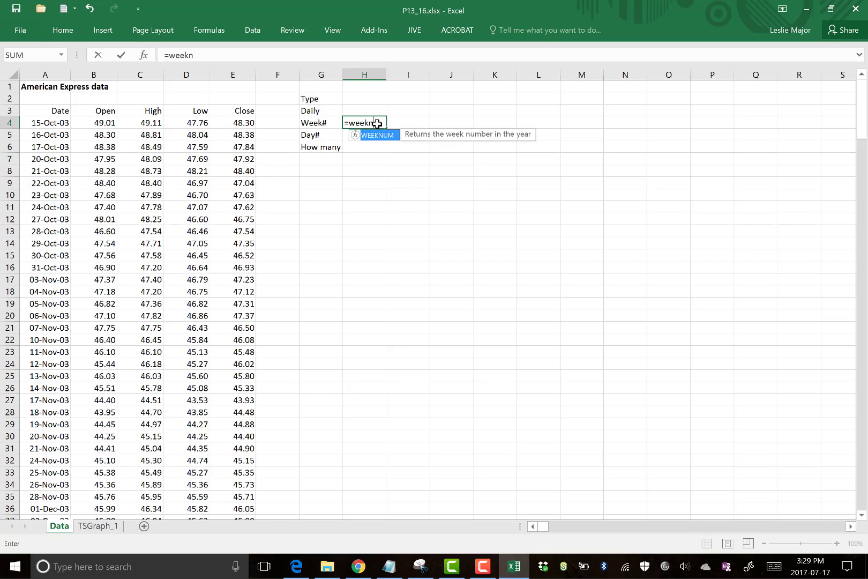
text(um()
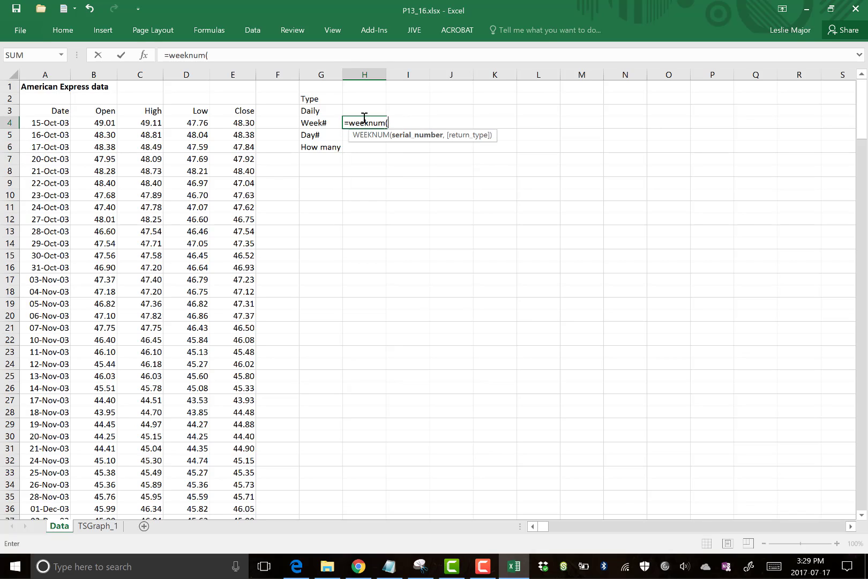
click(37, 124)
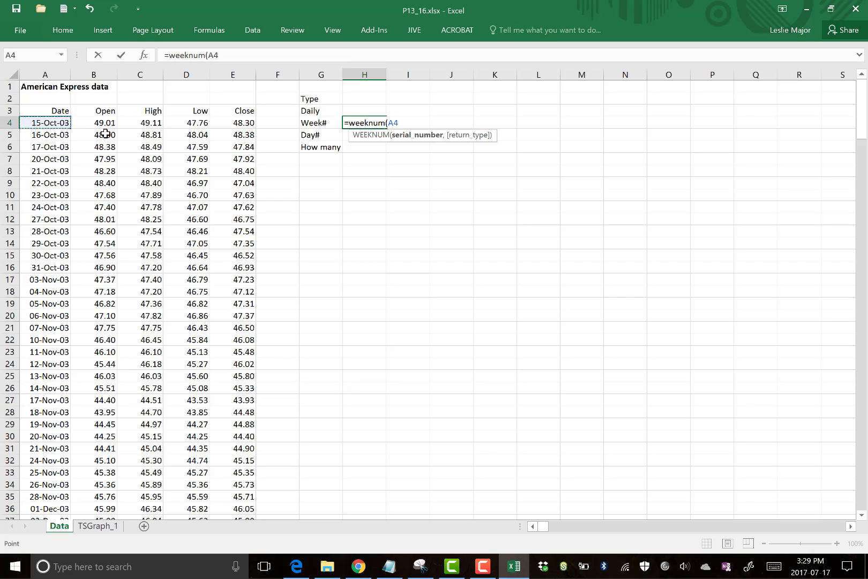
text())
key(Return)
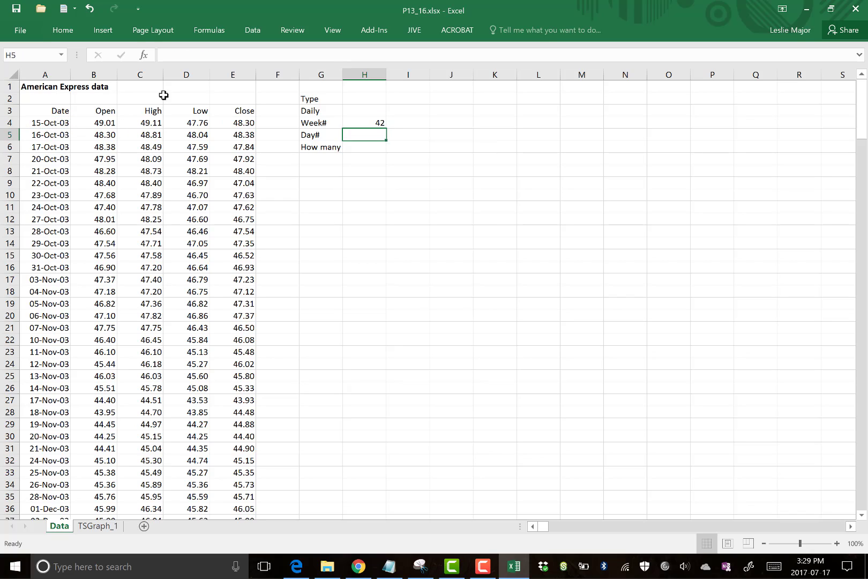
click(478, 219)
click(370, 137)
text(=day)
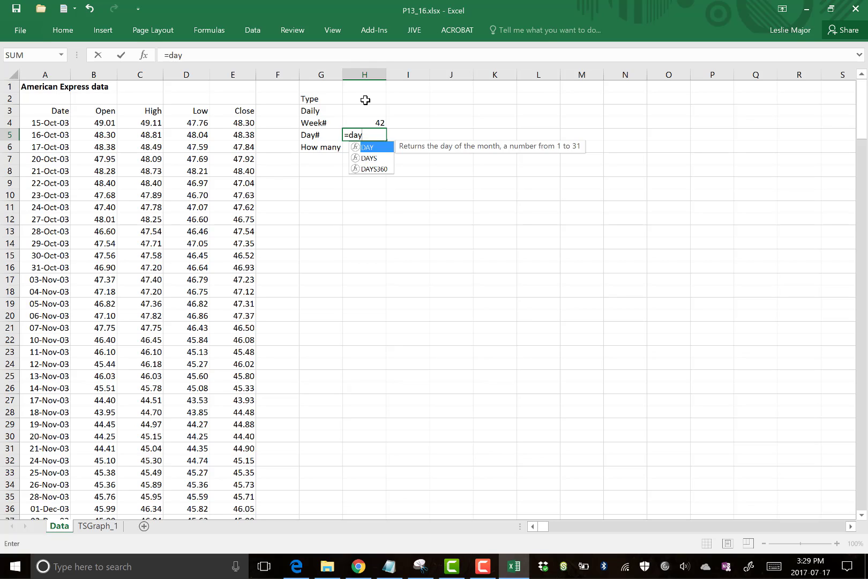
key(BackSpace)
key(BackSpace)
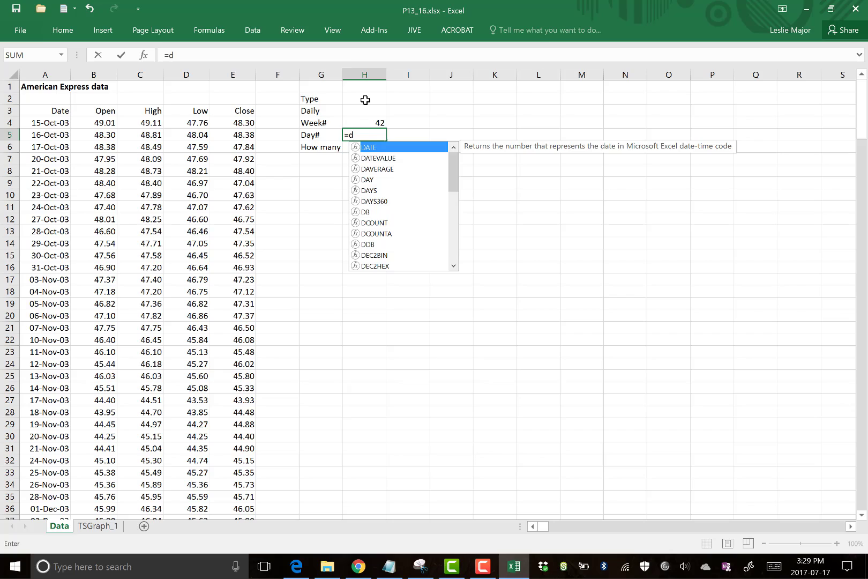
key(BackSpace)
key(BackSpace)
click(739, 191)
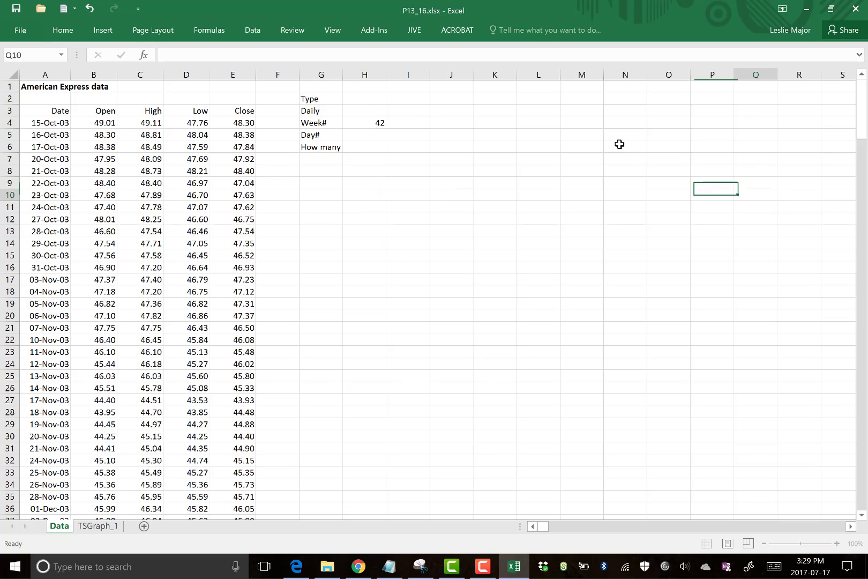
click(584, 136)
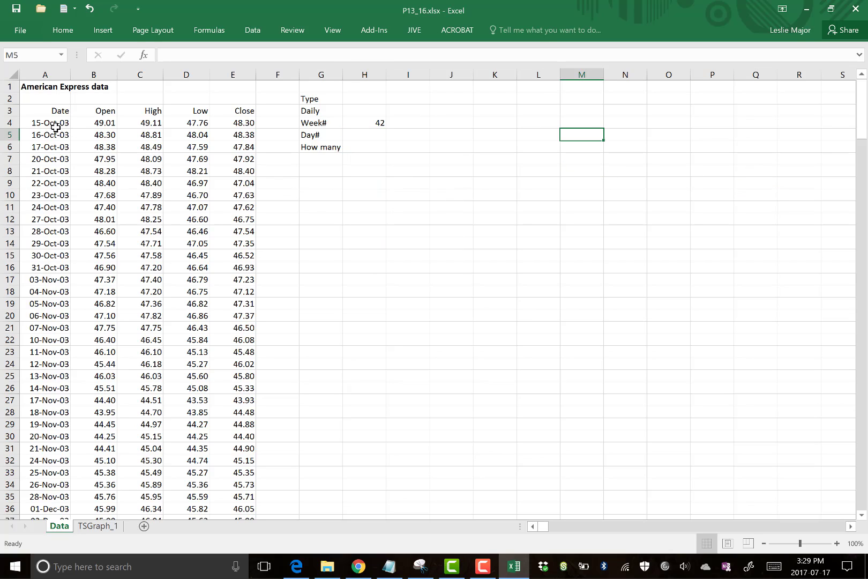
Examine how the entries in the Date column from 15-Oct-03 group into trading weeks to work out the first date's day number.
drag(56, 127, 51, 266)
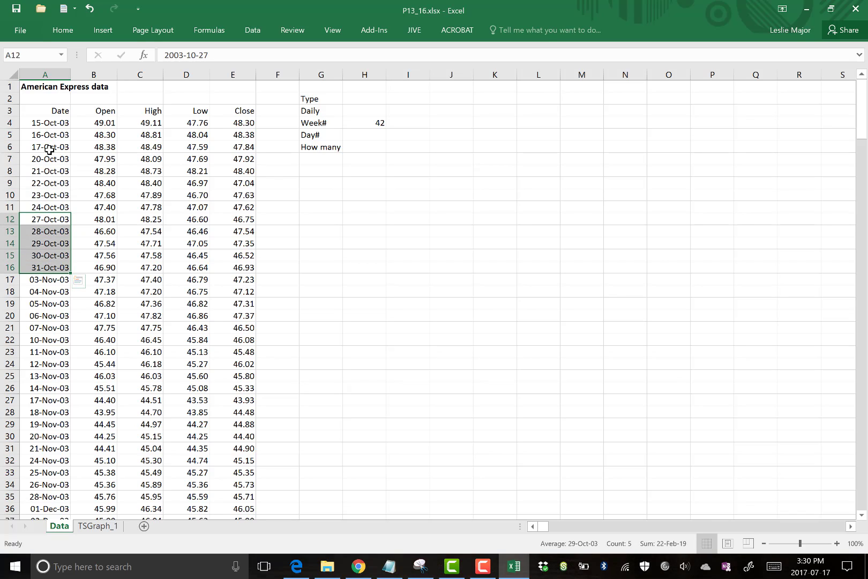
drag(48, 146, 50, 163)
click(48, 196)
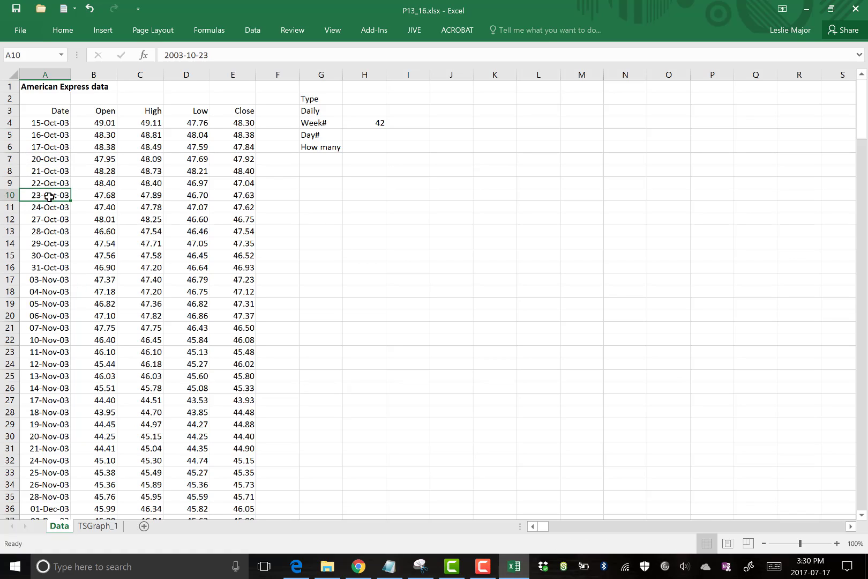
drag(48, 208, 50, 236)
drag(24, 160, 47, 209)
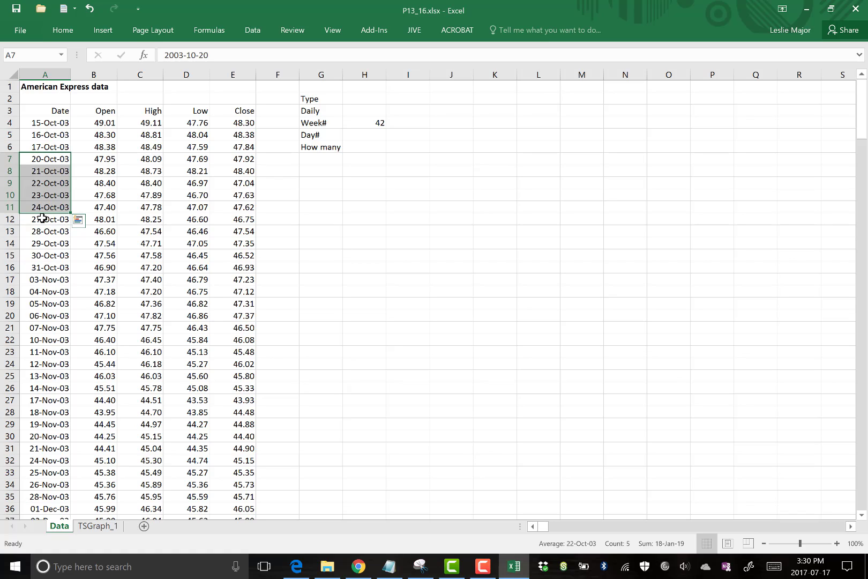
drag(44, 219, 39, 272)
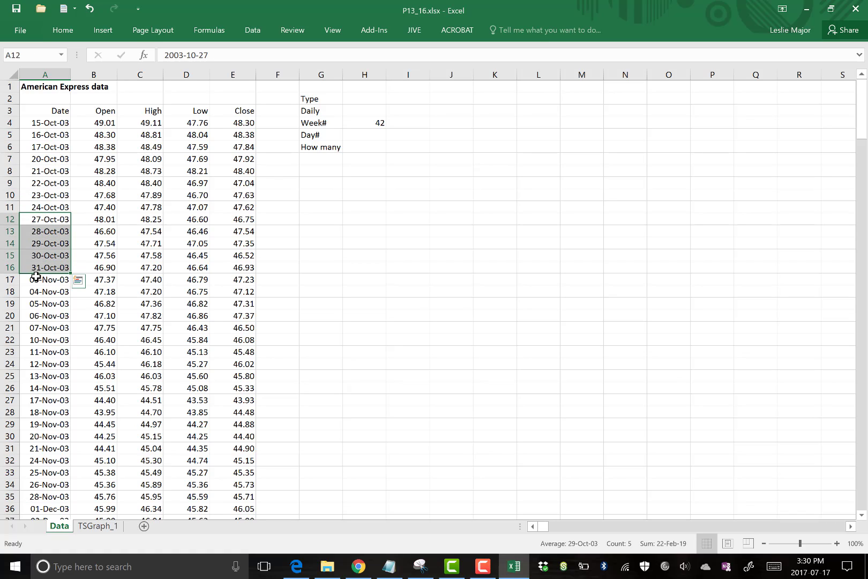
click(279, 232)
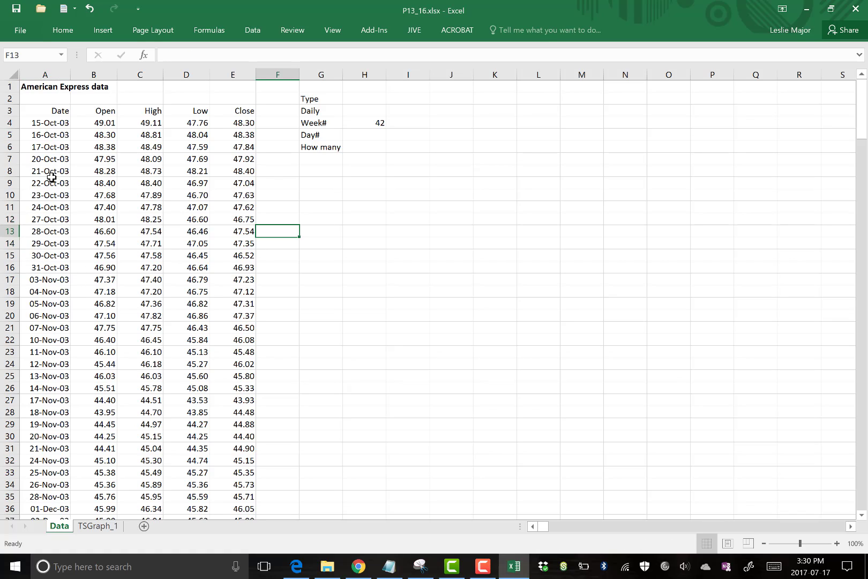
drag(49, 159, 47, 220)
click(52, 121)
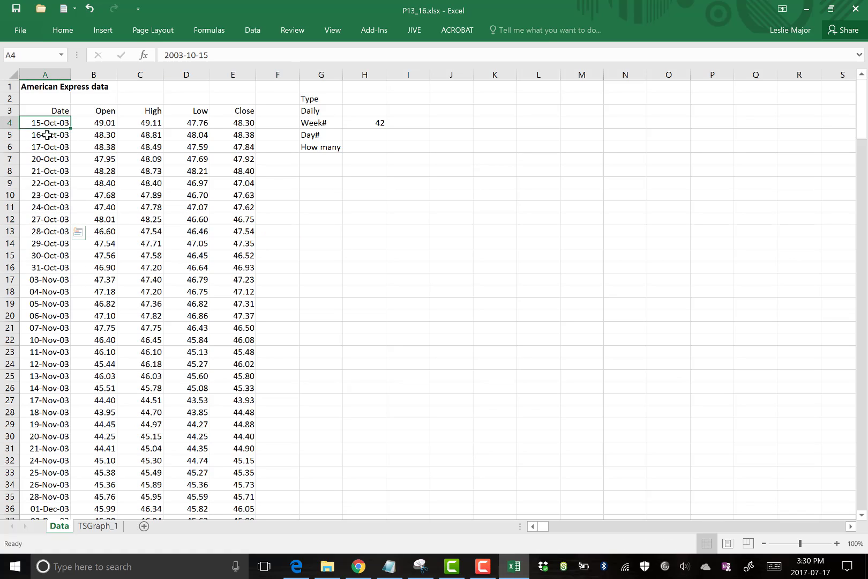
drag(47, 135, 42, 145)
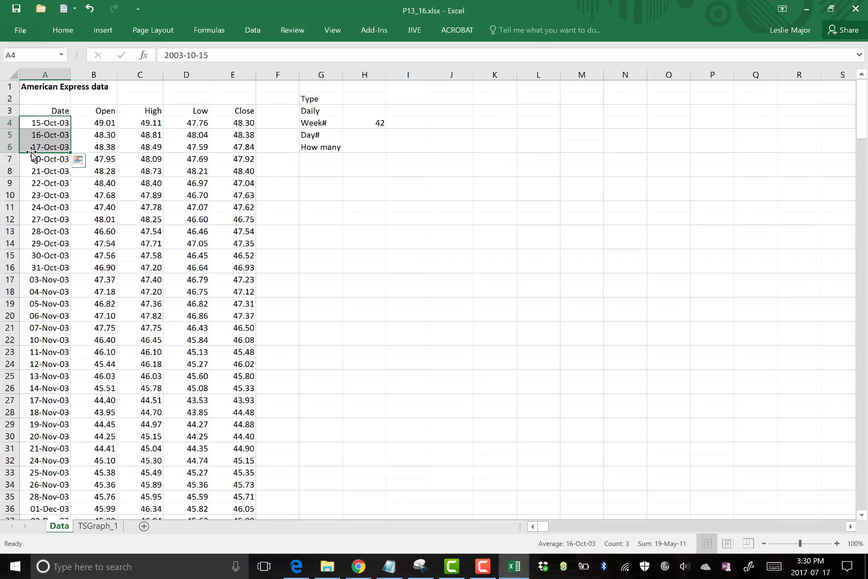
Enter 3 as the day number of the first date in H5, beside the Day# label.
click(330, 136)
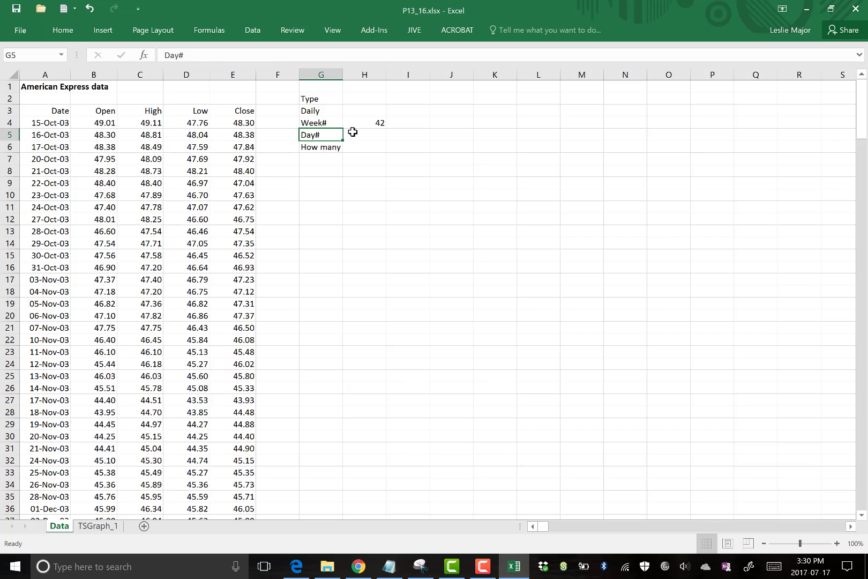
click(358, 133)
text(3)
click(450, 163)
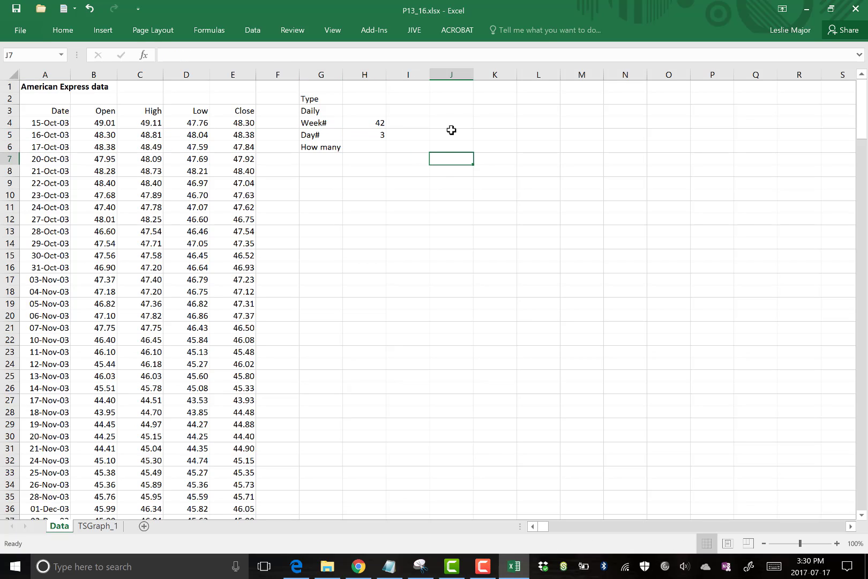
Recheck the first three dates and enter 5 in H6, beside the How many label.
click(49, 124)
click(49, 137)
click(50, 151)
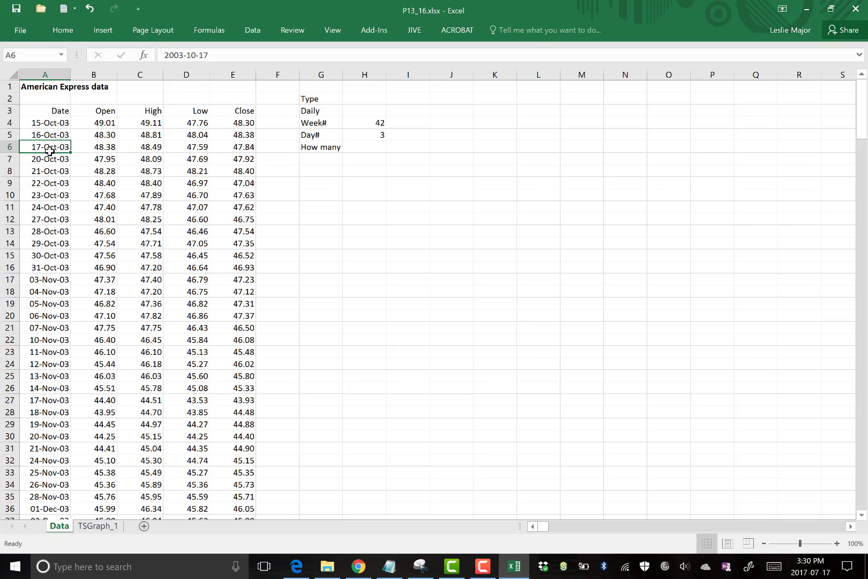
click(418, 214)
click(375, 148)
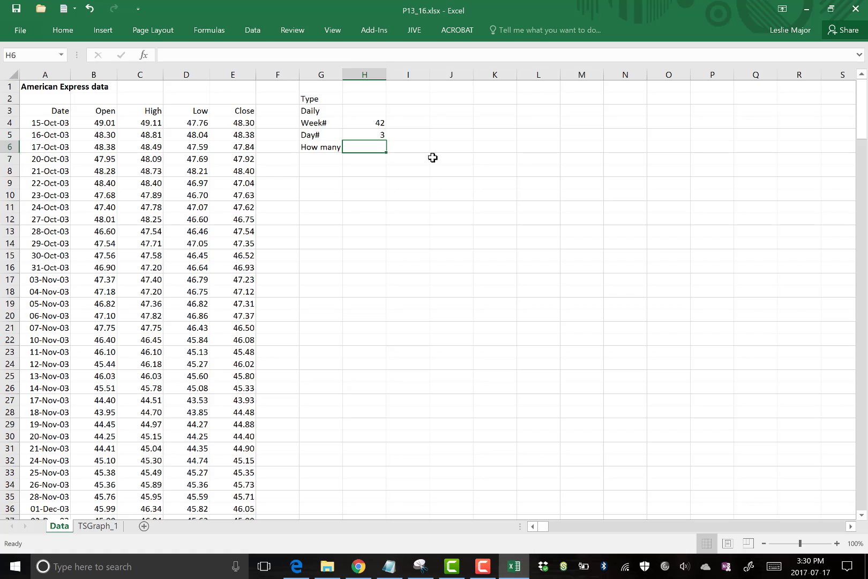
text(5)
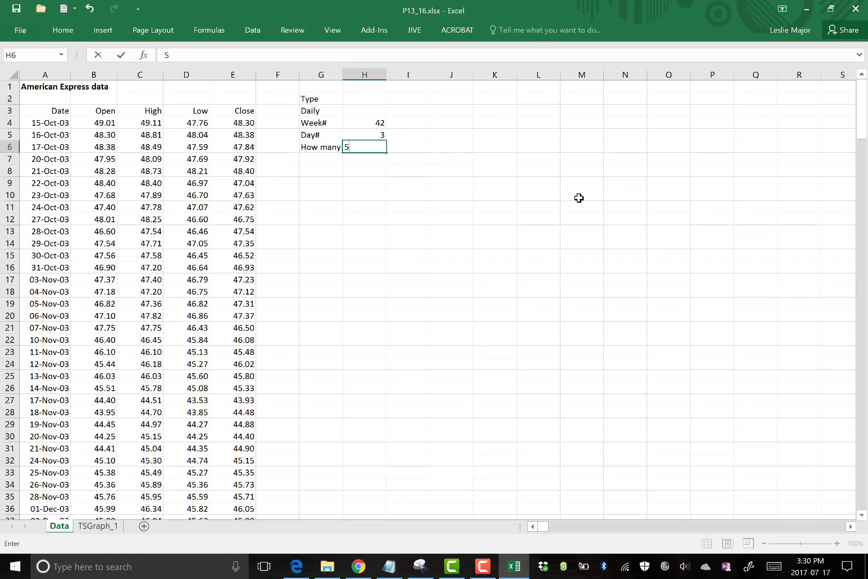
click(578, 198)
click(452, 134)
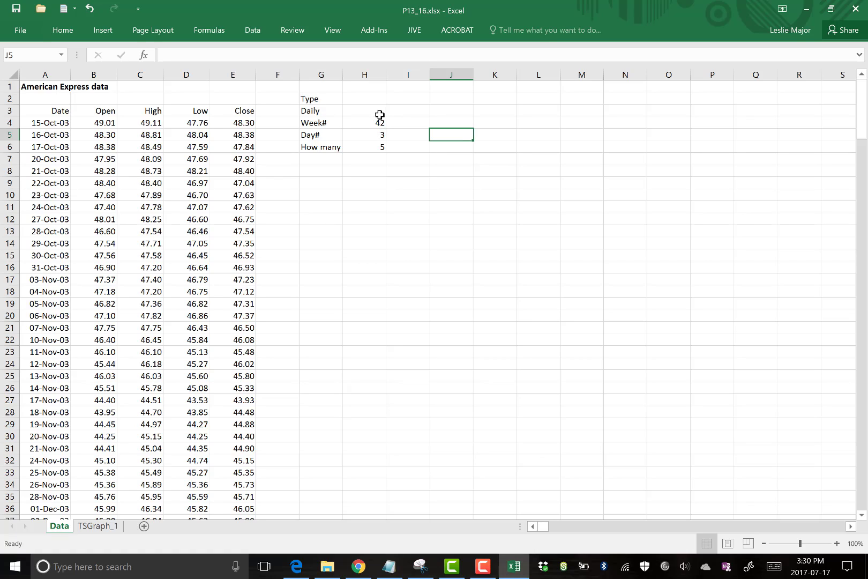
click(410, 185)
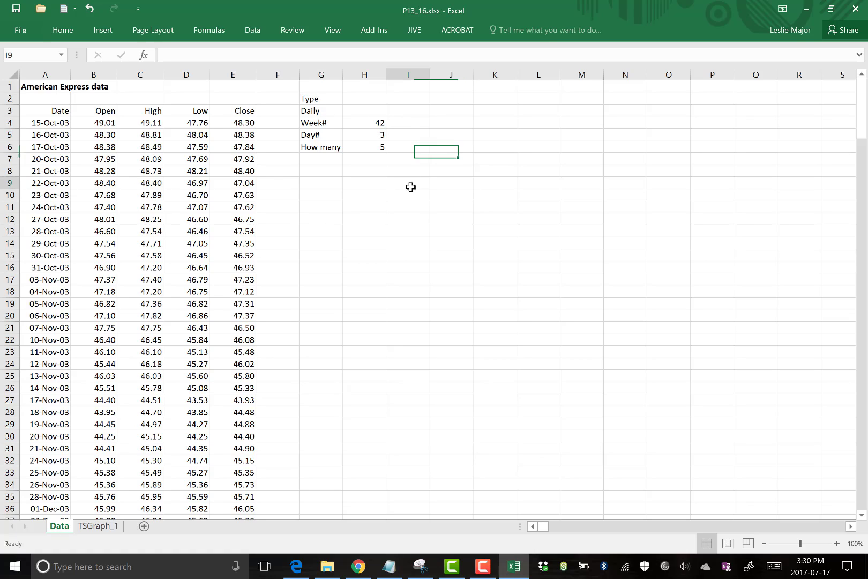
Start a StatPro forecast on the range A3:E256 of the Data sheet and choose Close as the time series variable.
click(372, 31)
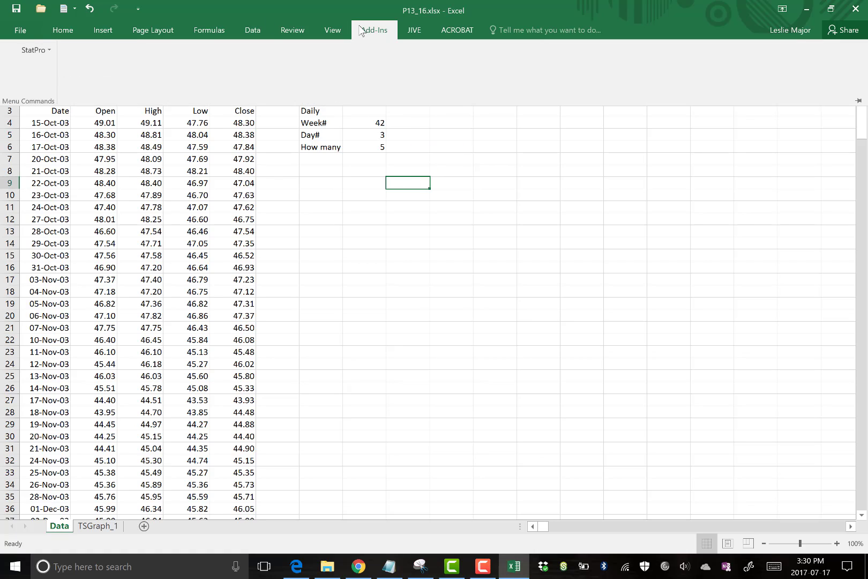
click(33, 49)
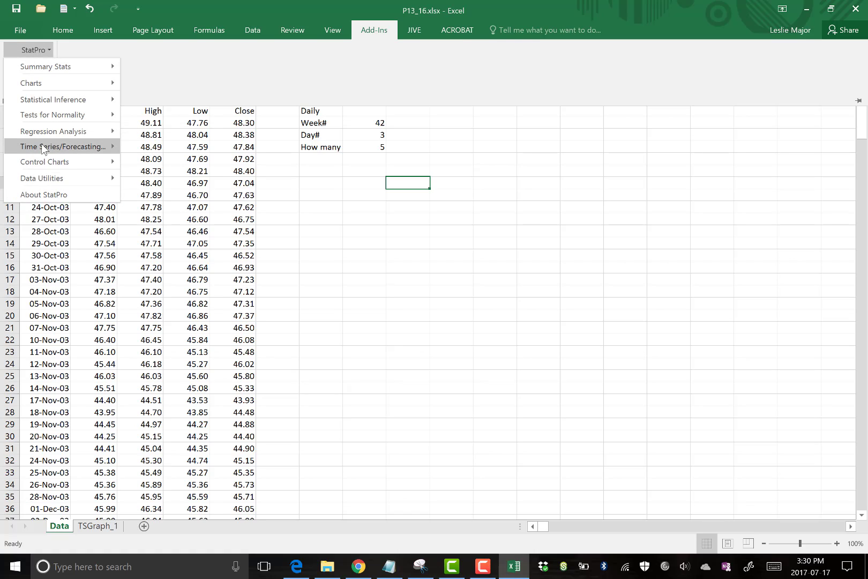
mouse_move(42, 144)
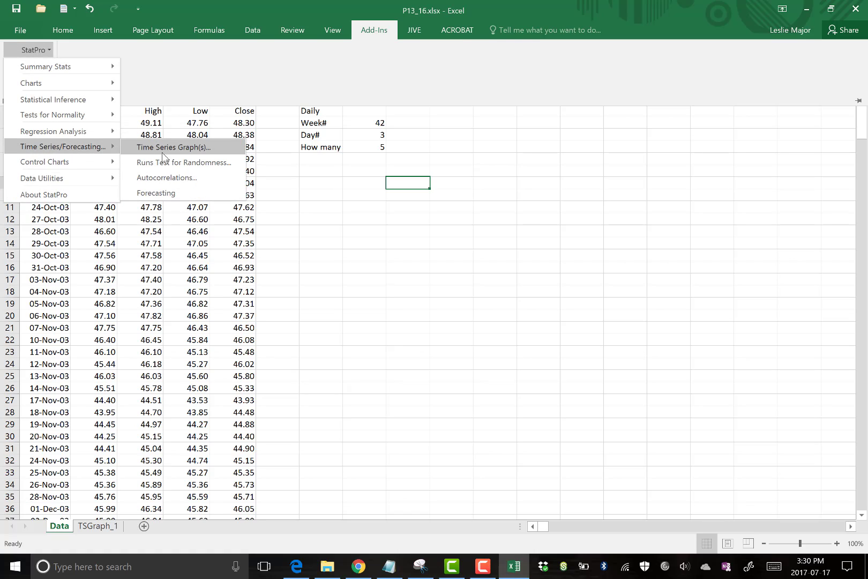
click(171, 194)
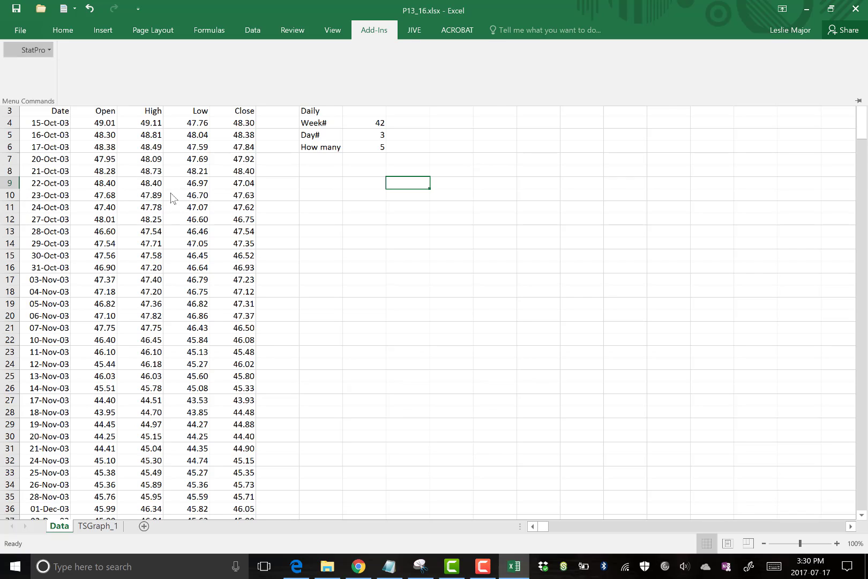
click(431, 284)
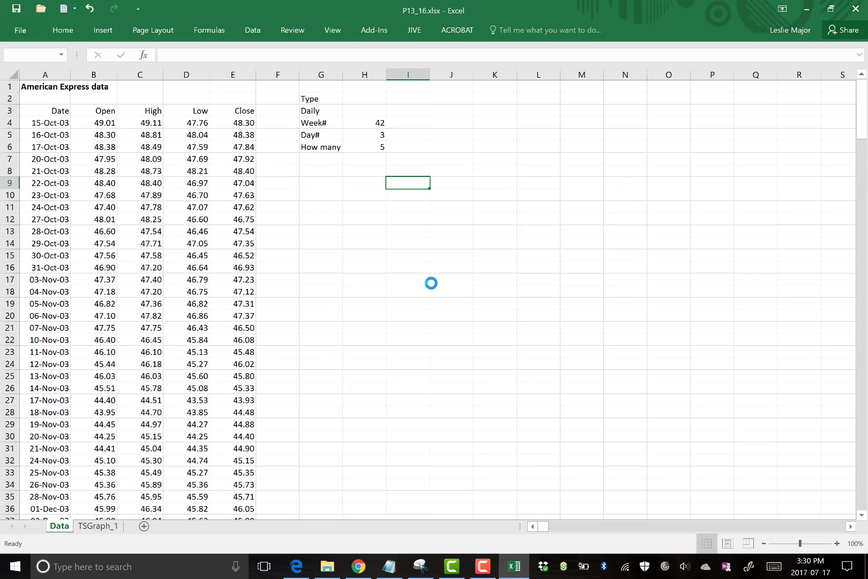
drag(60, 110, 230, 490)
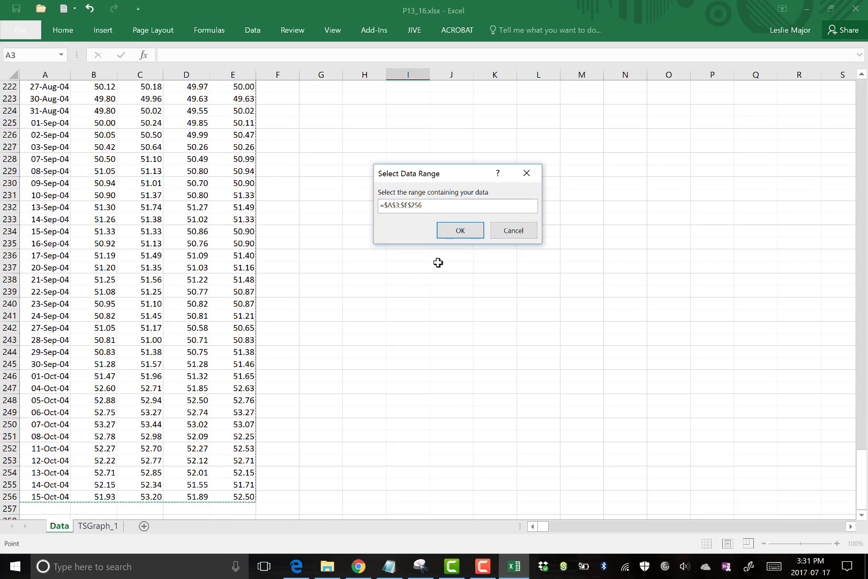
click(463, 234)
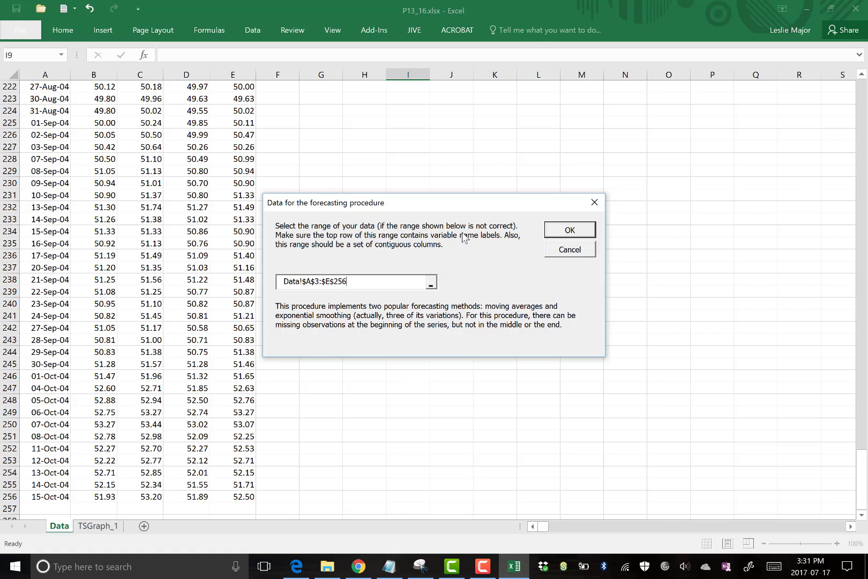
click(559, 231)
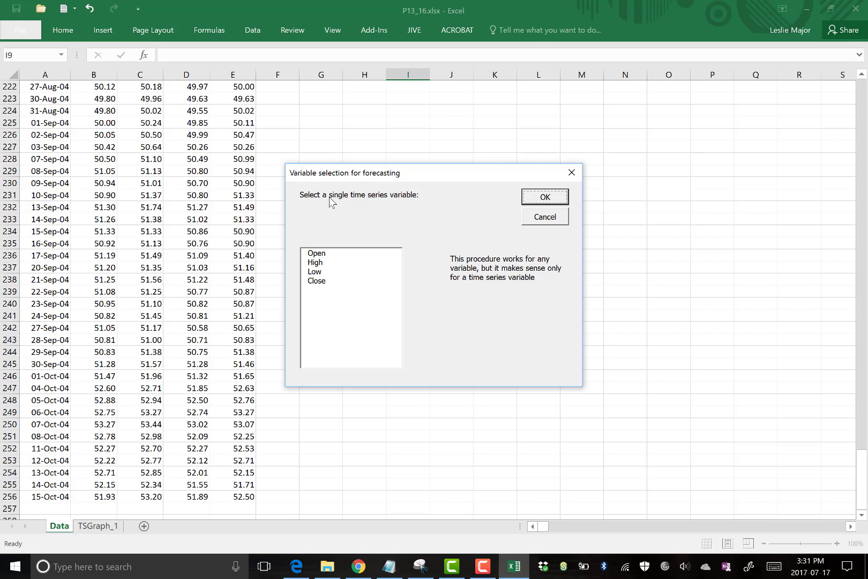
click(326, 280)
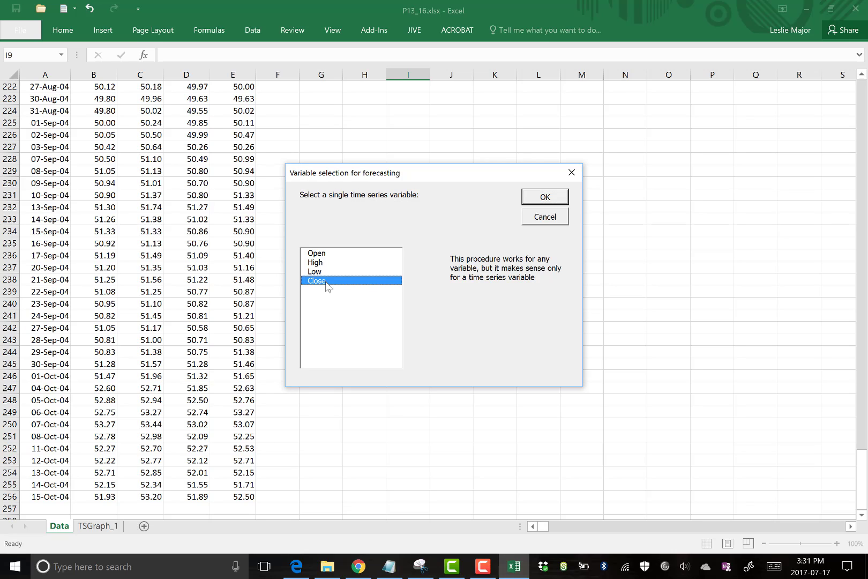
click(546, 200)
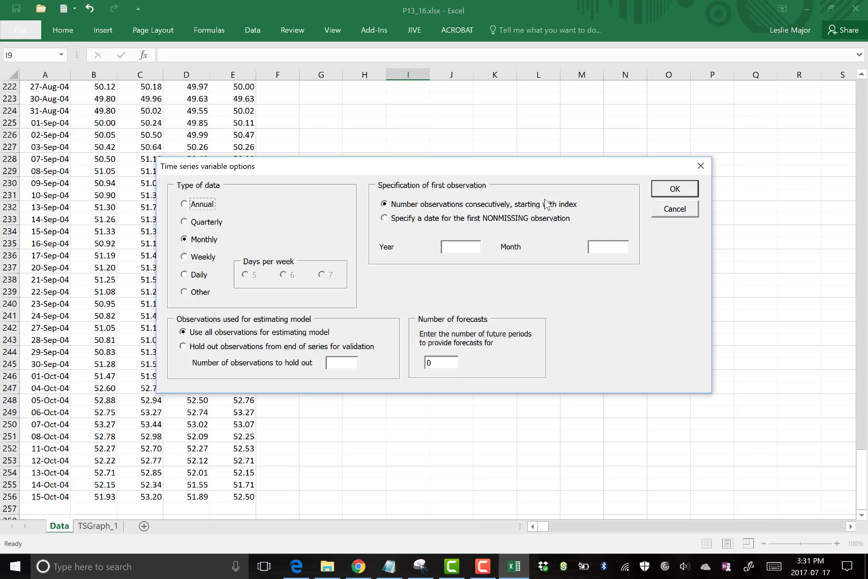
Set the data type to Daily with 5 days per week, the first observation to week 42, day 3, and the number of forecasts to 20.
click(184, 276)
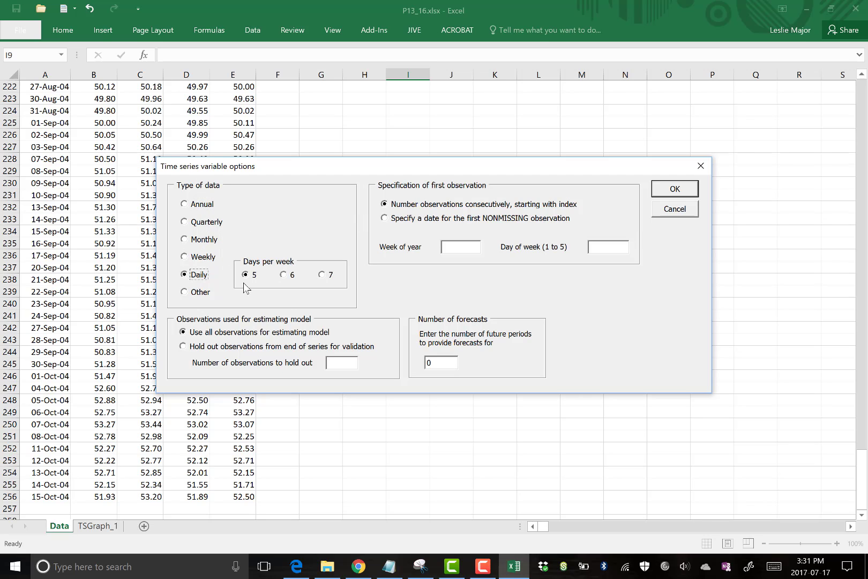
click(397, 220)
click(463, 246)
text(42)
text(3)
key(Tab)
text(20)
Recheck part b of problem 44 in the textbook PDF and accept the time series options with all observations used for estimating.
click(295, 567)
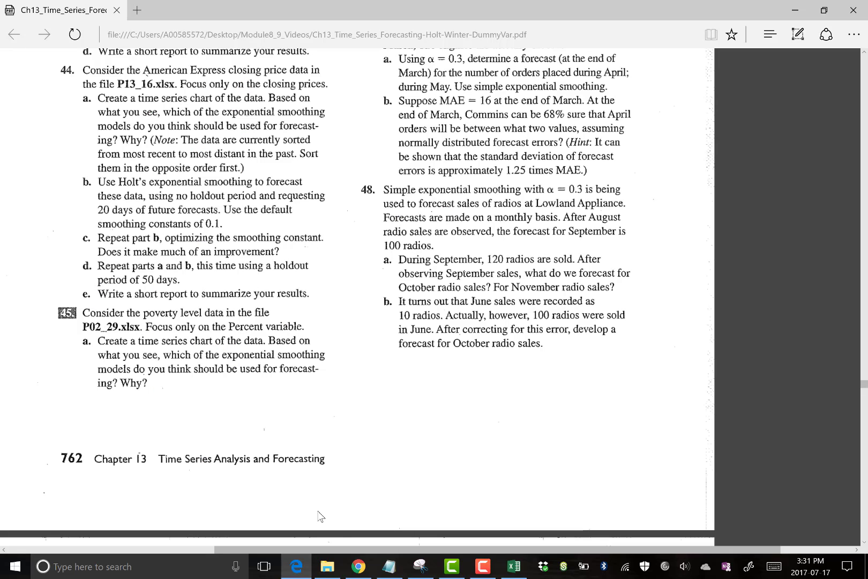
click(513, 566)
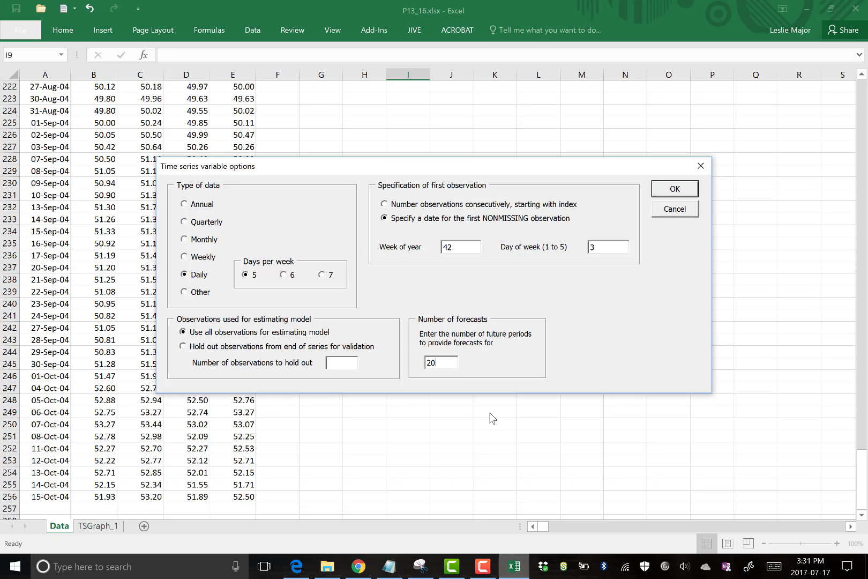
click(667, 191)
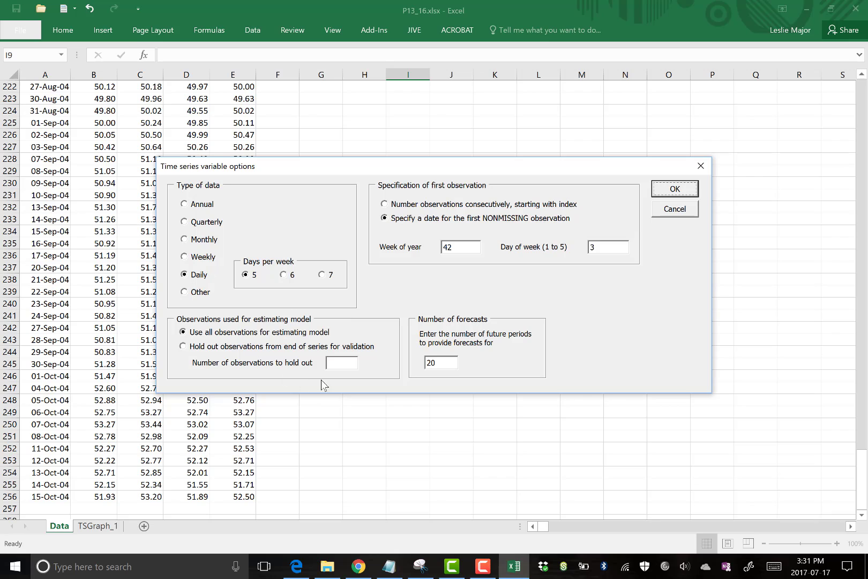
click(668, 188)
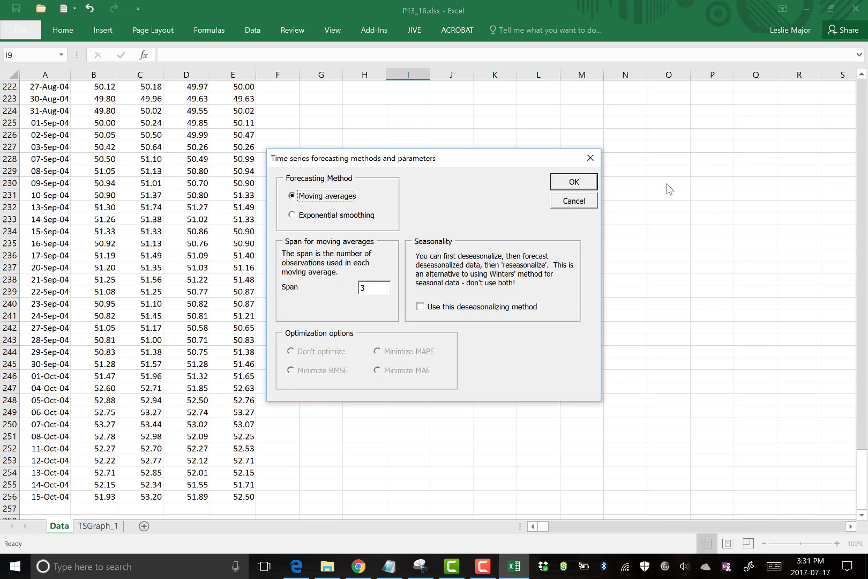
Forecast with Holt's exponential smoothing, level and trend constants of 0.1, no optimization, and chart the original series with forecasts superimposed.
click(323, 217)
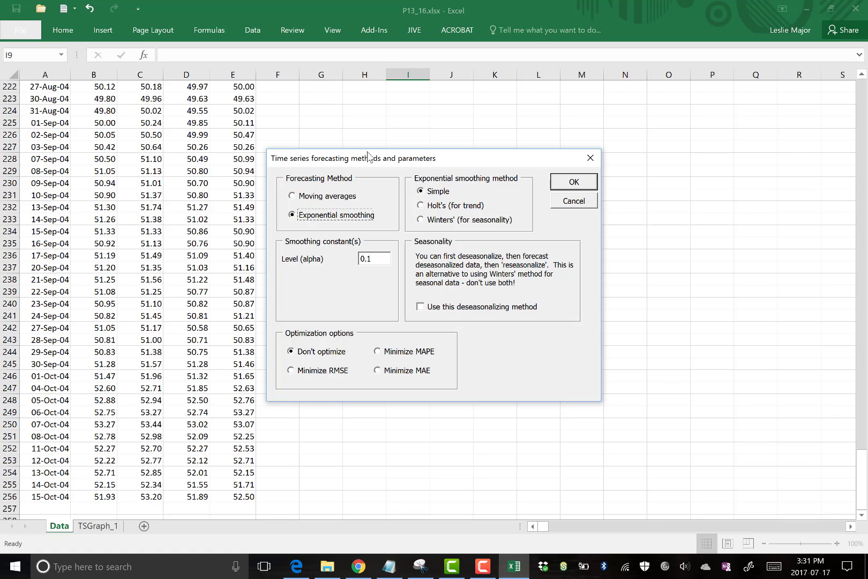
click(432, 209)
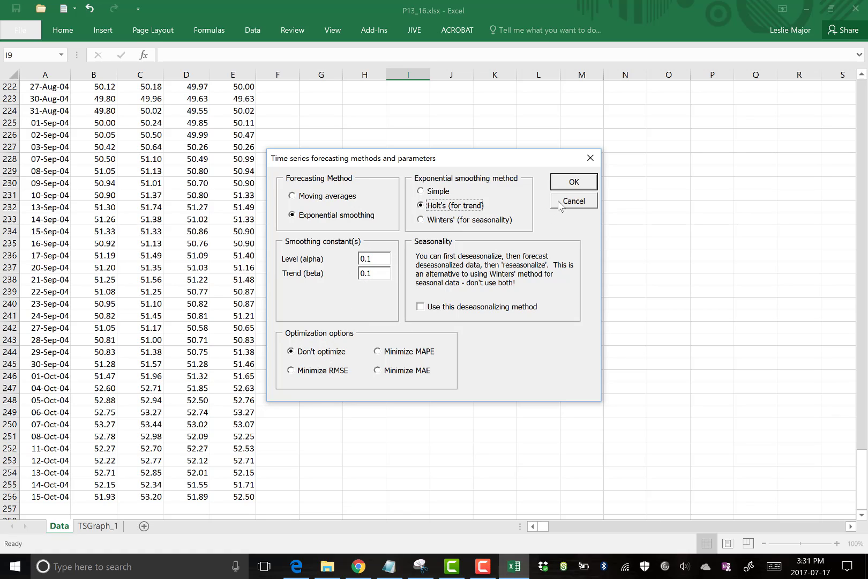
click(574, 183)
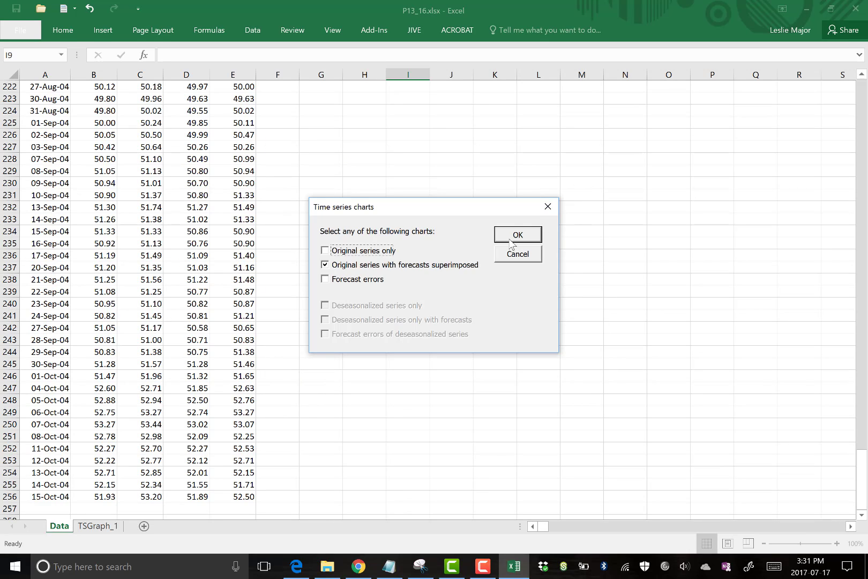
click(517, 235)
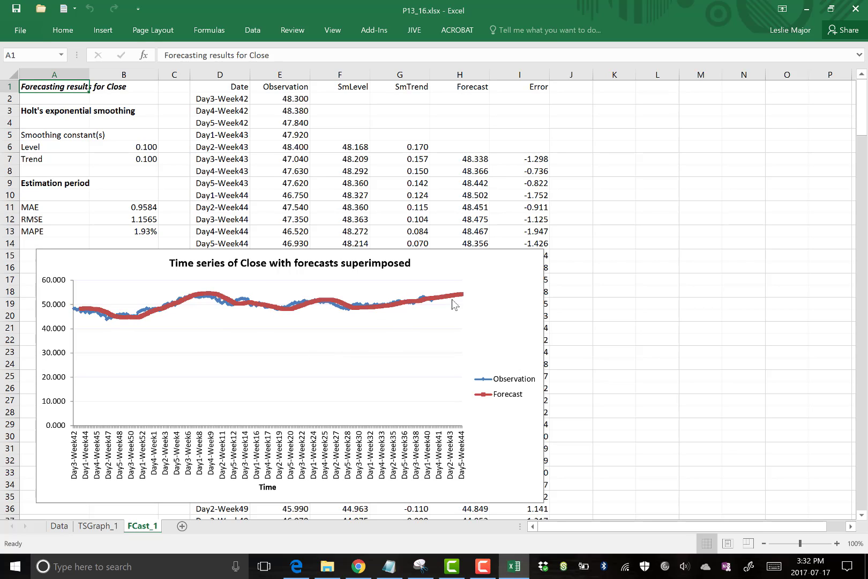
Check the MAPE of the first Holt's forecast and read part c of problem 44 in the textbook PDF.
click(144, 241)
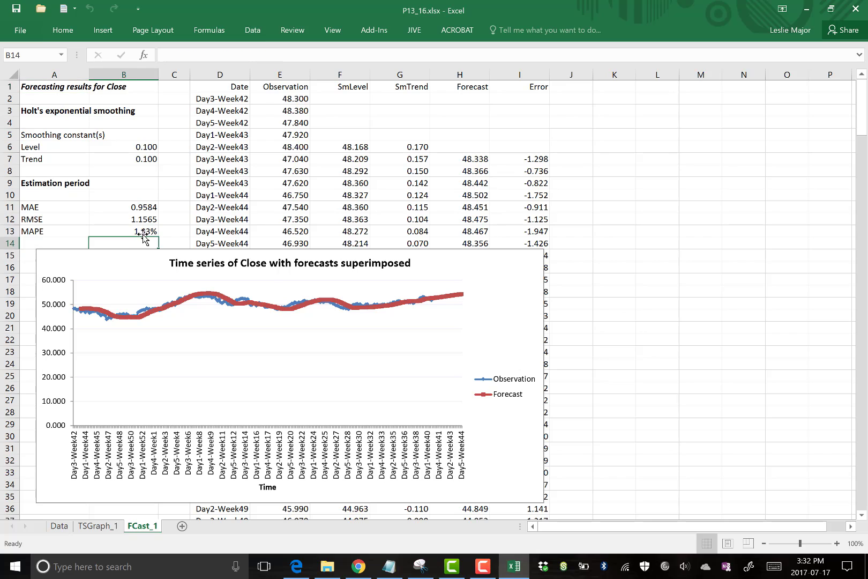
click(143, 233)
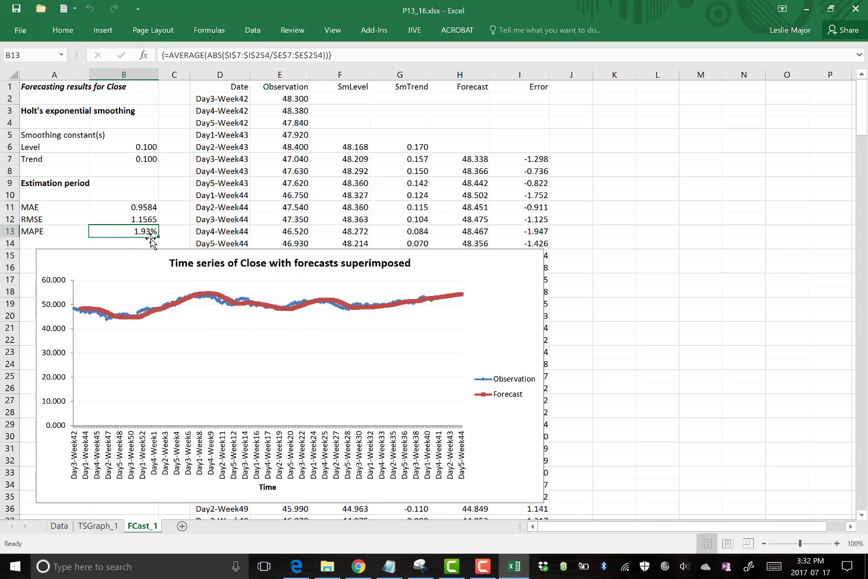
click(596, 195)
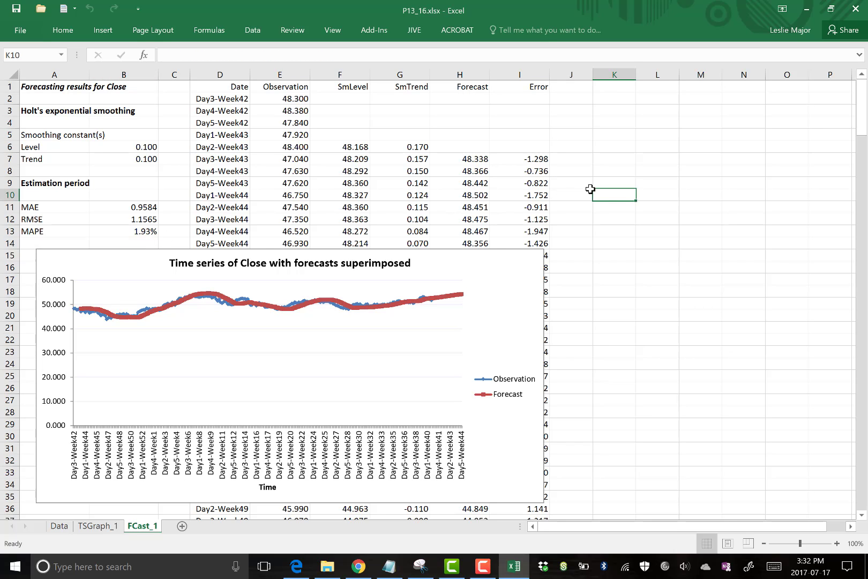
click(297, 567)
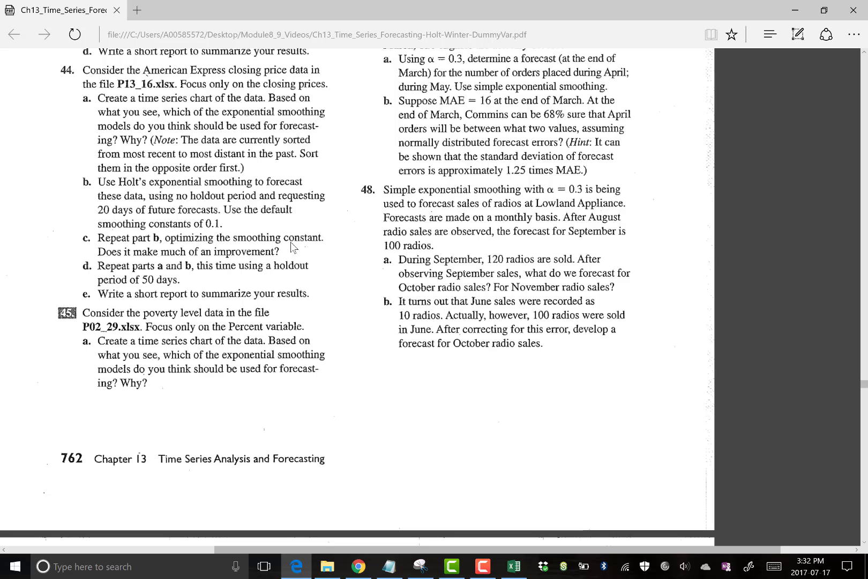
click(506, 573)
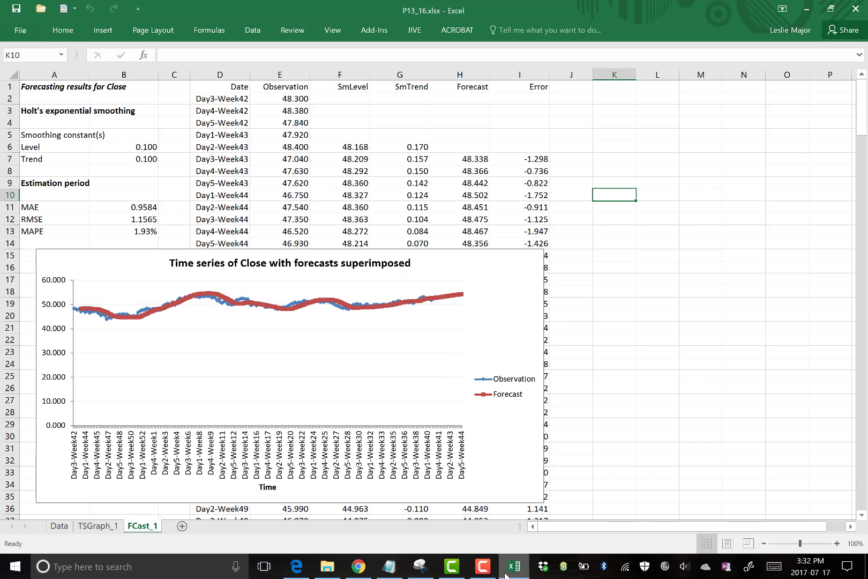
click(391, 159)
Start another StatPro forecast on the range A3:E256 of the Data sheet with Close as the time series variable.
click(60, 529)
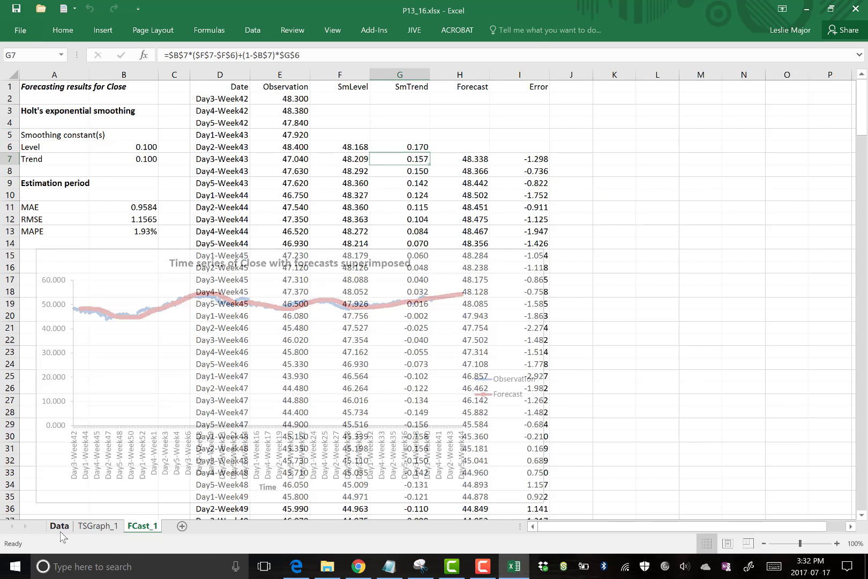
scroll(360, 167, up, 20)
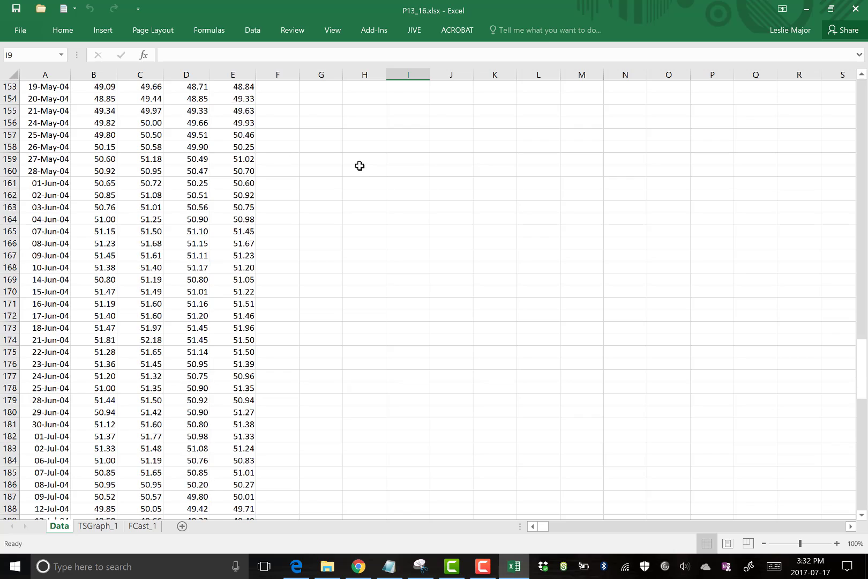
scroll(351, 145, up, 15)
click(375, 31)
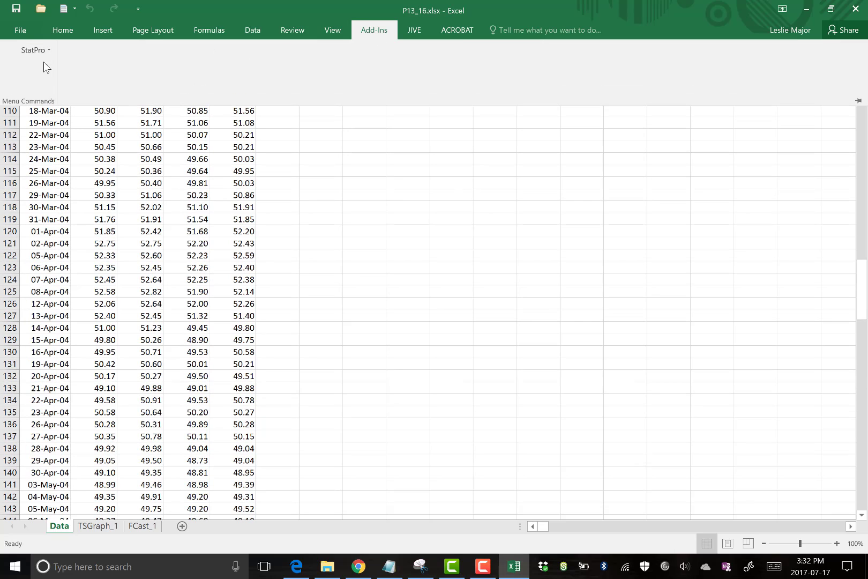
click(33, 50)
mouse_move(81, 146)
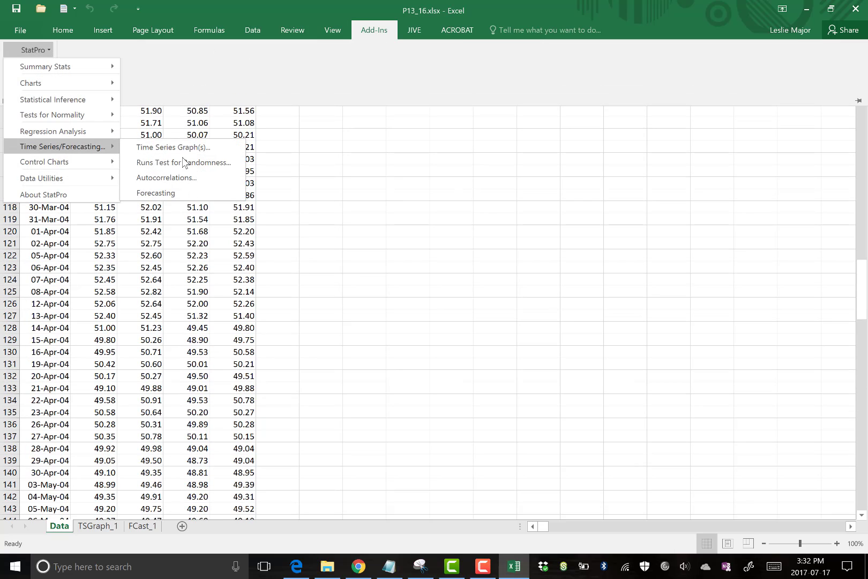
click(181, 194)
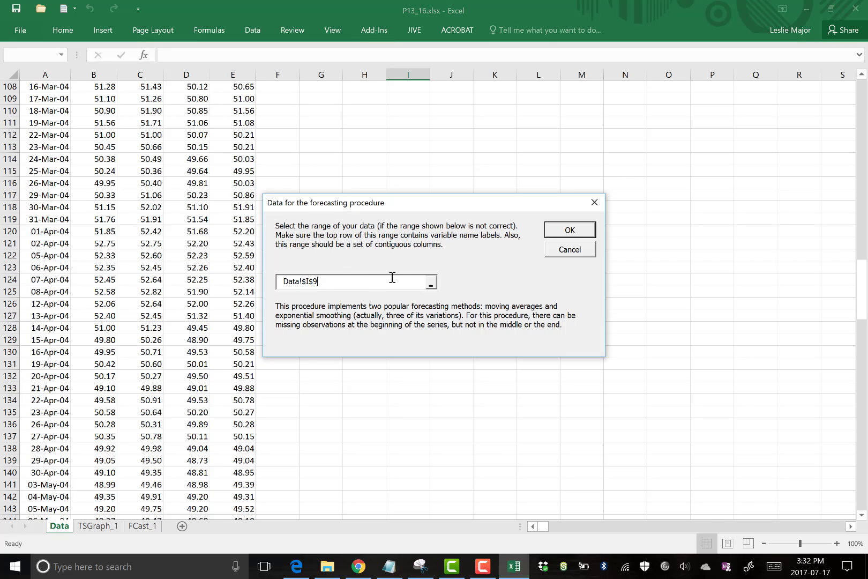
click(431, 283)
scroll(216, 224, up, 3)
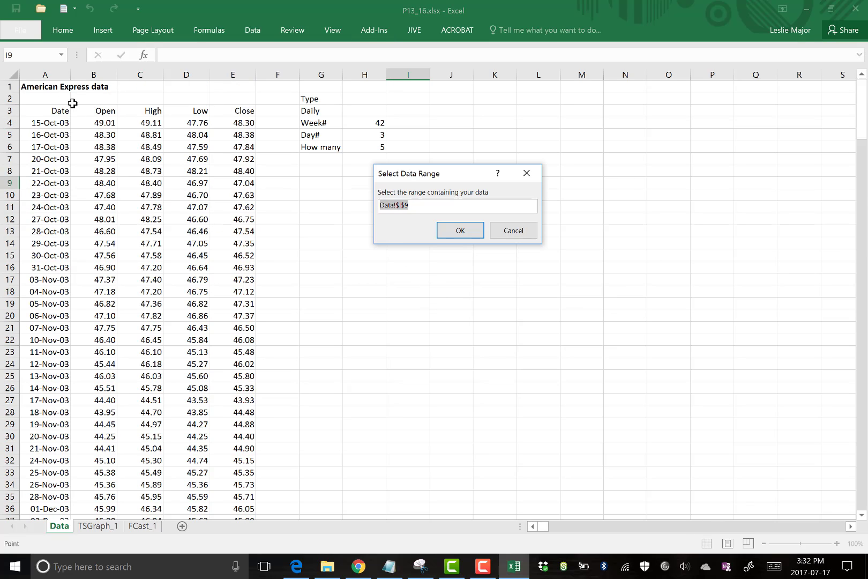
click(43, 110)
drag(130, 122, 230, 497)
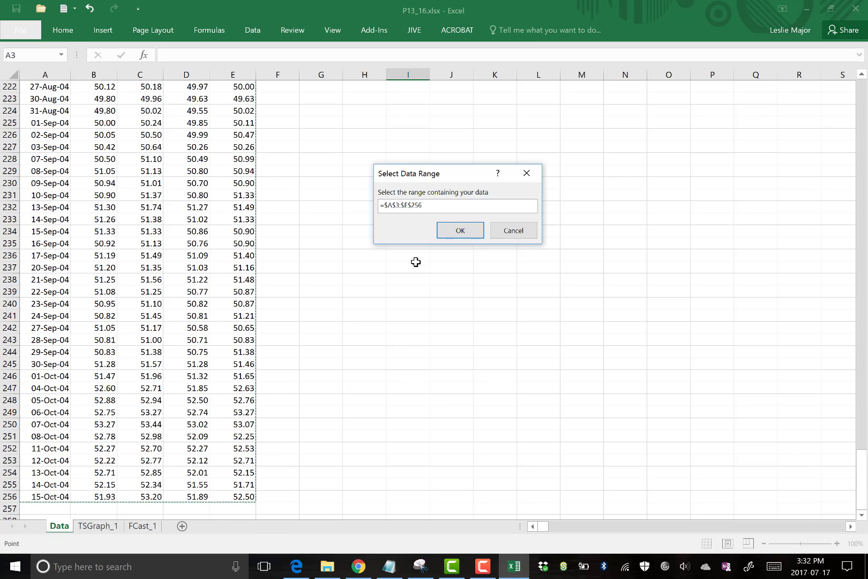
click(461, 231)
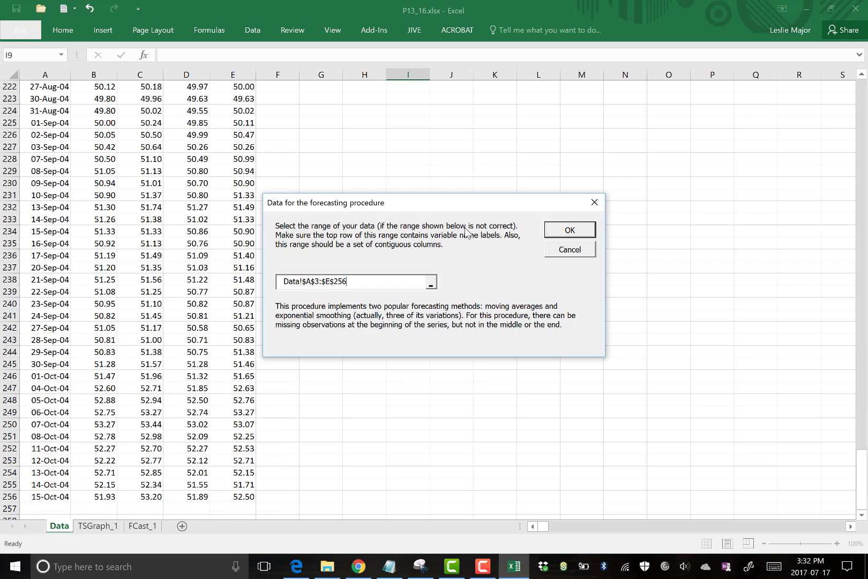
click(567, 230)
click(325, 281)
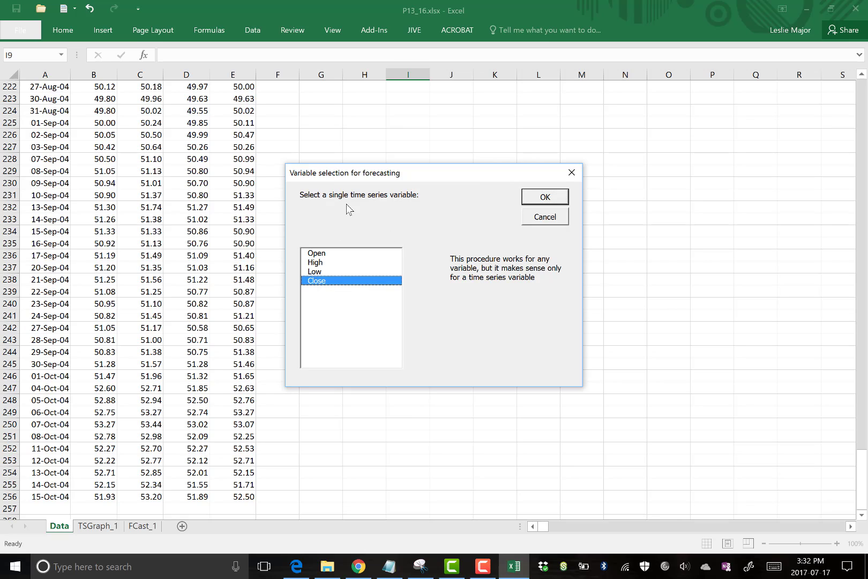
click(533, 201)
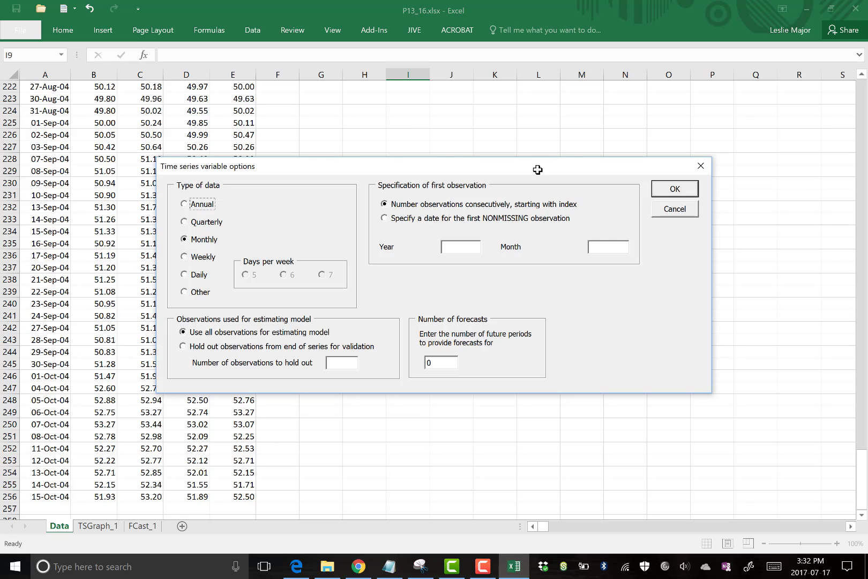
Set Daily data with 5 days per week, first observation at week 42, day 3, and 20 forecasts, using all observations for estimation.
click(199, 275)
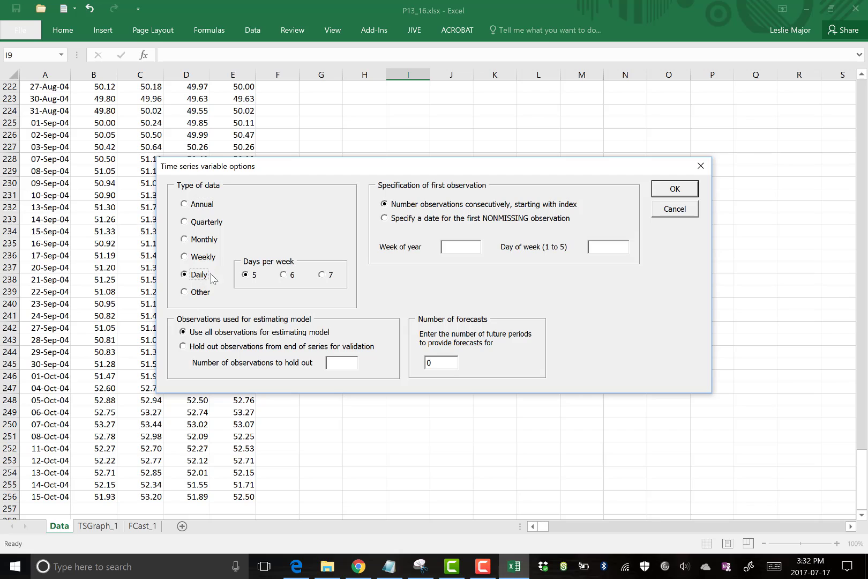
click(414, 220)
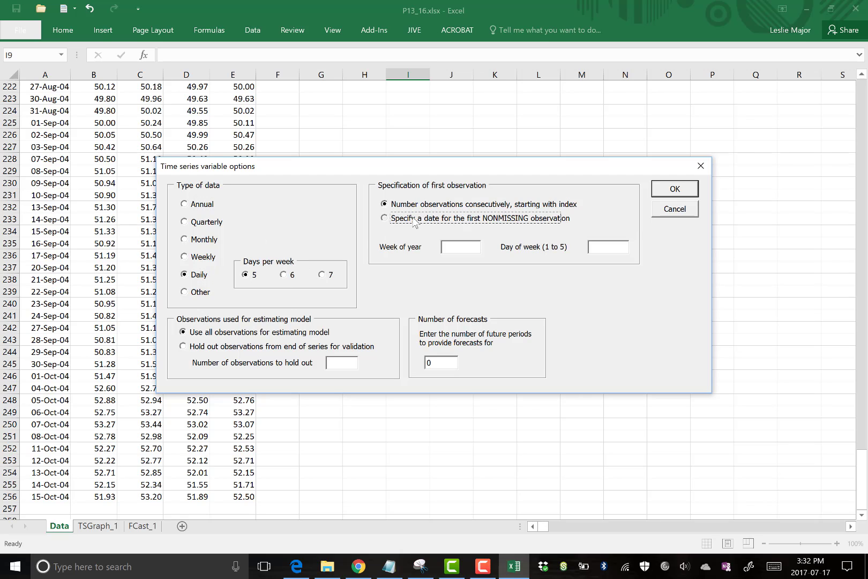
click(461, 248)
double_click(450, 364)
text(20)
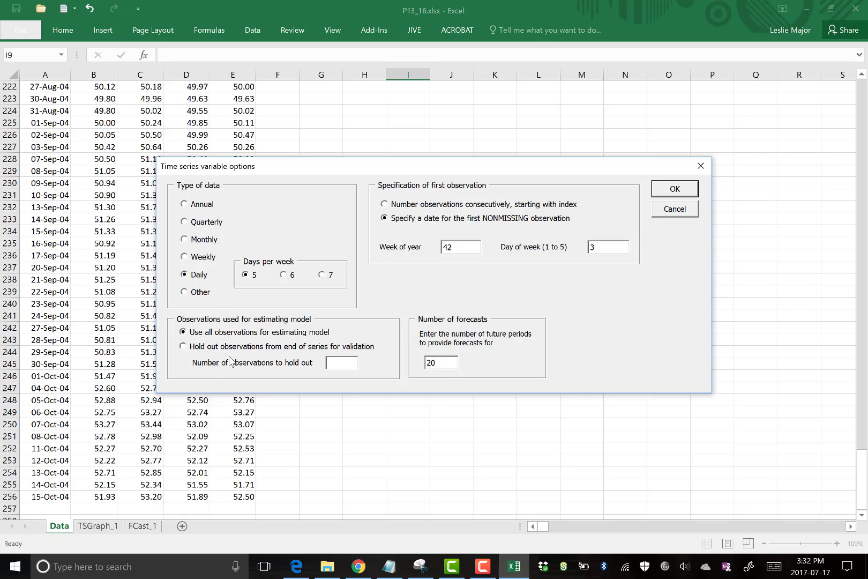
click(664, 190)
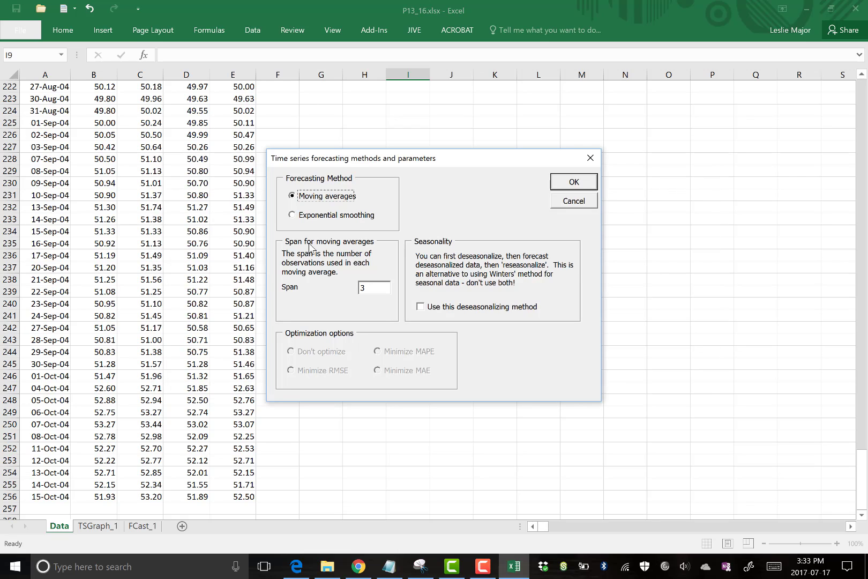
Run Holt's exponential smoothing optimized to minimize RMSE, charting the original series with forecasts superimposed.
click(348, 216)
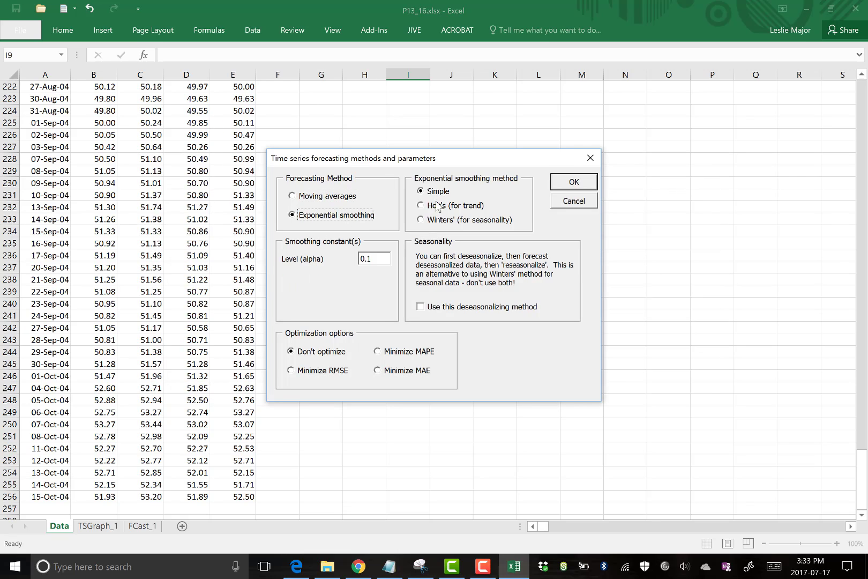
click(438, 207)
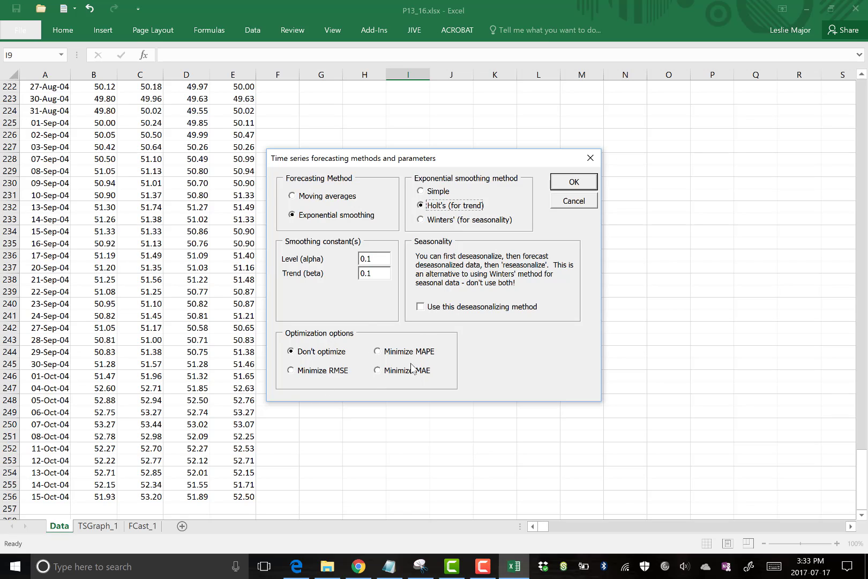
click(313, 373)
click(566, 187)
click(516, 236)
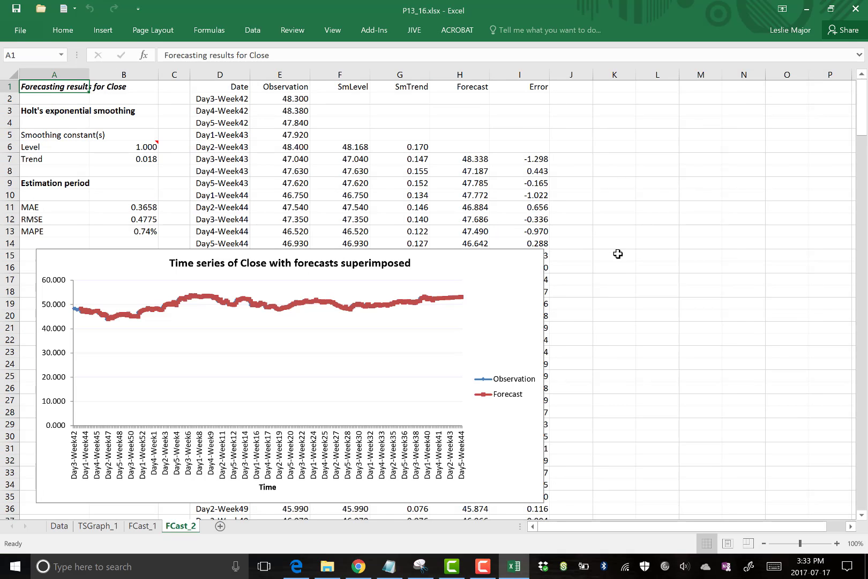
Examine the optimized level and trend constants and the MAE, RMSE and MAPE error measures on the FCast_2 sheet.
click(618, 253)
drag(154, 147, 153, 159)
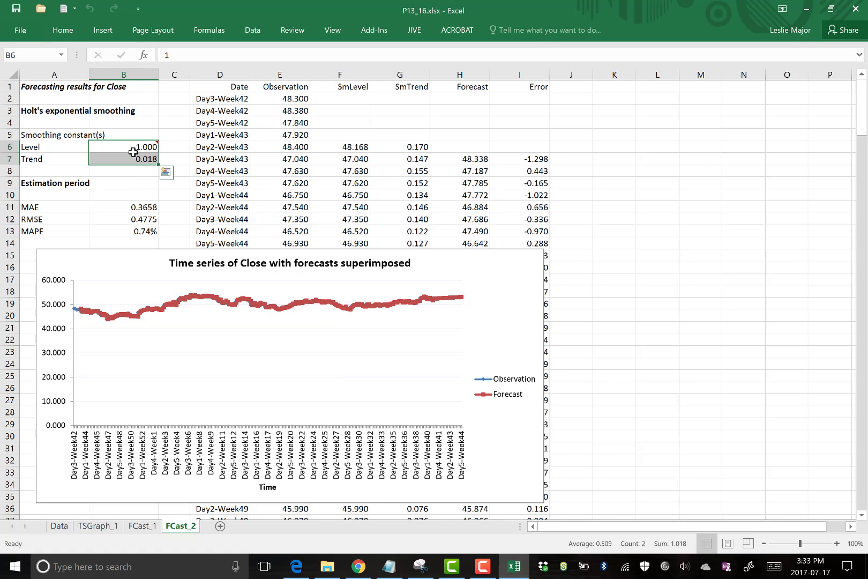
click(134, 196)
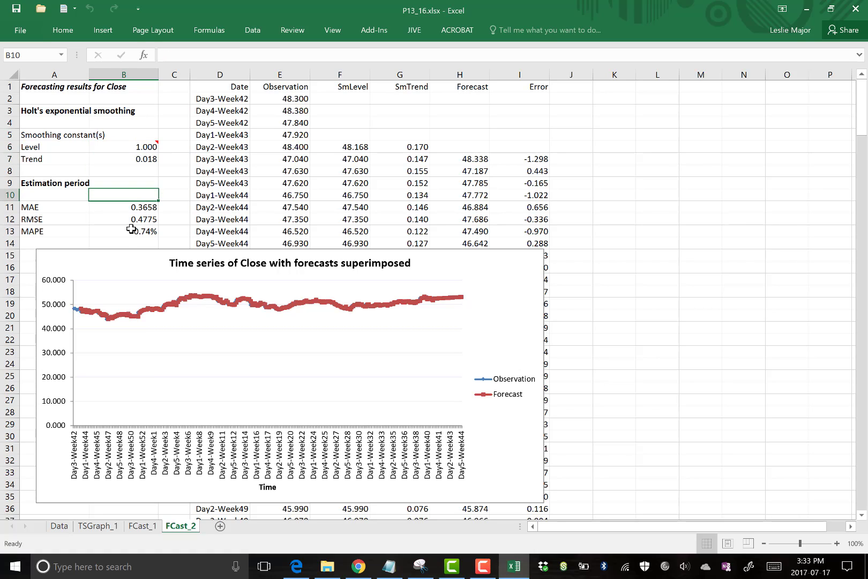
drag(122, 209, 124, 229)
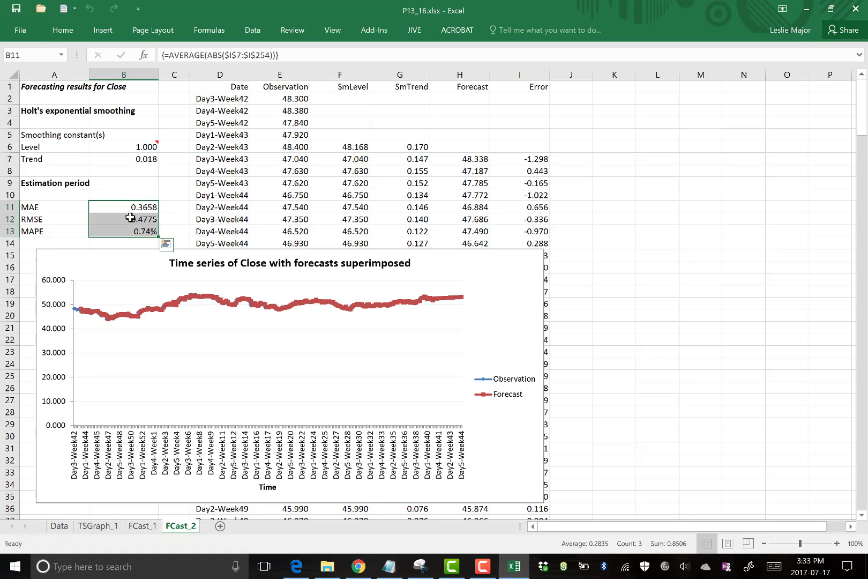
click(131, 220)
click(132, 231)
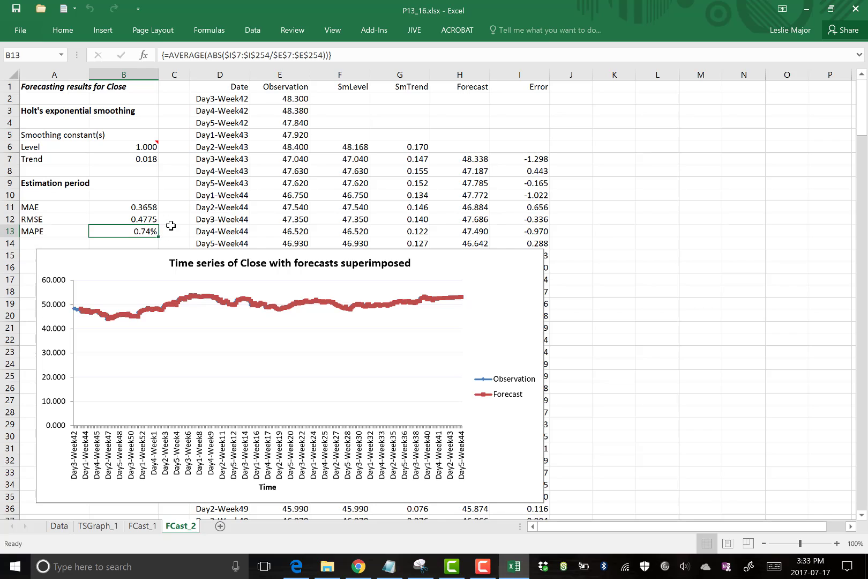
Compare the results on FCast_1 and FCast_2, and read part d of problem 44 in the textbook PDF.
click(152, 526)
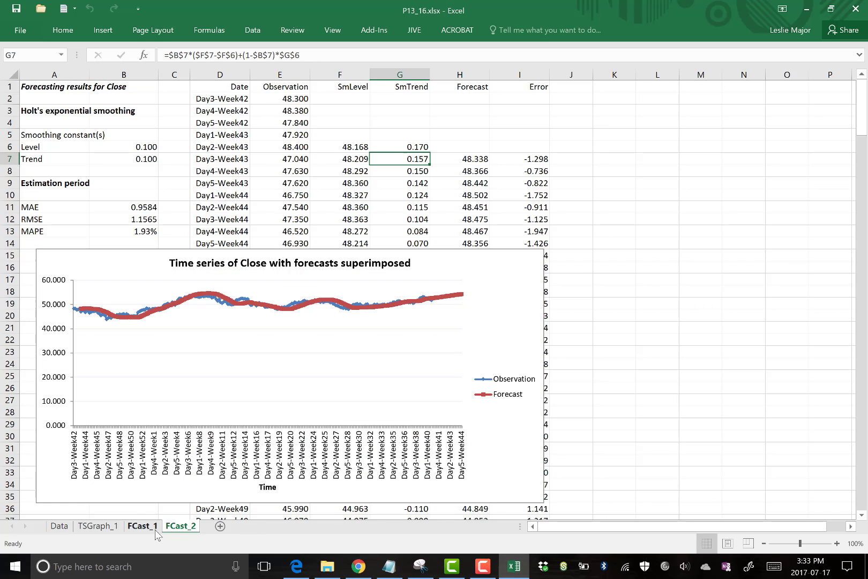
click(183, 527)
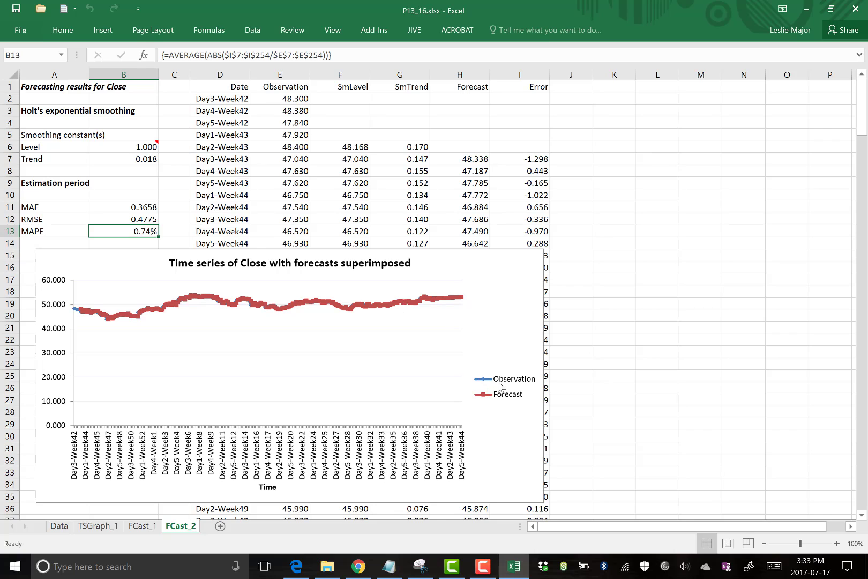
click(657, 303)
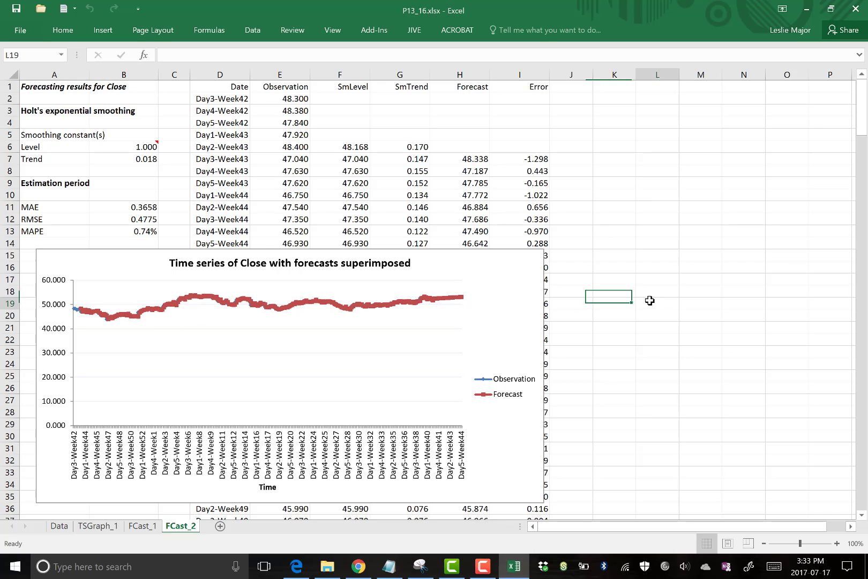
click(297, 565)
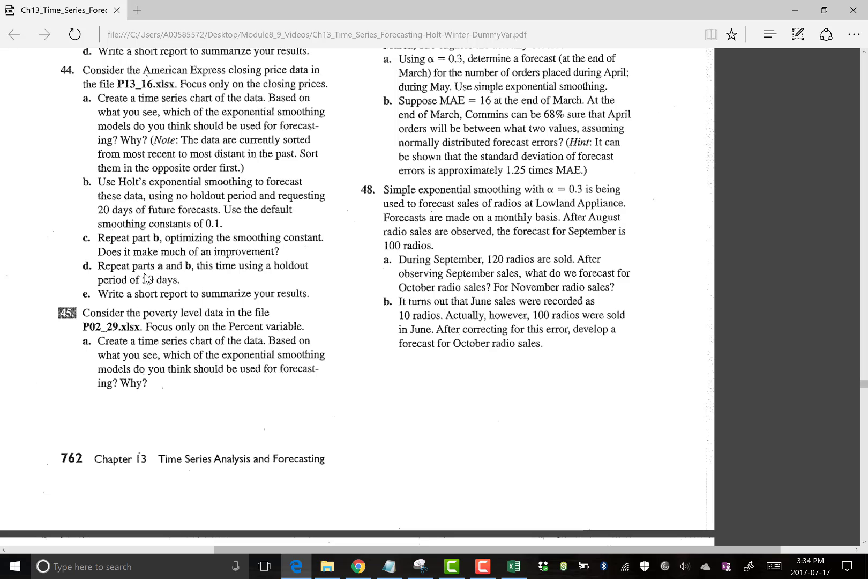
click(512, 569)
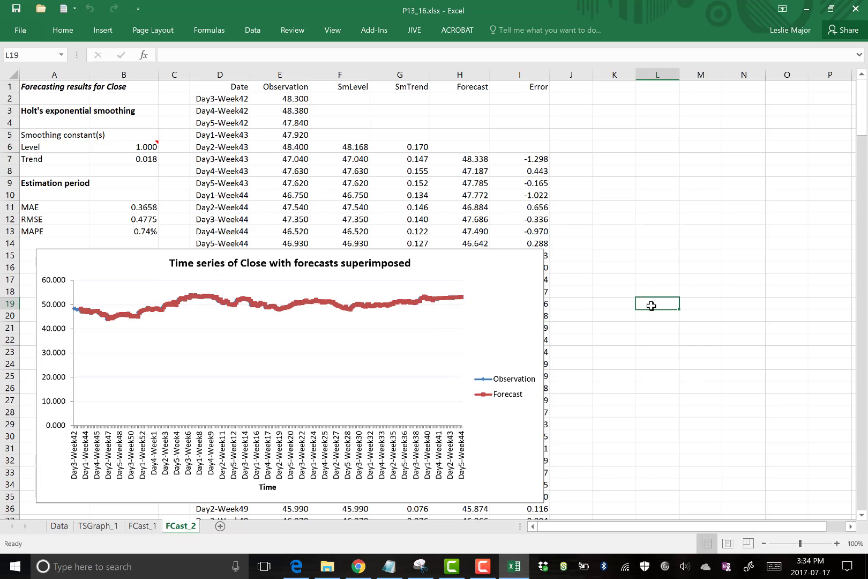
On the FCast_1 sheet, move the forecast chart off the data into the empty columns beyond the Error column.
click(59, 527)
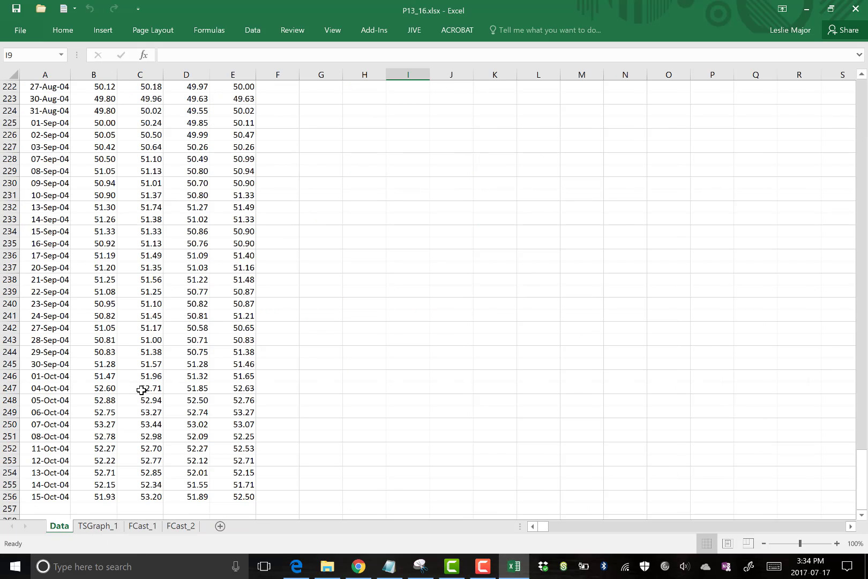
scroll(141, 390, up, 20)
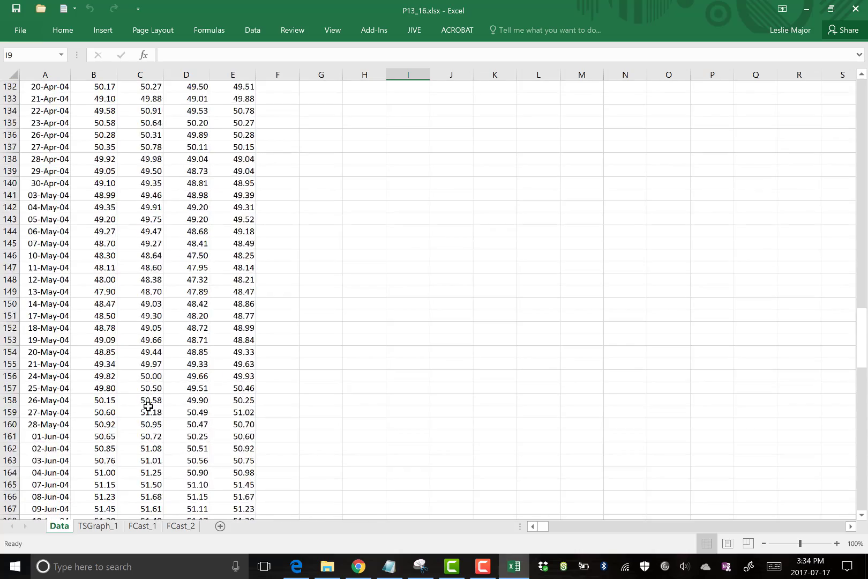
scroll(149, 406, up, 20)
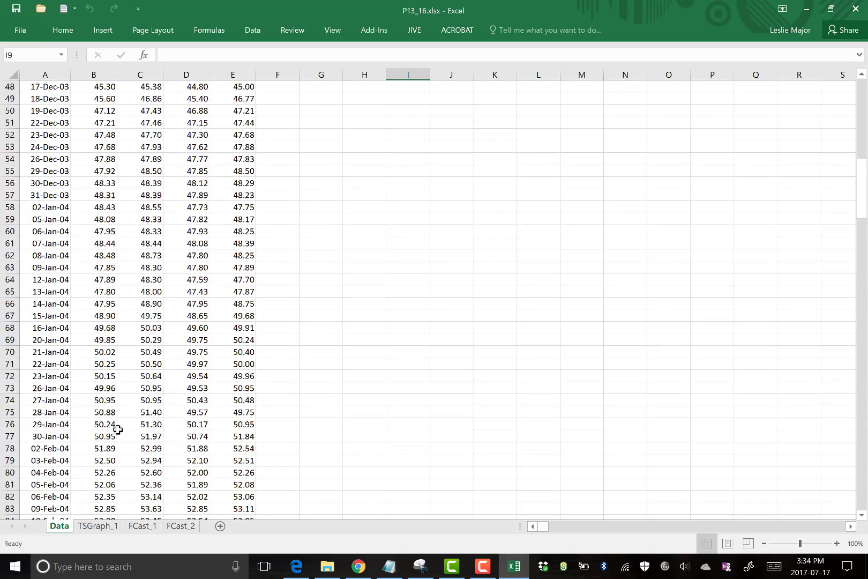
scroll(117, 430, up, 16)
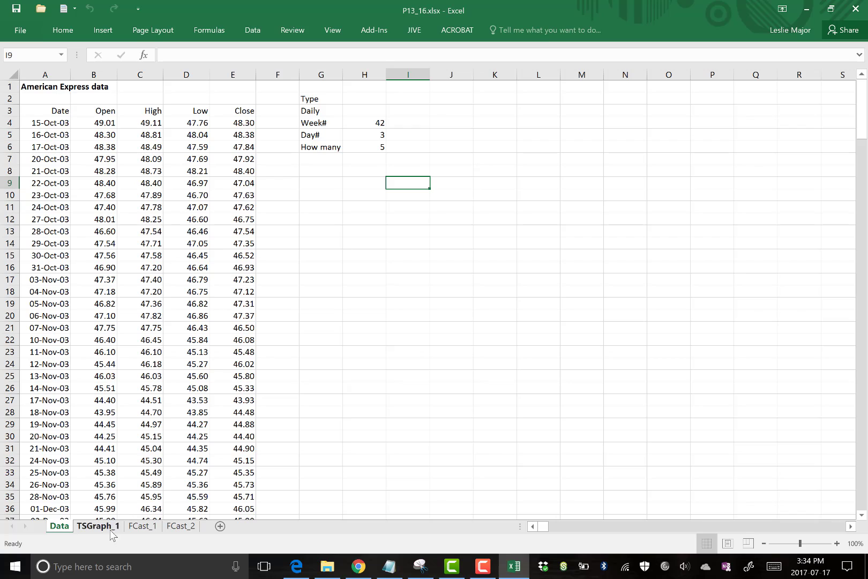
click(133, 530)
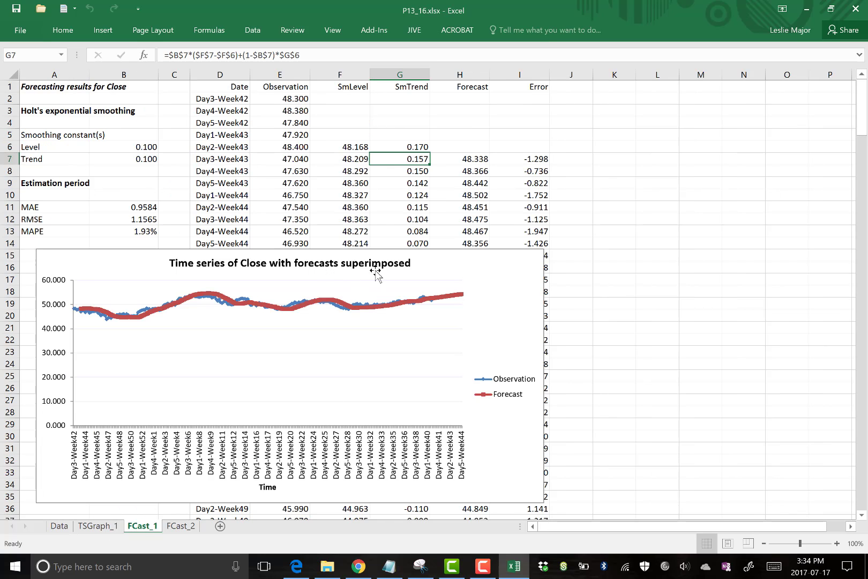
scroll(375, 271, down, 2)
drag(469, 194, 864, 196)
key(ctrl+z)
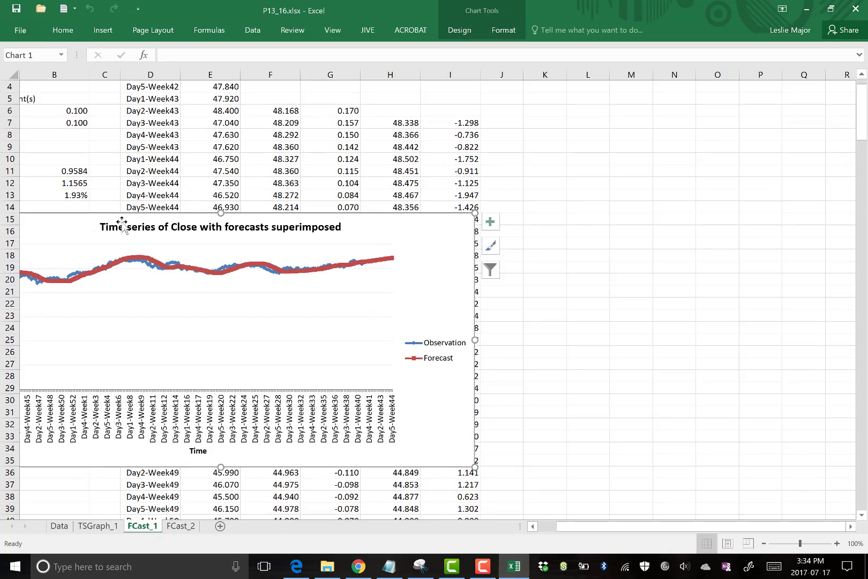
drag(122, 224, 608, 219)
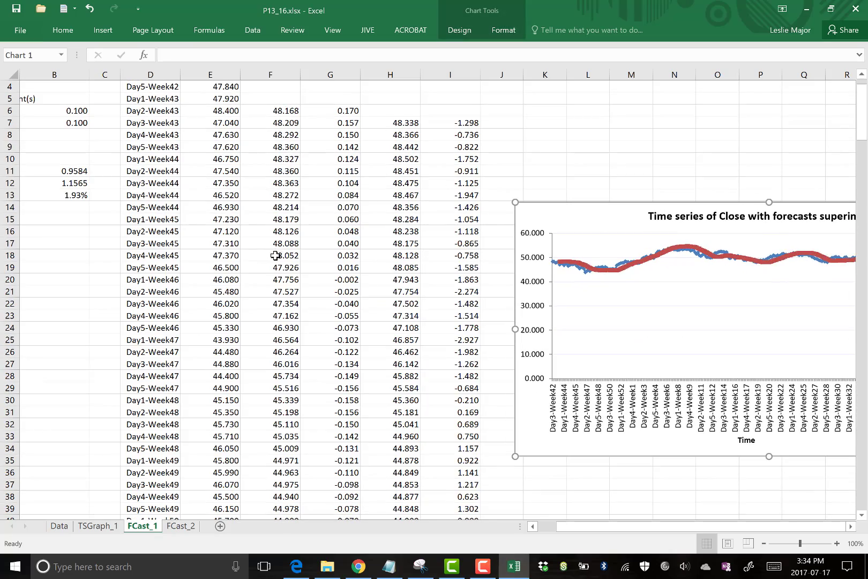
Examine the 20 future forecasts in H255:H274 at the end of the FCast_1 series.
scroll(275, 256, up, 1)
scroll(285, 239, down, 20)
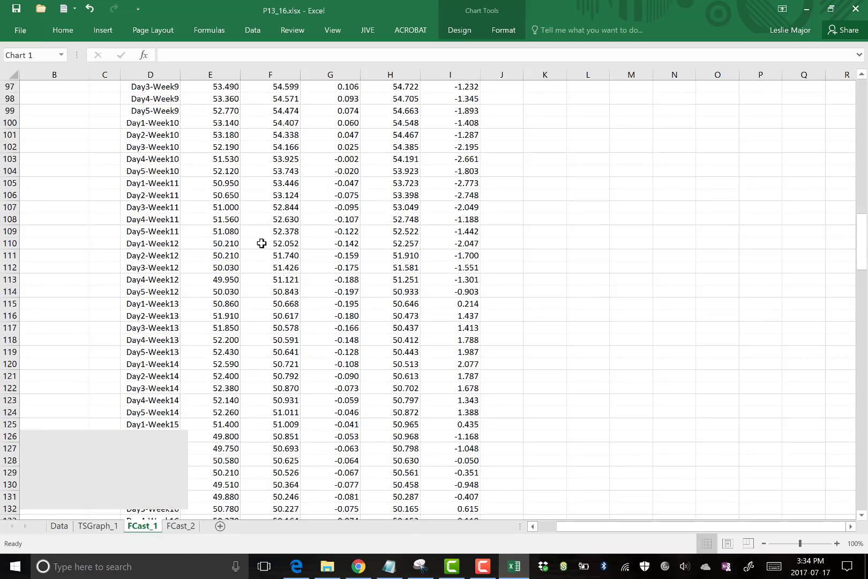
scroll(261, 244, down, 20)
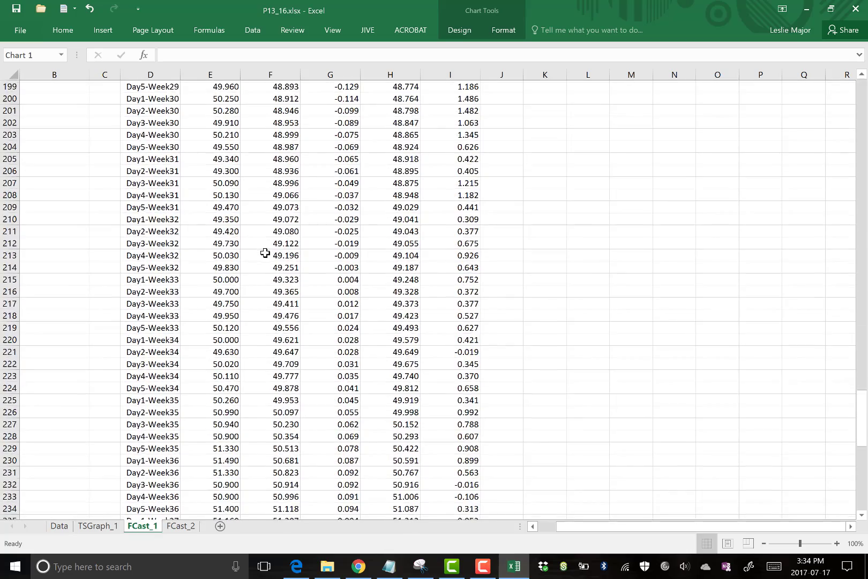
scroll(265, 253, down, 17)
click(263, 254)
scroll(263, 259, up, 2)
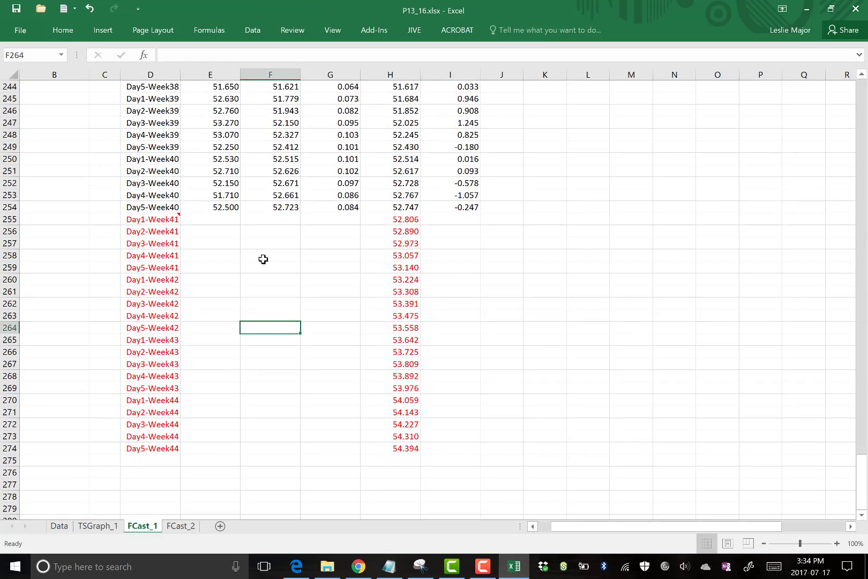
click(249, 220)
drag(400, 216, 401, 447)
click(498, 399)
Highlight roughly the last 50 observation rows on FCast_1, ending at Day5-Week40, to view the span a holdout period covers.
scroll(472, 377, up, 8)
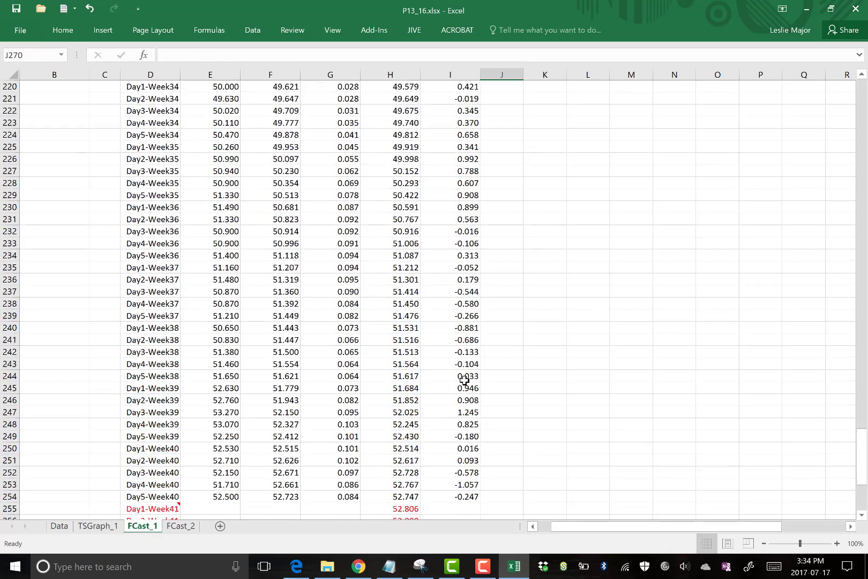
scroll(472, 428, up, 1)
scroll(473, 434, down, 1)
drag(156, 498, 355, 99)
scroll(362, 161, down, 4)
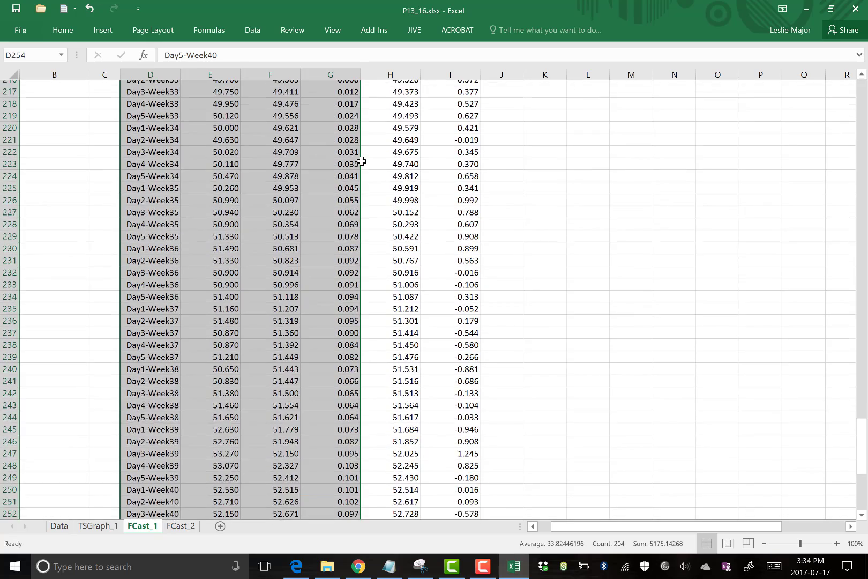
scroll(363, 161, down, 8)
scroll(368, 226, up, 2)
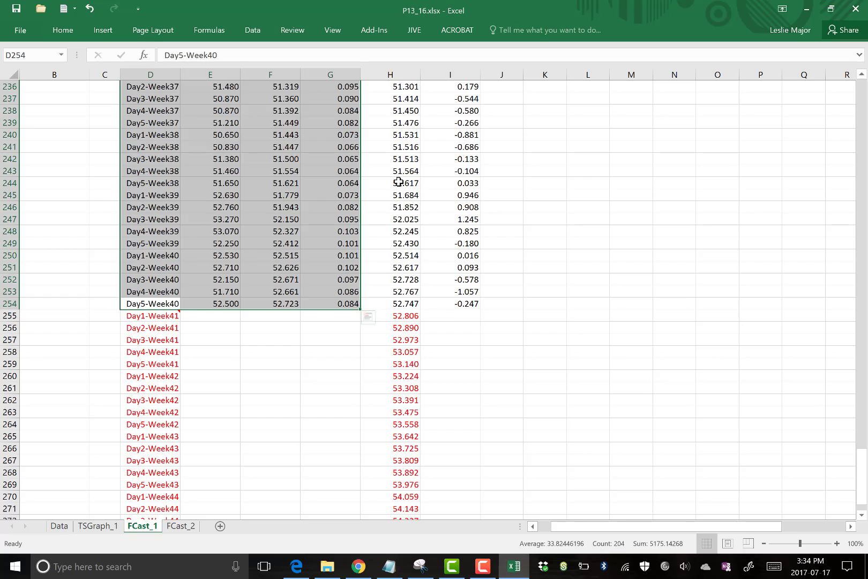
click(587, 147)
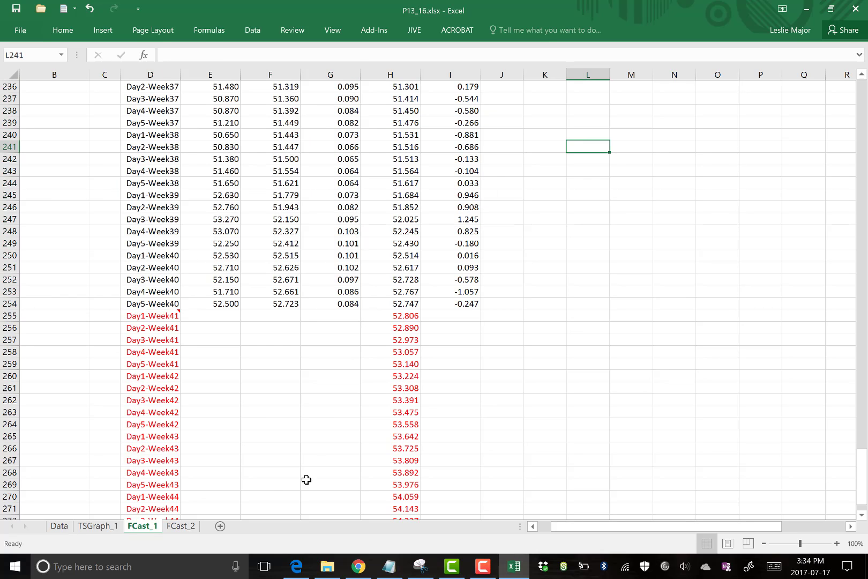
Return to the Data sheet and check the holdout requirement in part d of problem 44 in the textbook PDF.
click(63, 526)
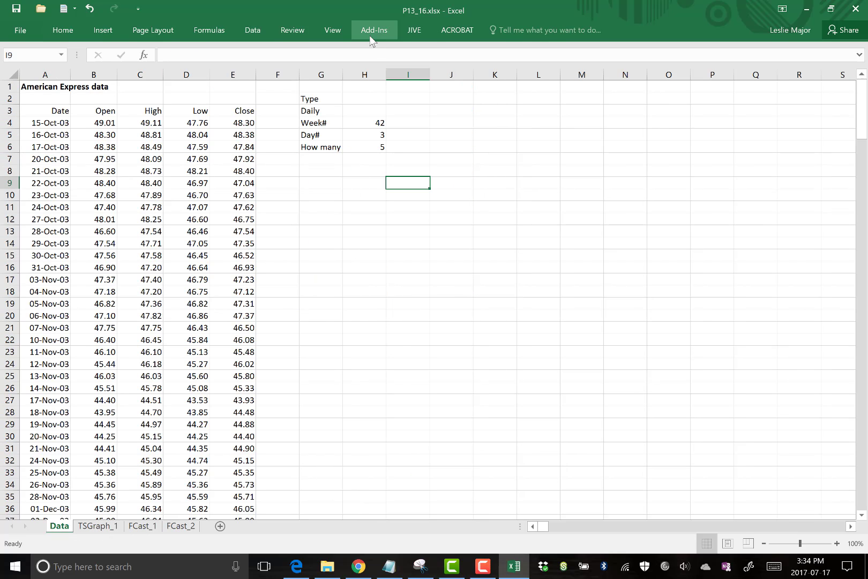
click(289, 570)
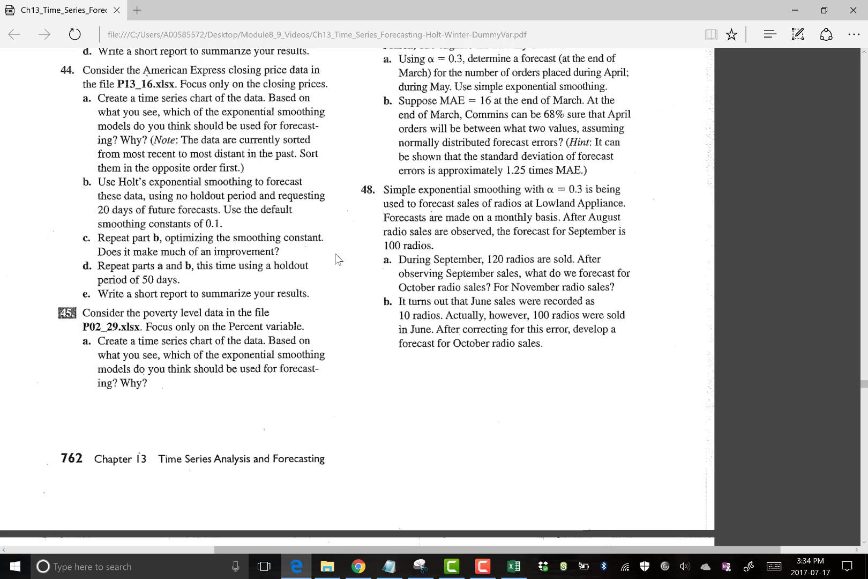
click(503, 569)
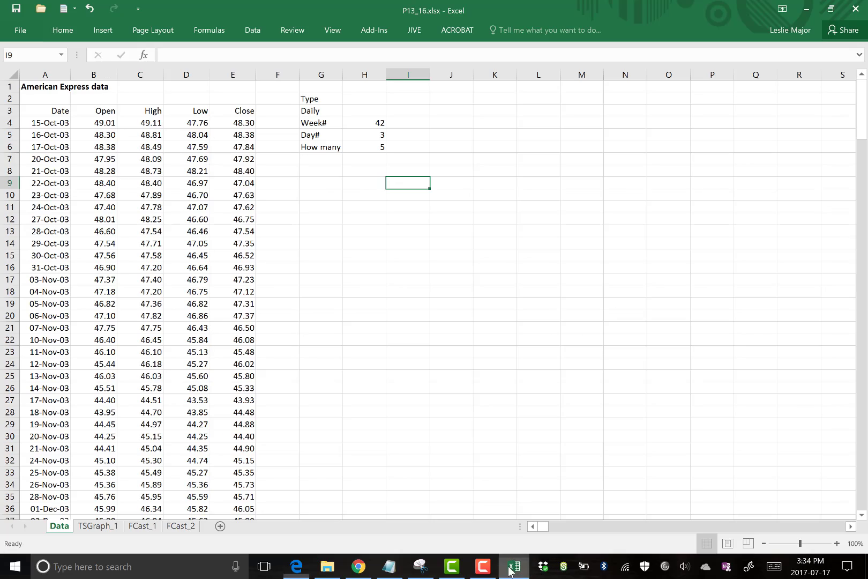
Start StatPro's forecasting procedure with data range A3:E256 and Close as the time series variable.
click(374, 30)
click(33, 50)
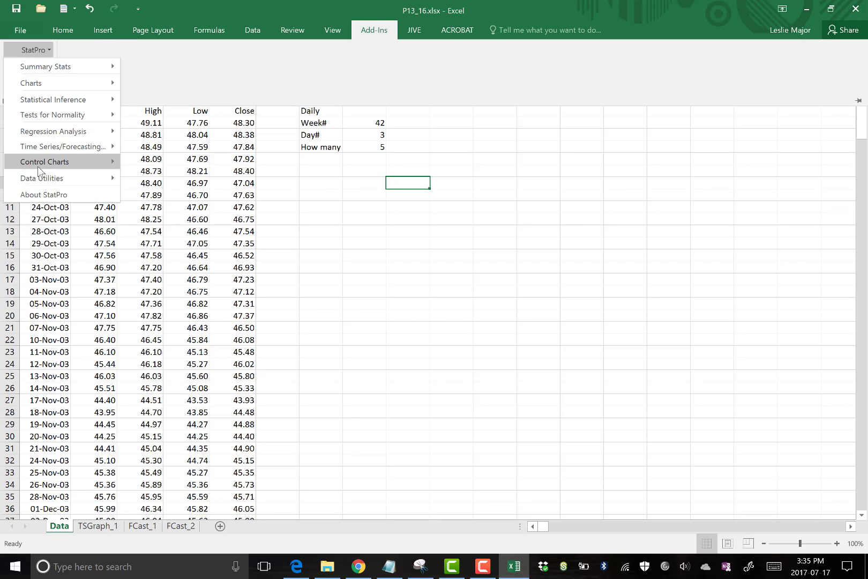
click(171, 193)
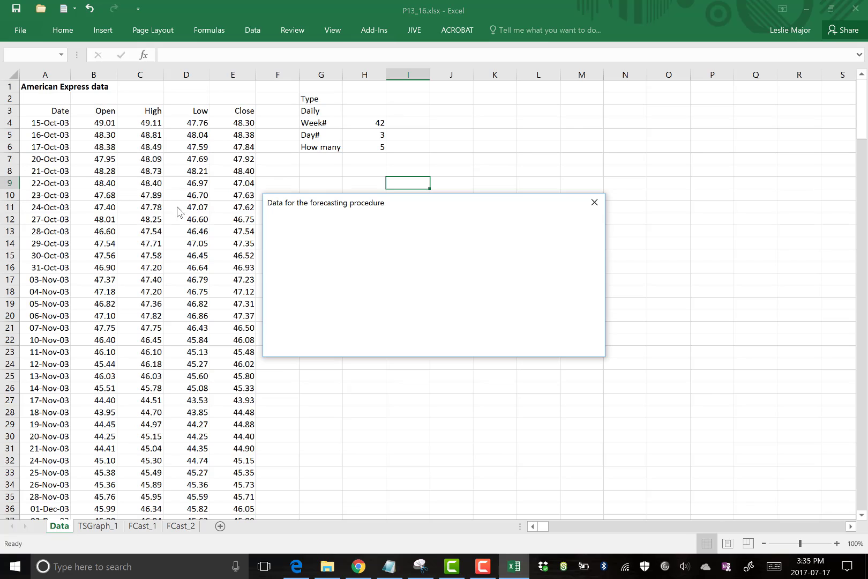
click(437, 279)
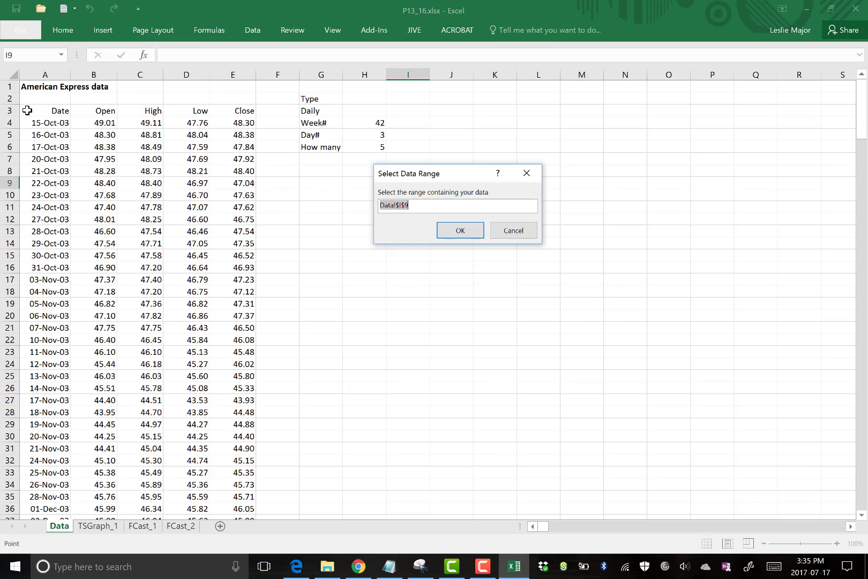
drag(27, 110, 228, 494)
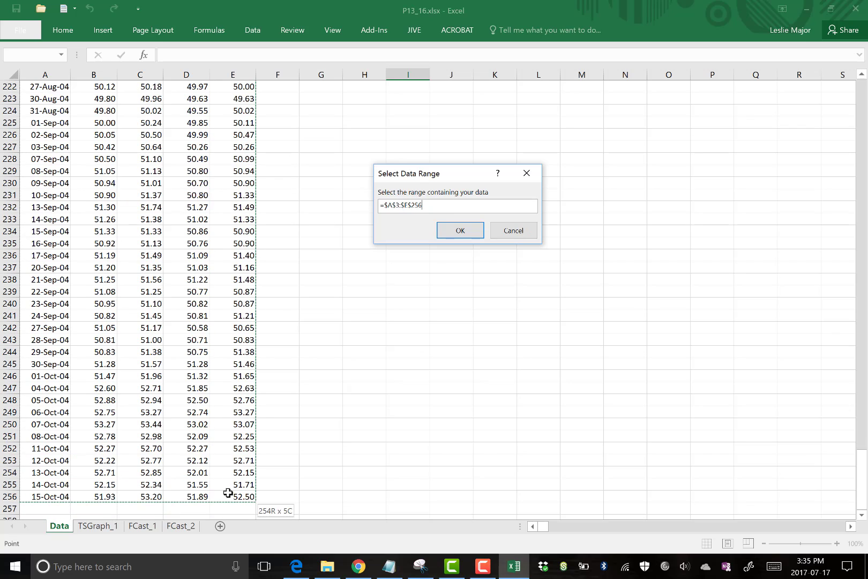
click(458, 234)
click(569, 230)
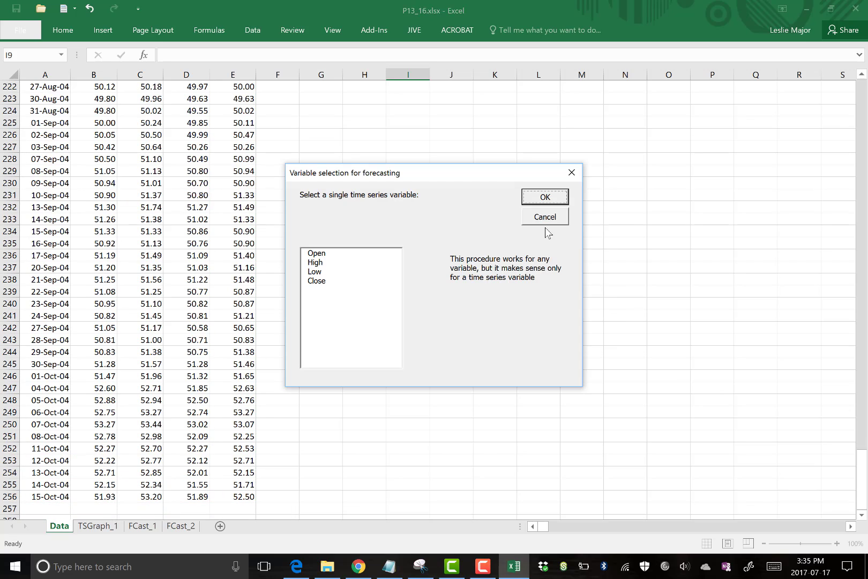
click(323, 281)
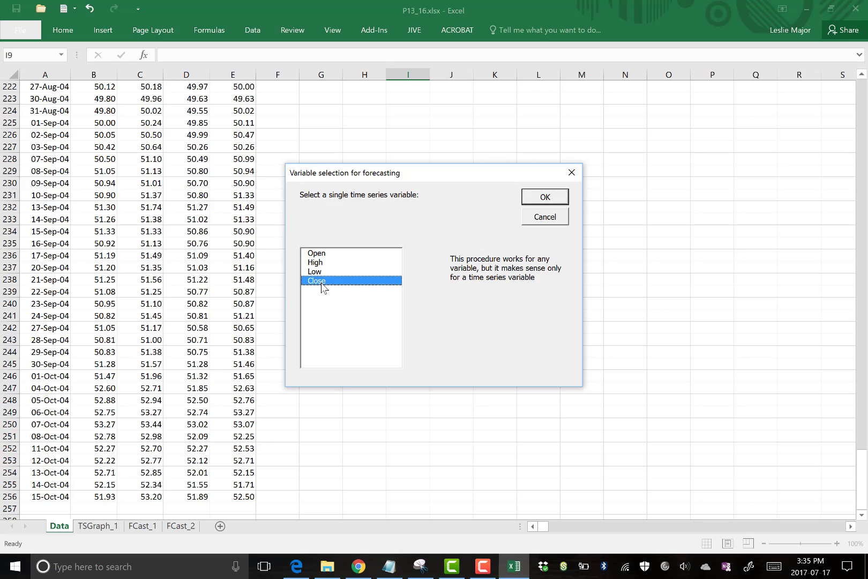
click(562, 198)
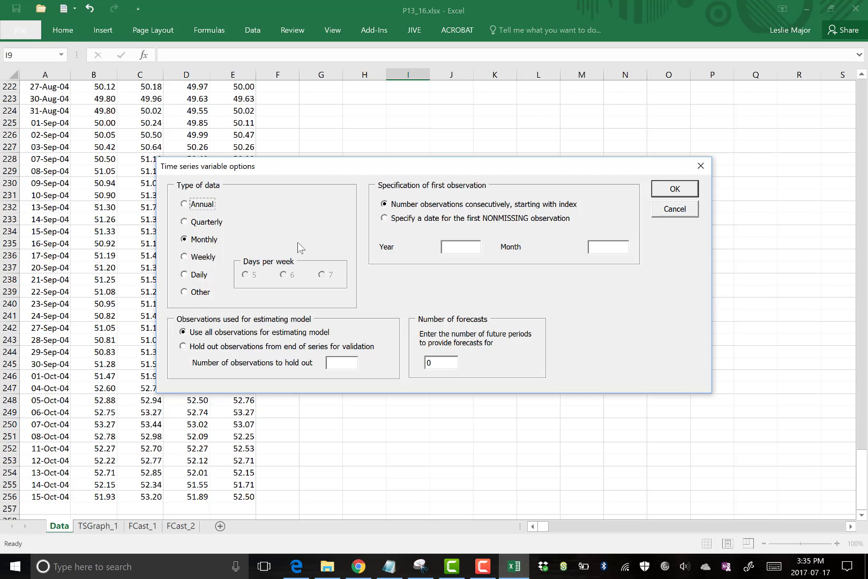
Set Daily data with 5 days per week, first observation at week 42, day 3, 20 forecasts, and hold out 50 observations for validation.
click(195, 275)
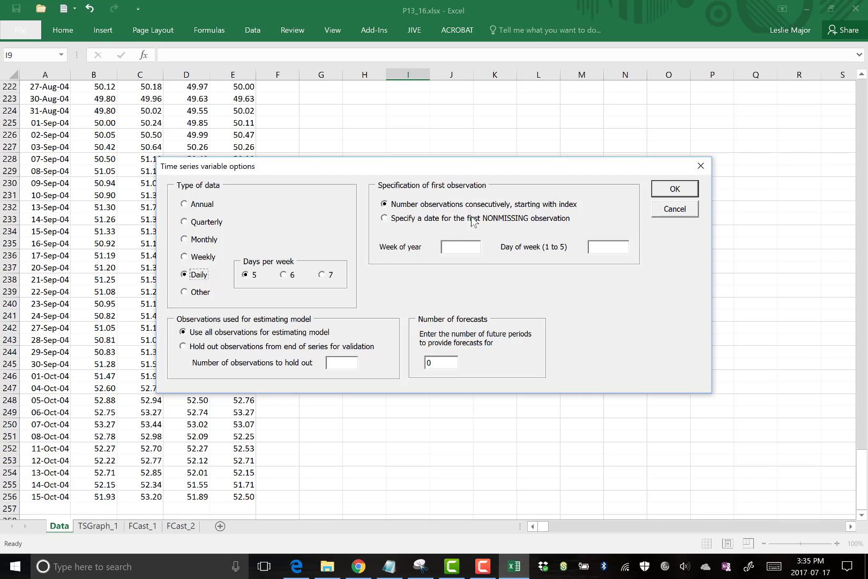
click(416, 220)
click(470, 248)
key(BackSpace)
click(293, 363)
click(268, 347)
click(306, 568)
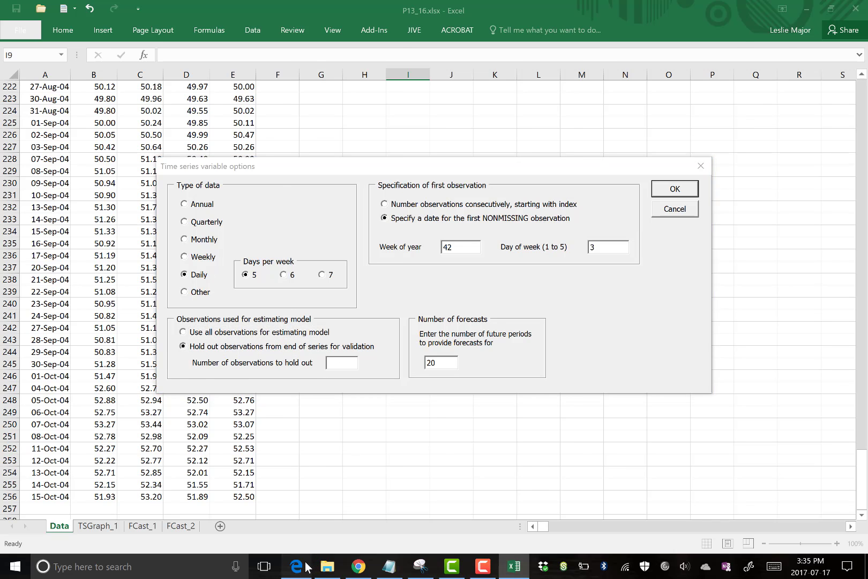
click(307, 568)
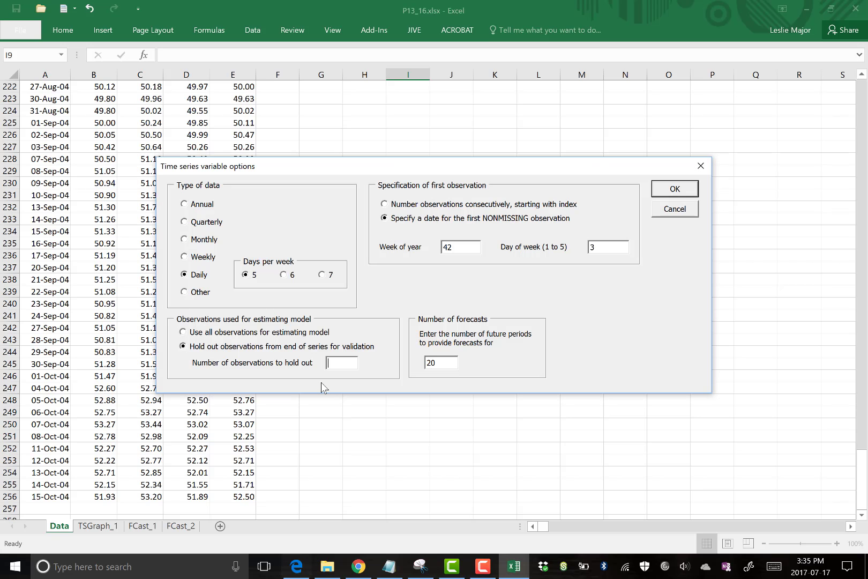
click(677, 188)
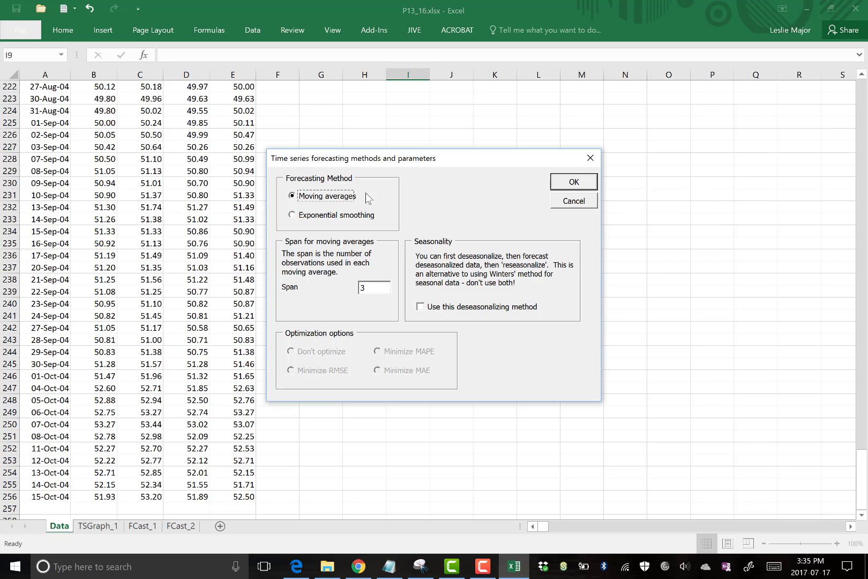
Run Holt's exponential smoothing with level and trend constants of 0.1 and no optimization, charting the series with forecasts superimposed.
click(341, 216)
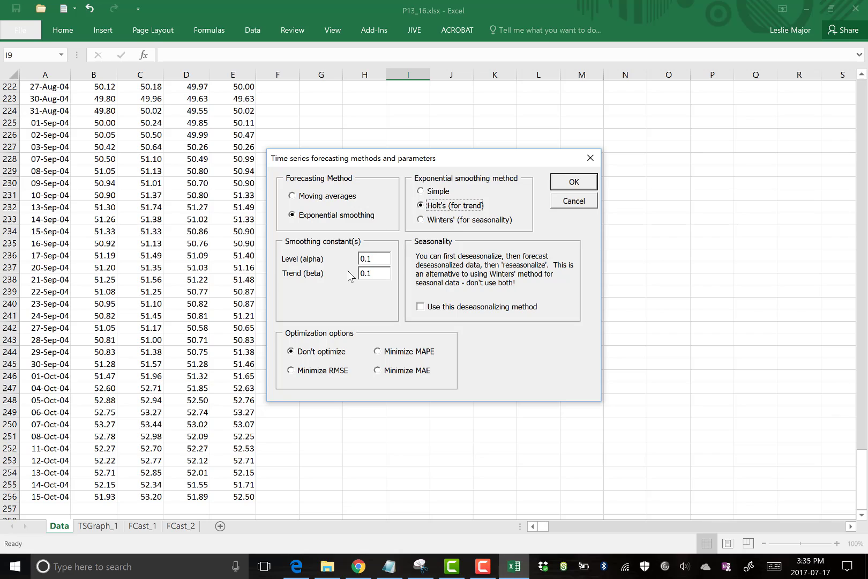
click(567, 183)
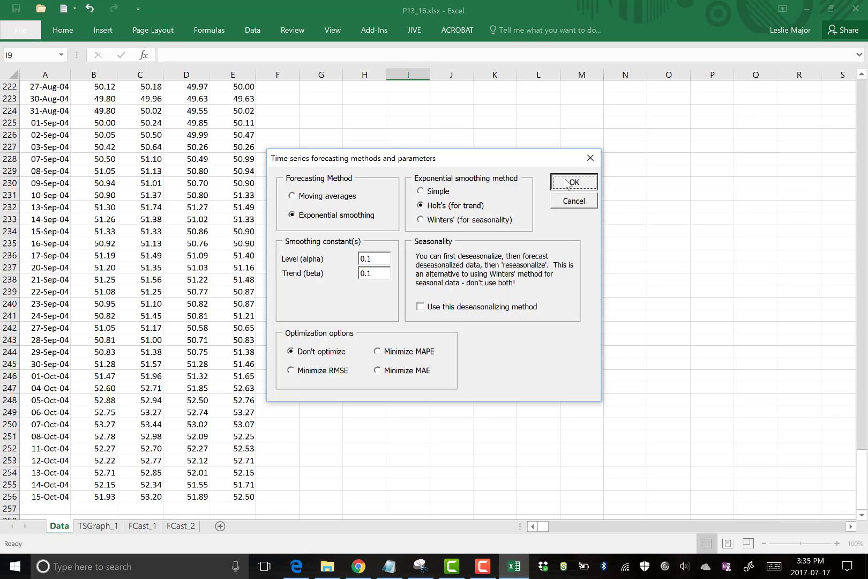
click(535, 239)
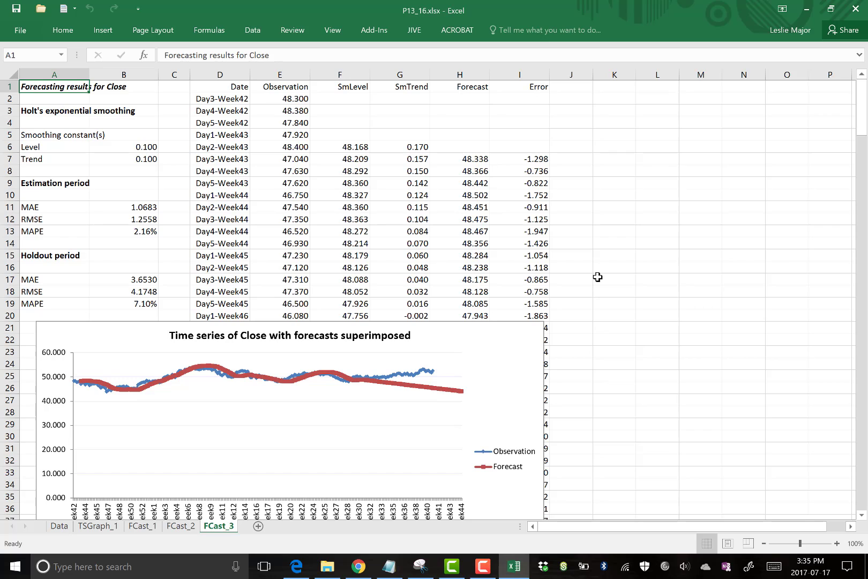
Examine the estimation and holdout error measures and the chart on FCast_3, and reread part d in the textbook PDF.
scroll(597, 276, down, 2)
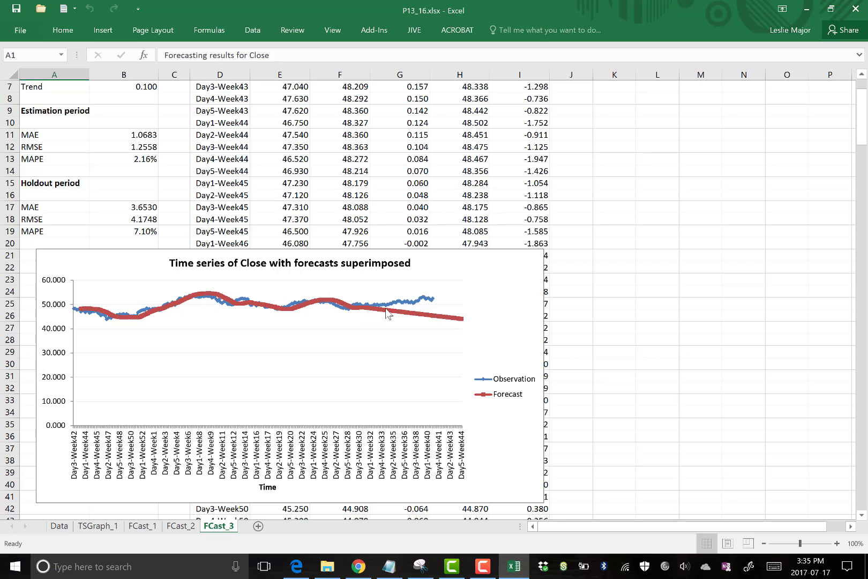
click(680, 281)
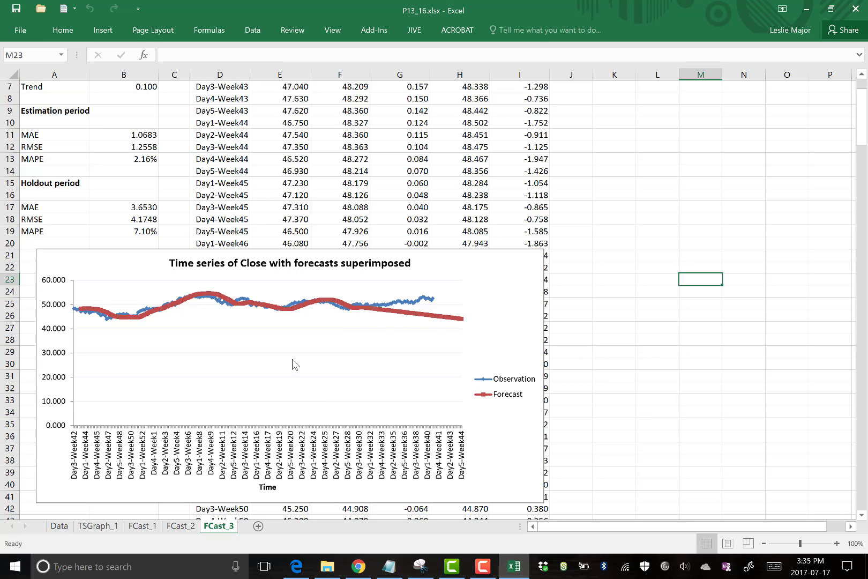
click(305, 572)
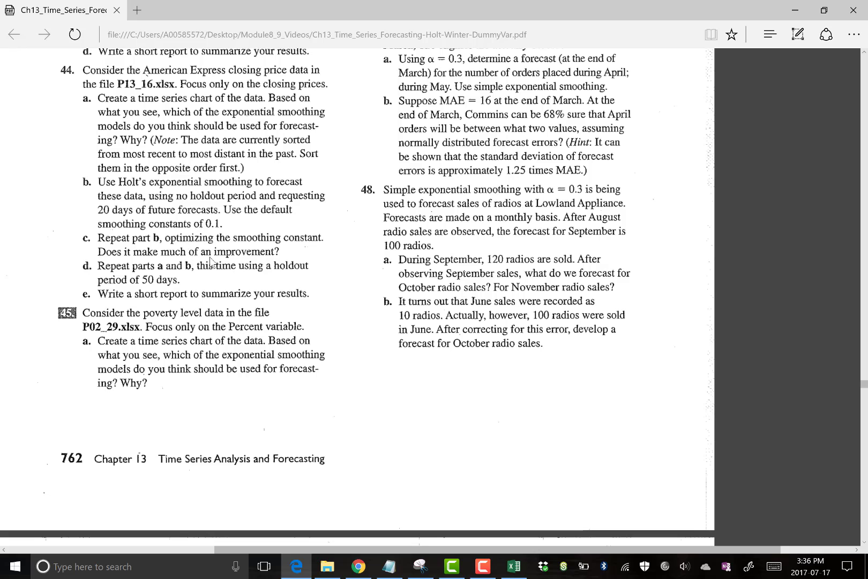
click(513, 566)
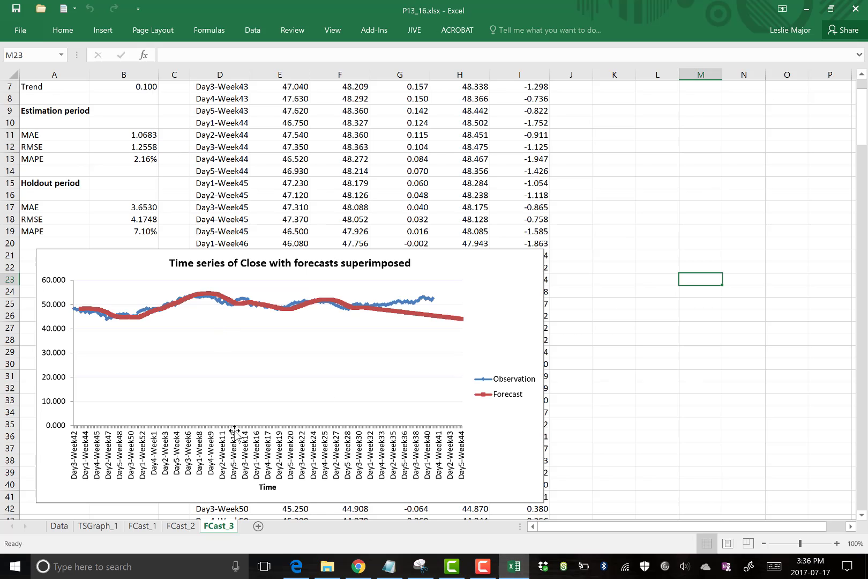
From the Data sheet, start StatPro's forecasting procedure on range A3:E256 with Close as the time series variable.
click(69, 524)
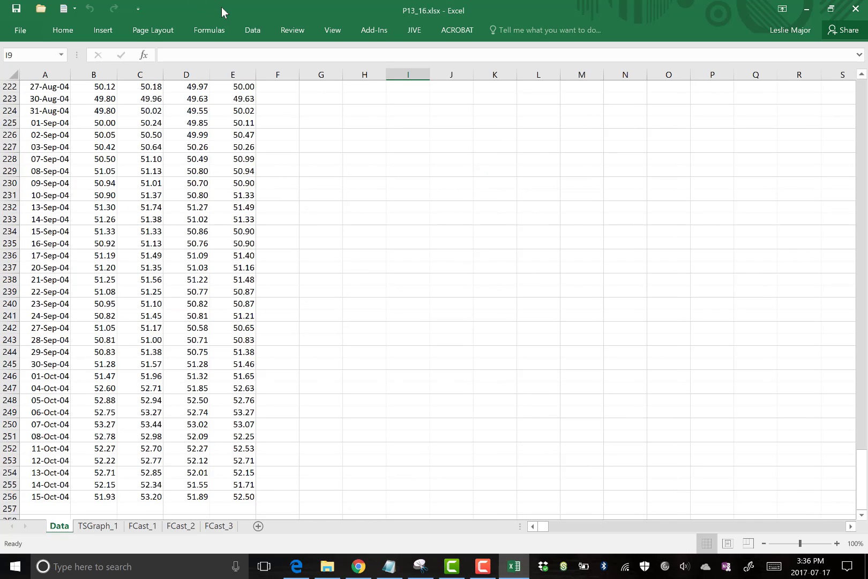
click(375, 32)
click(37, 47)
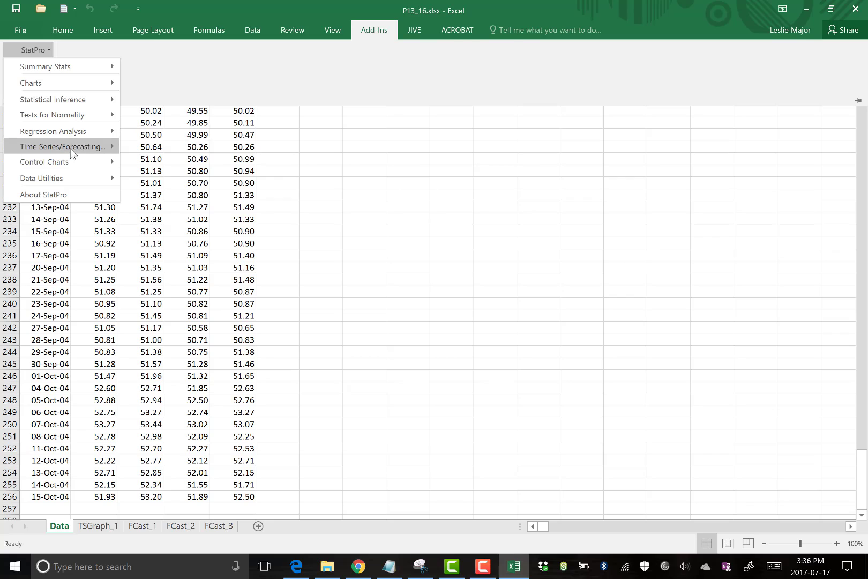
mouse_move(75, 147)
click(152, 192)
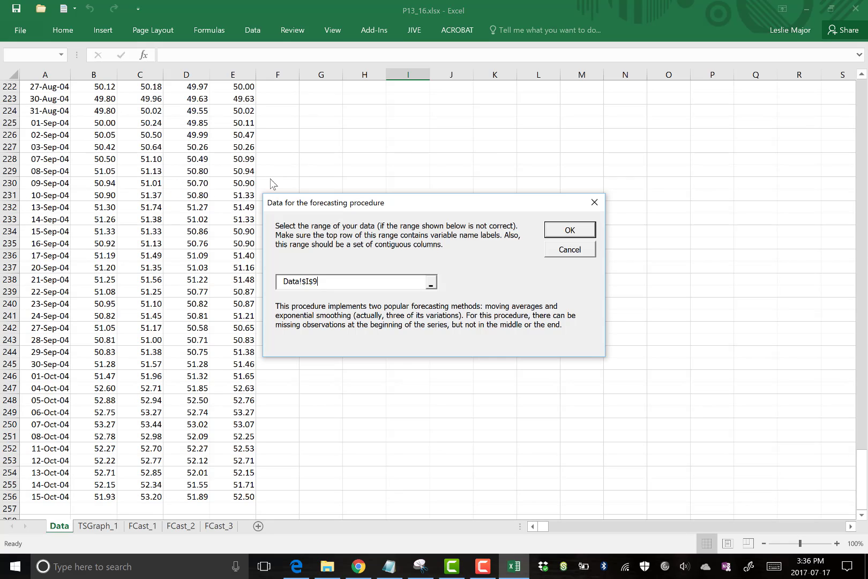
click(430, 283)
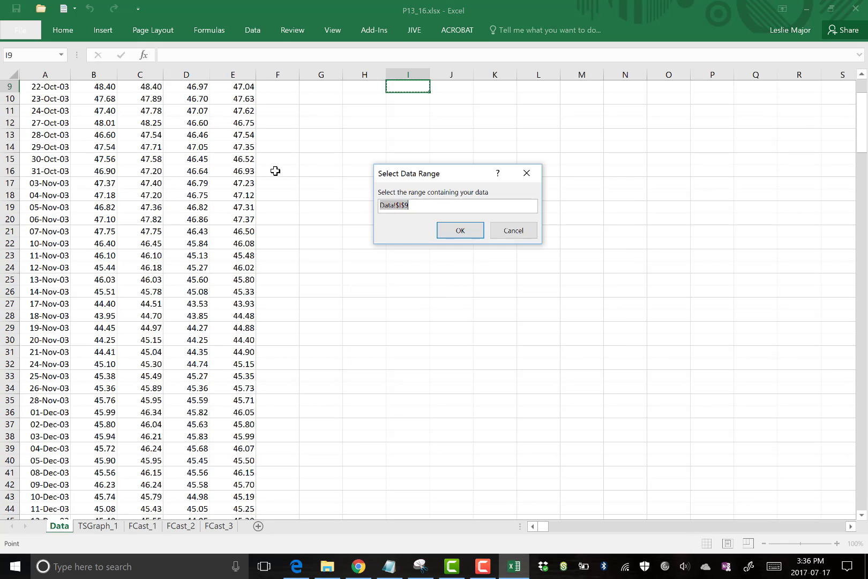
scroll(241, 161, up, 3)
click(42, 108)
drag(42, 108, 231, 496)
click(481, 229)
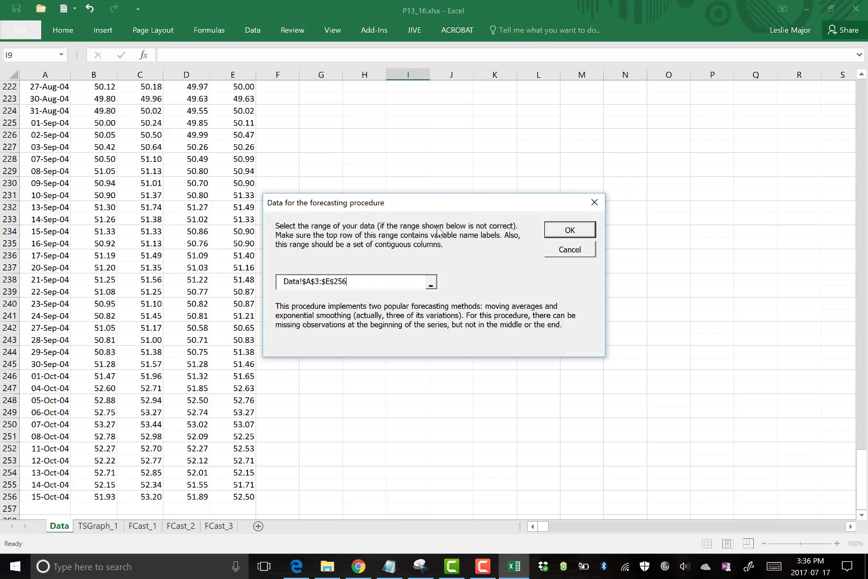
click(562, 231)
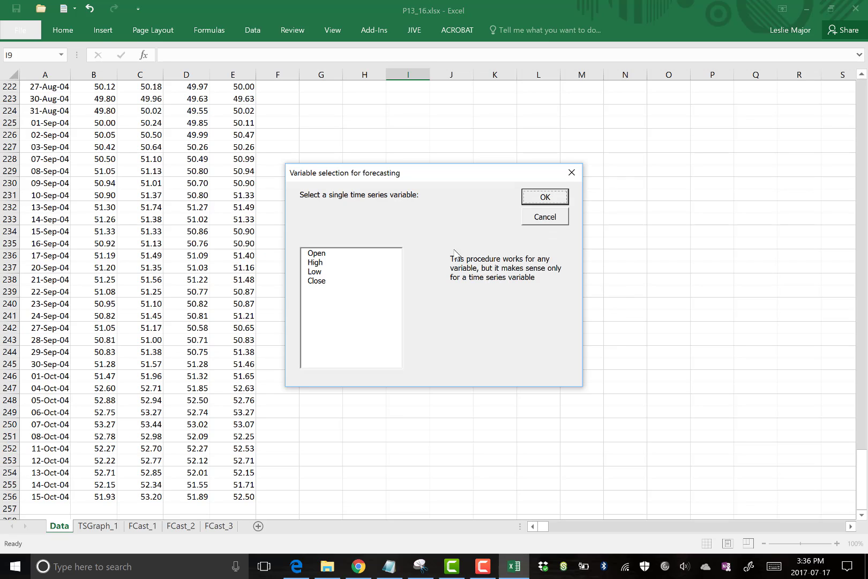
click(317, 282)
click(533, 198)
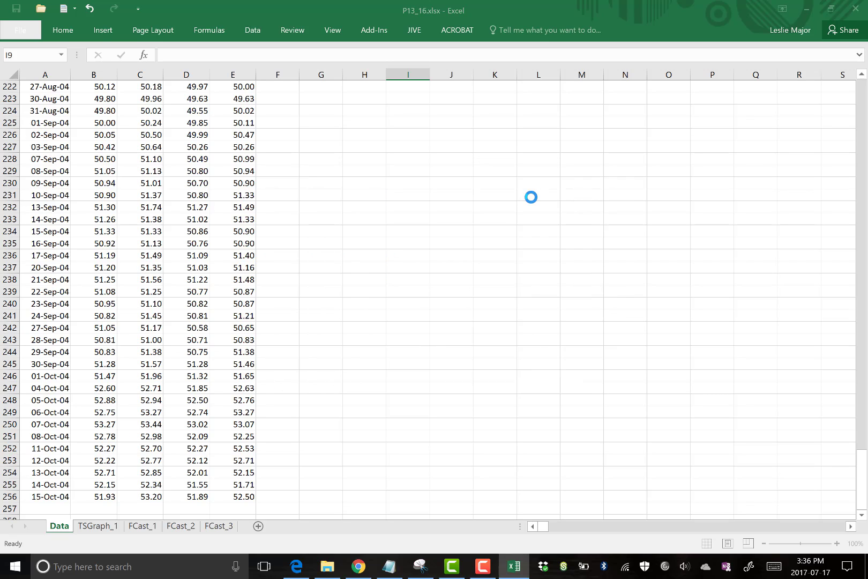
Specify Daily data with 5 days per week starting at week 42, day 3, a 50-observation holdout and 20 forecasts.
click(196, 276)
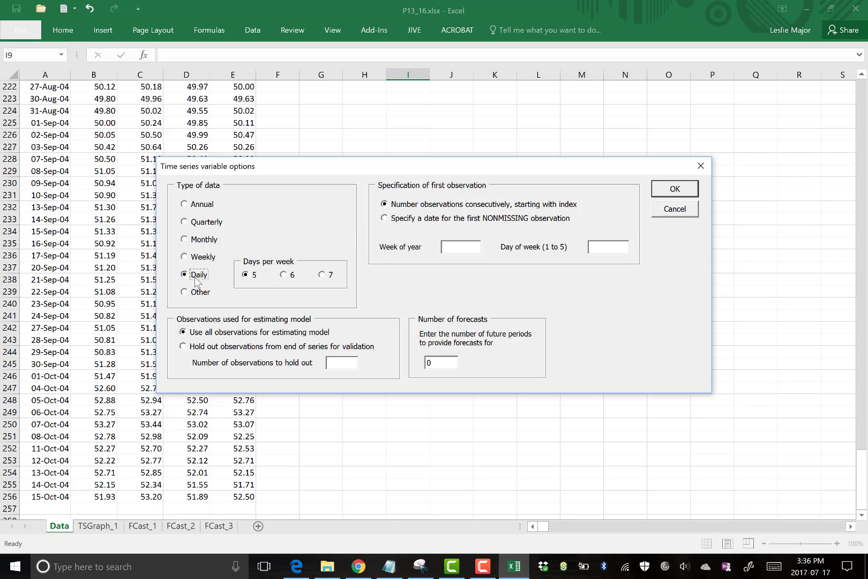
click(435, 218)
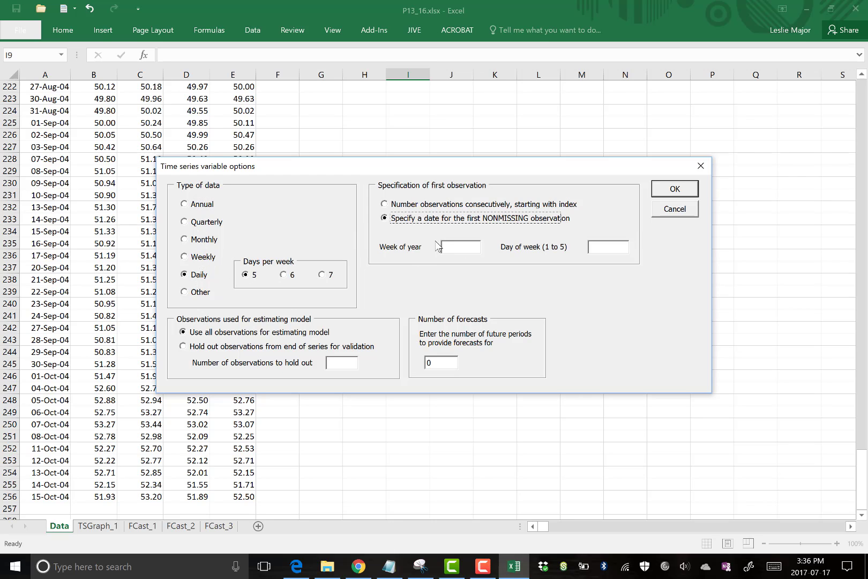
click(469, 247)
text(42)
text(3)
click(244, 347)
click(337, 364)
text(50)
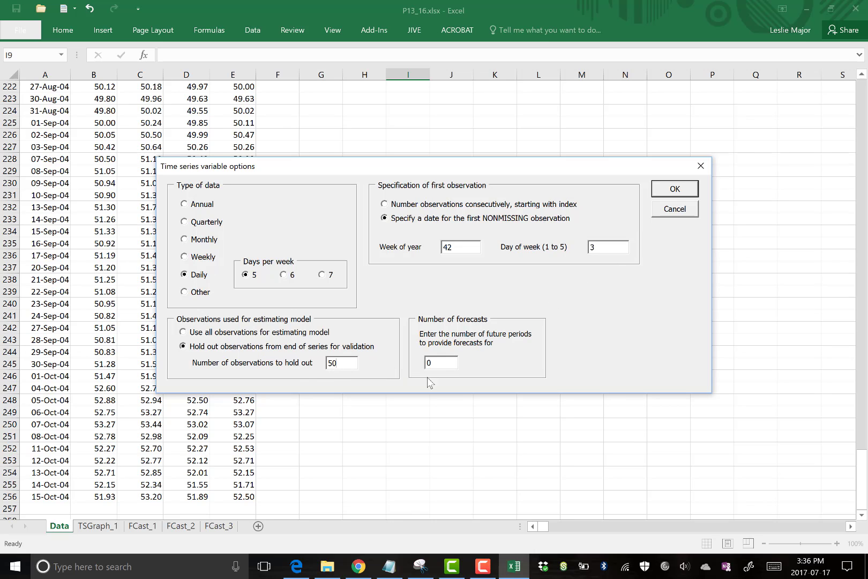
key(BackSpace)
text(20)
click(663, 191)
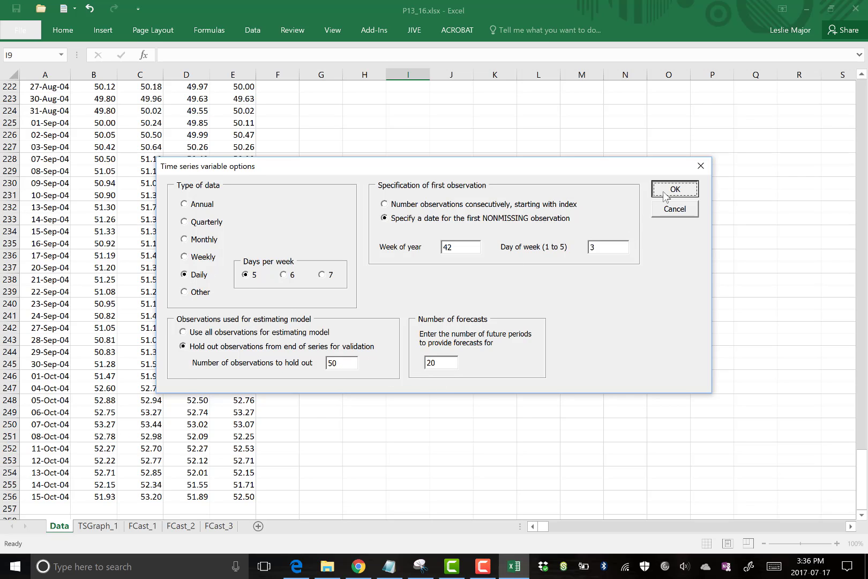
Run Holt's exponential smoothing with the constants optimized to minimize RMSE, charting Close with forecasts superimposed.
click(312, 215)
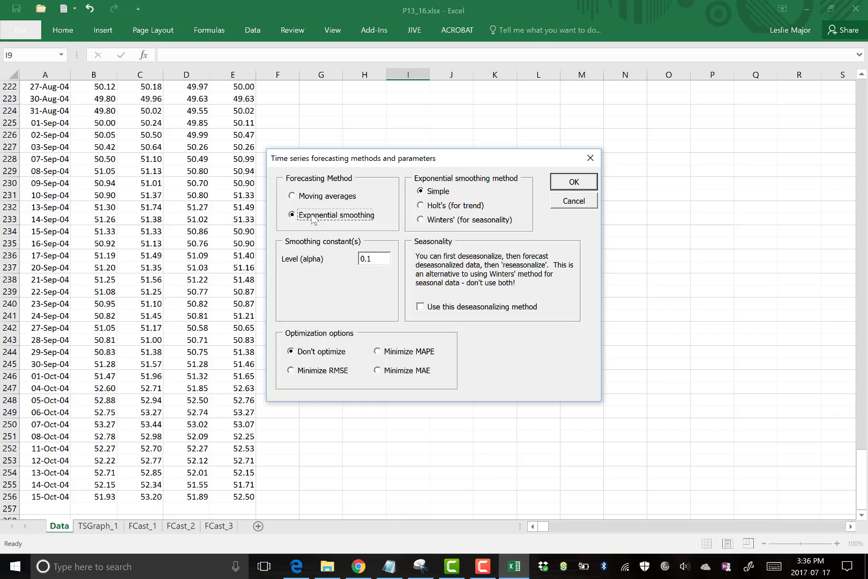
click(435, 205)
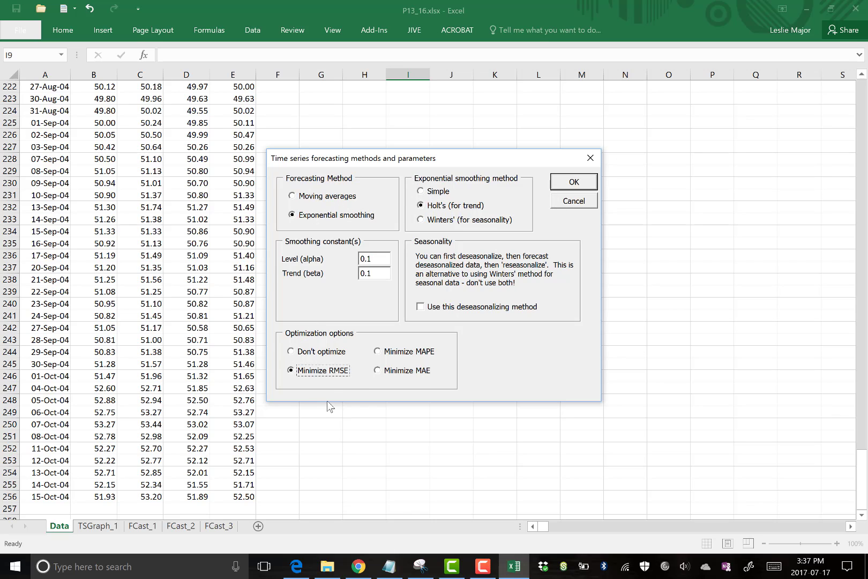
click(571, 185)
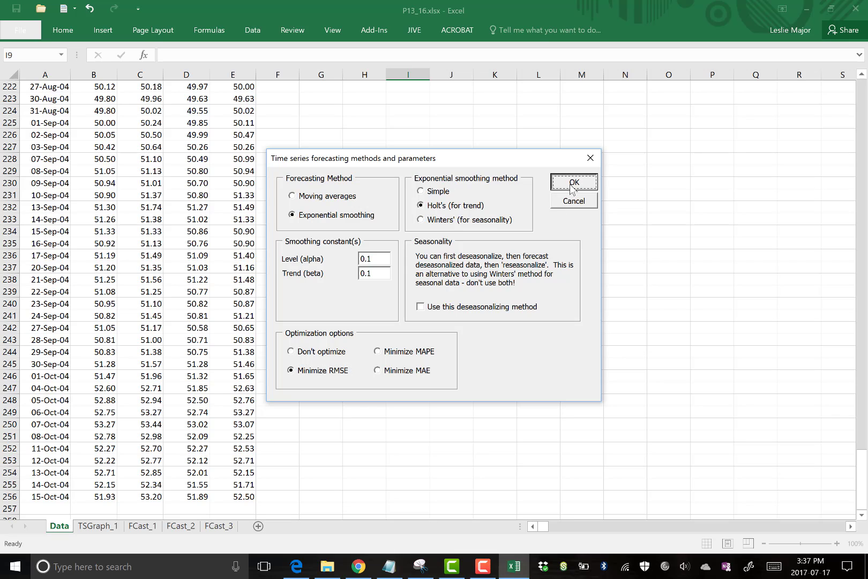
click(535, 238)
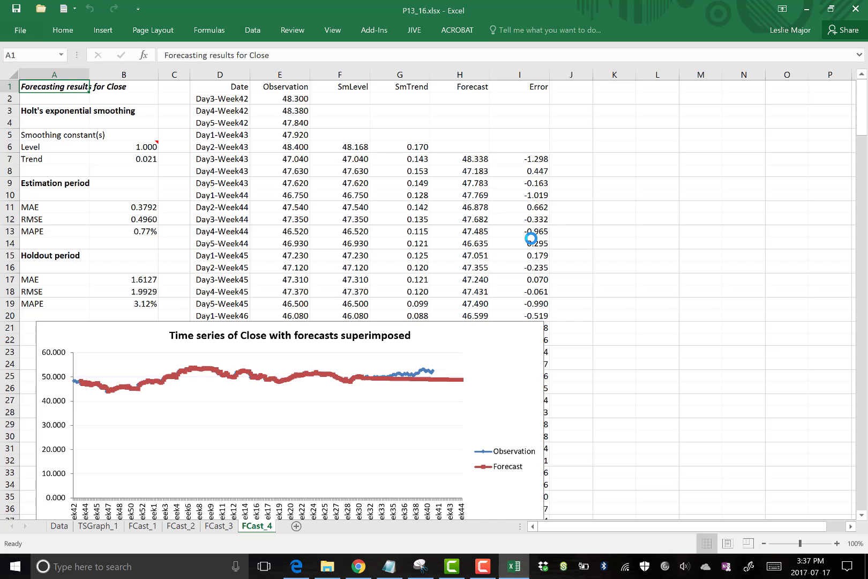
Compare the error measures and charts on FCast_4, FCast_3 and FCast_2, and read part e of problem 44 in the textbook PDF.
scroll(632, 283, down, 2)
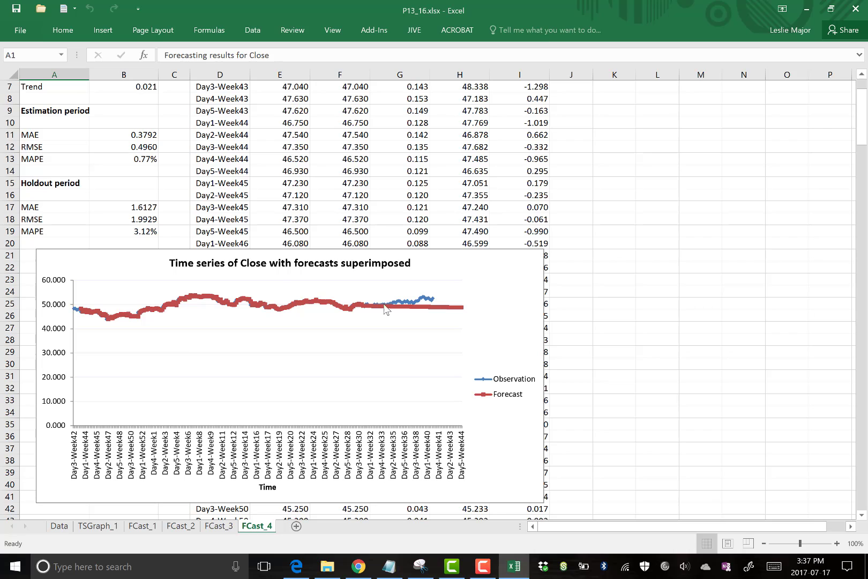
click(221, 526)
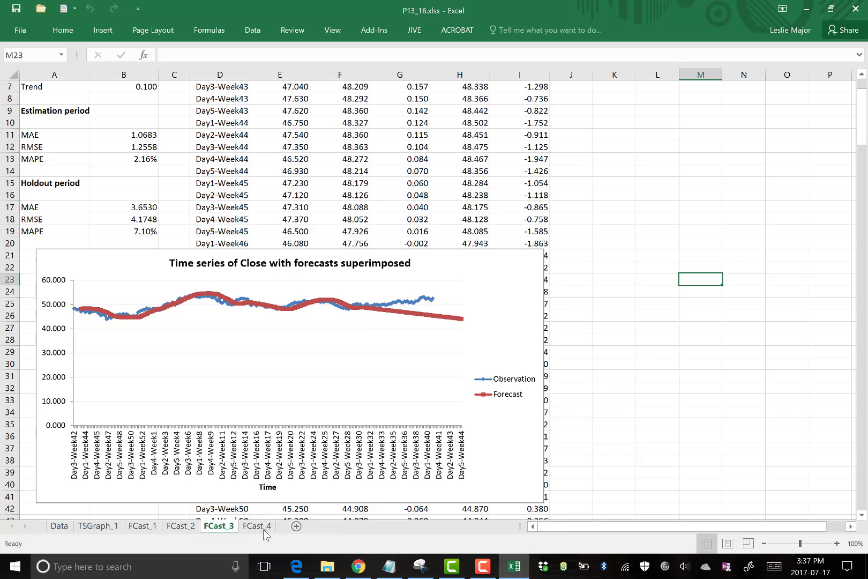
click(257, 526)
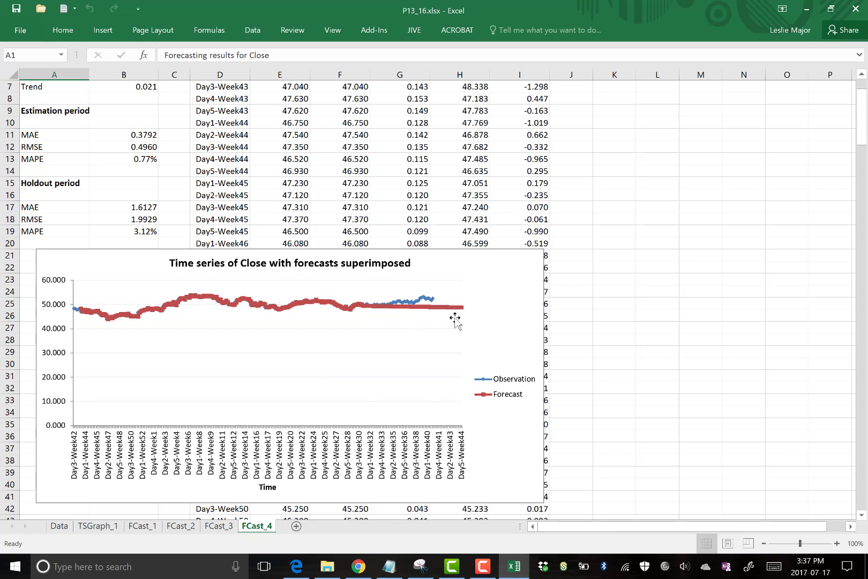
click(219, 526)
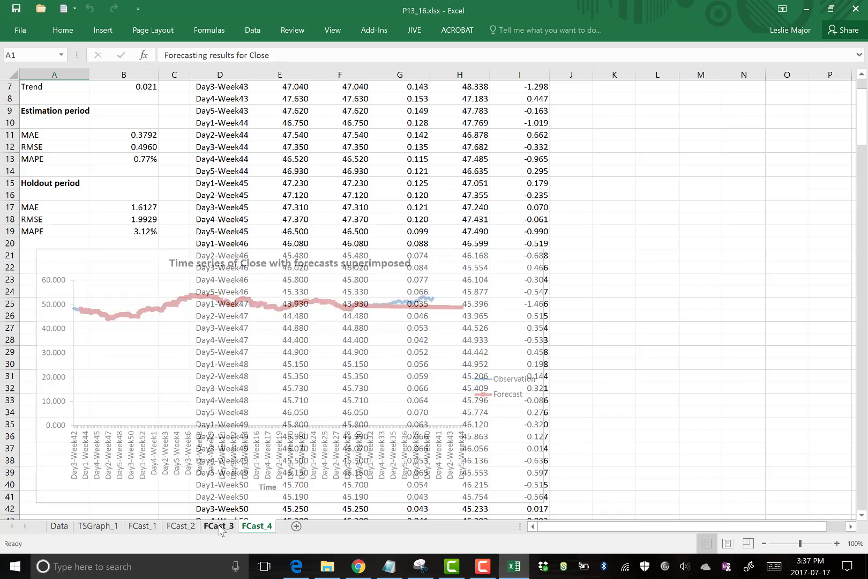
click(174, 528)
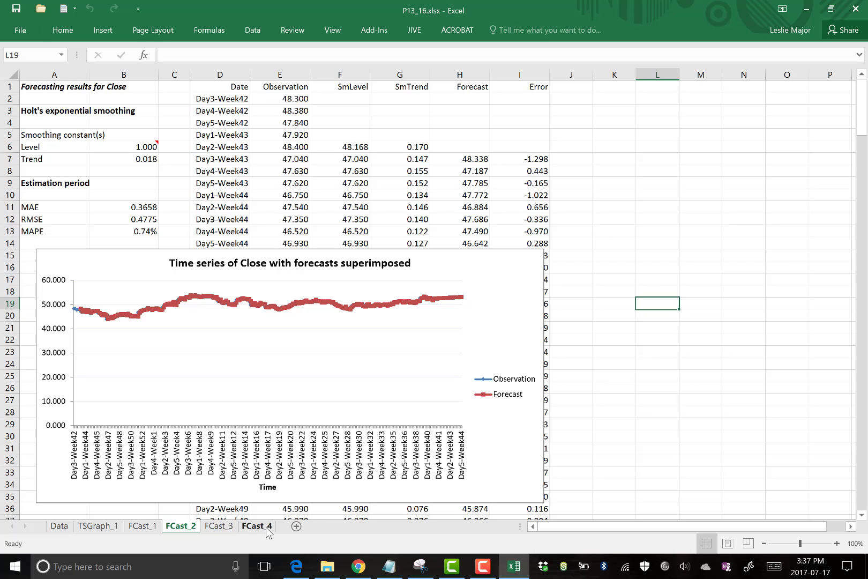
click(571, 375)
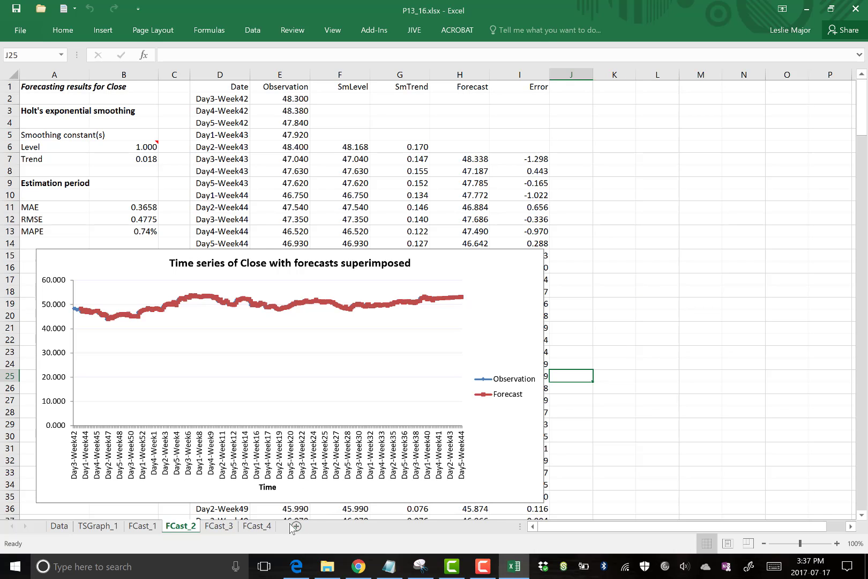
click(297, 566)
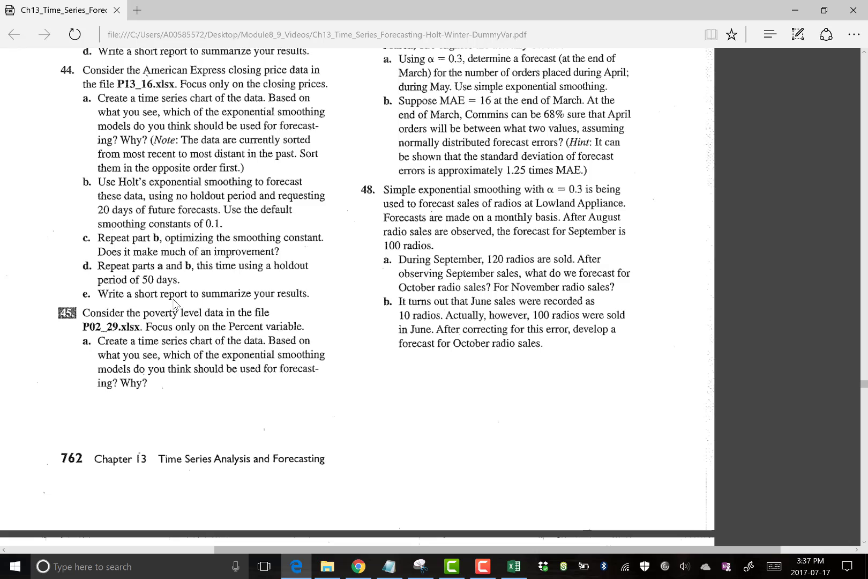
click(513, 567)
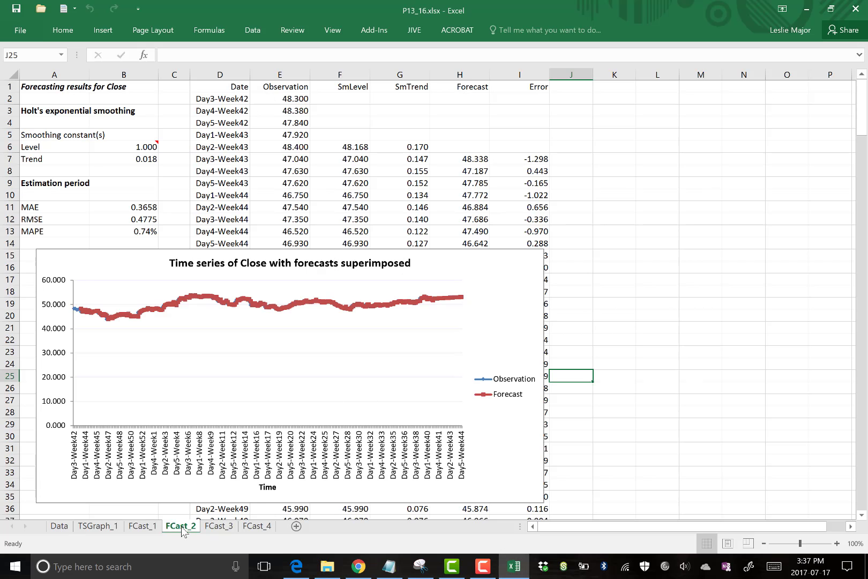
click(607, 135)
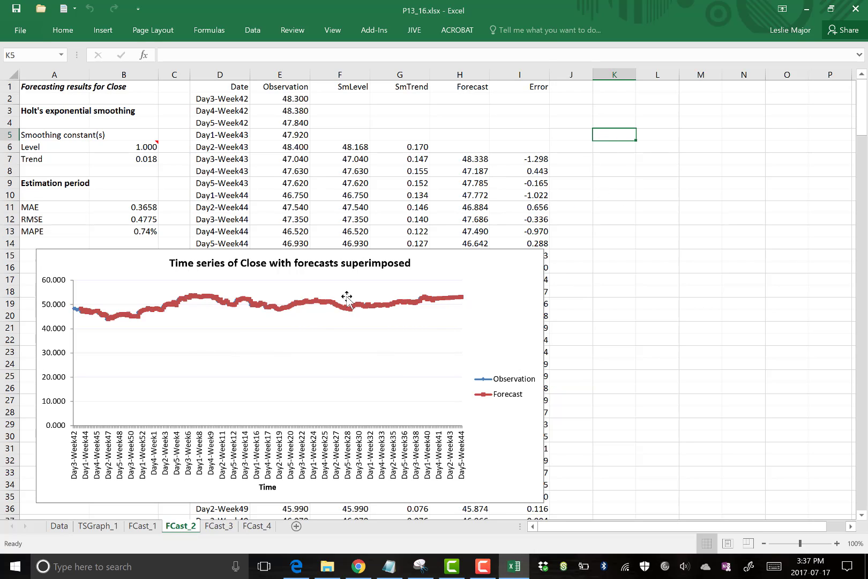
Add a new worksheet named Report and place it after FCast_4.
click(296, 525)
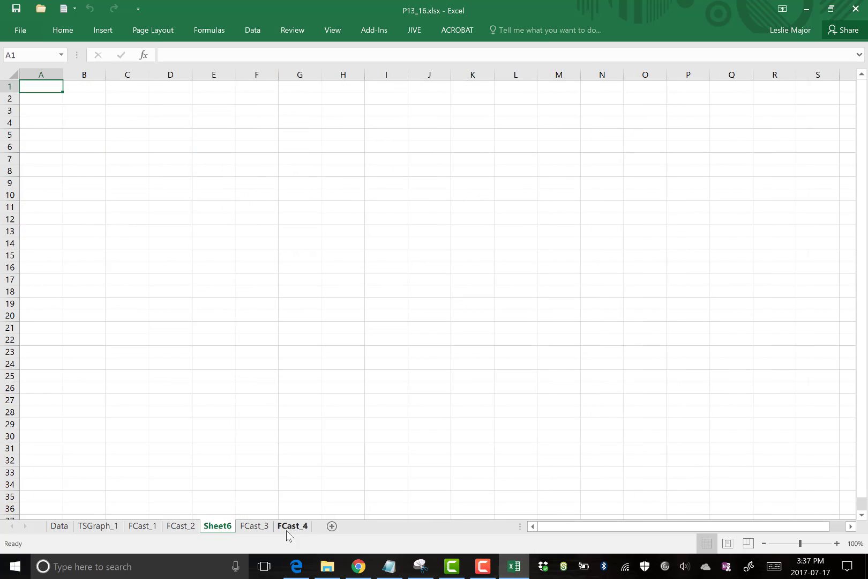
right_click(231, 528)
click(255, 409)
text(Report)
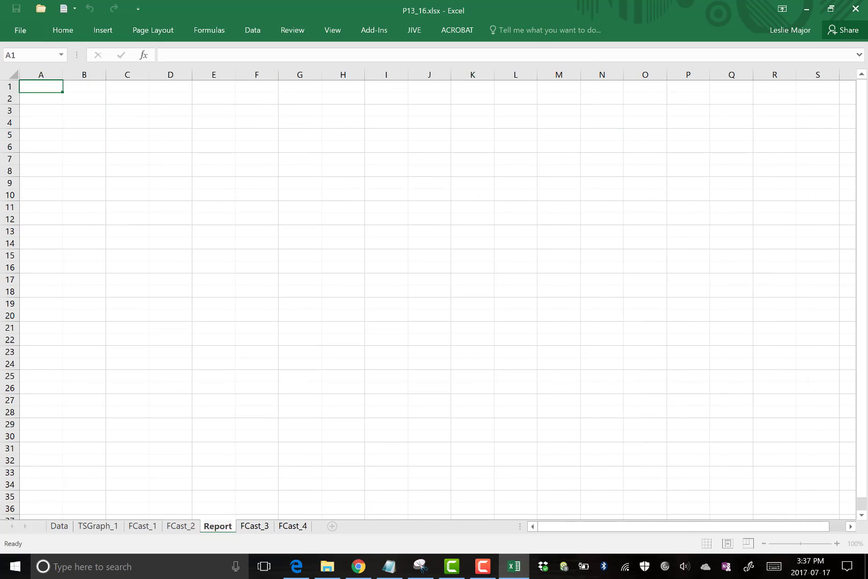
click(225, 483)
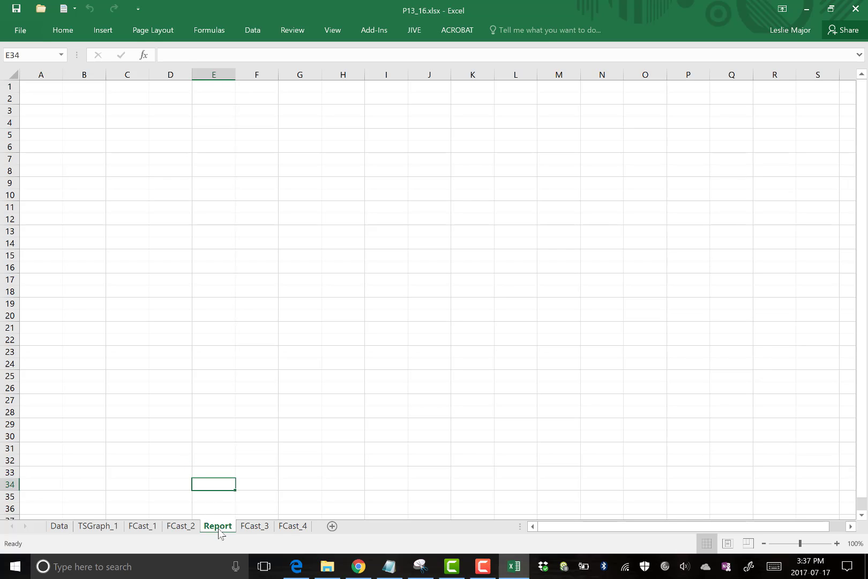
drag(219, 530, 319, 527)
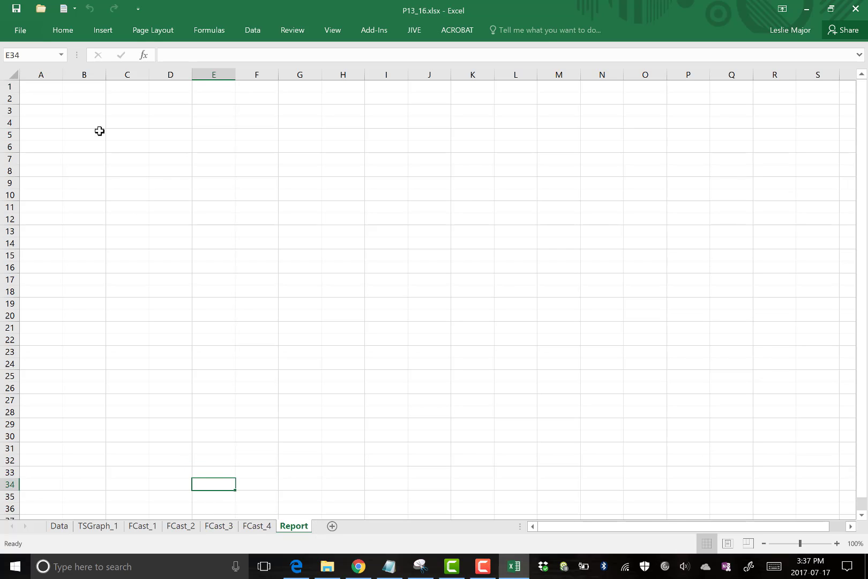
Enter "The best forecasting method was use Holt's method with NO holdout period" in cell A2 of the Report sheet.
click(52, 95)
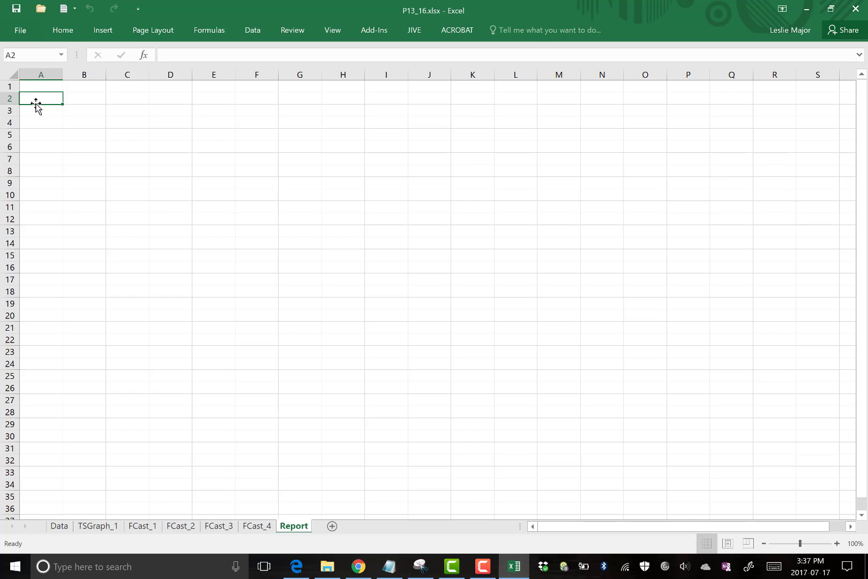
text(The best forecsating)
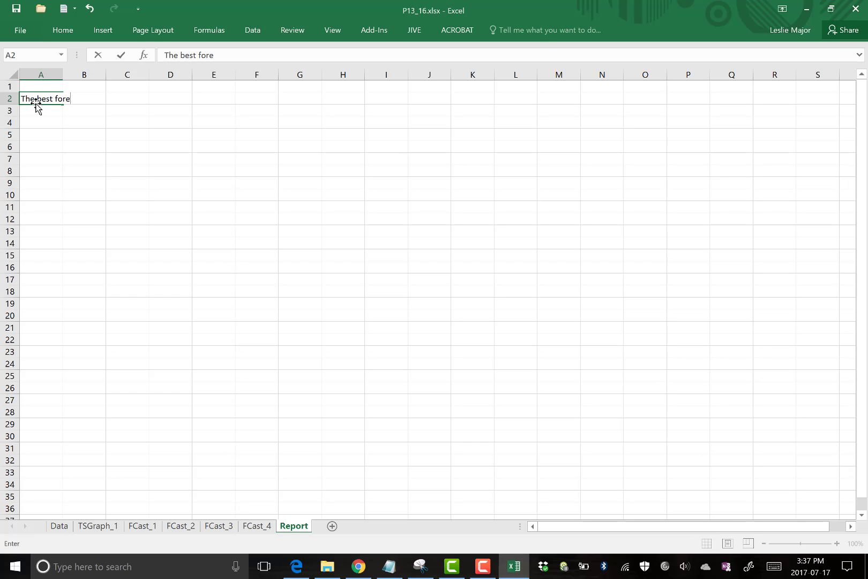
key(BackSpace)
key(BackSpace)
text(asting method)
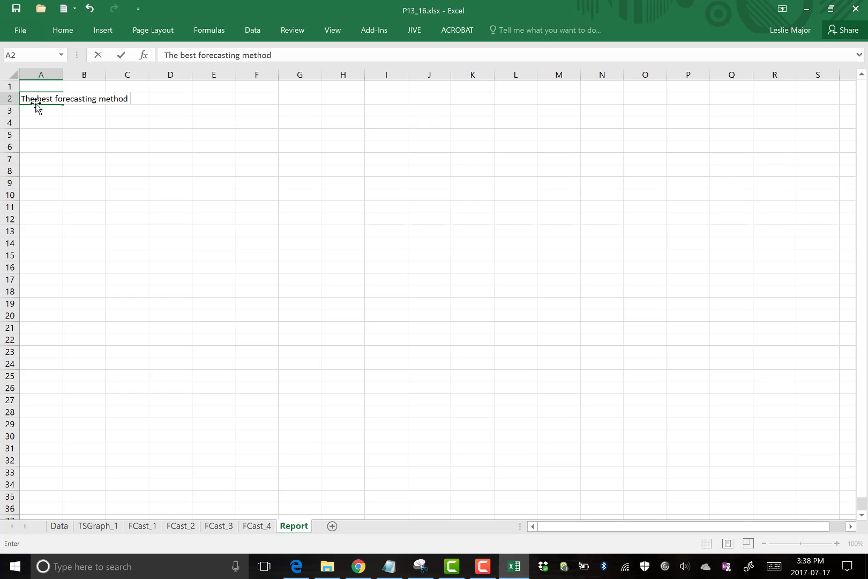
text( was)
text(use Holt's medhod with NO)
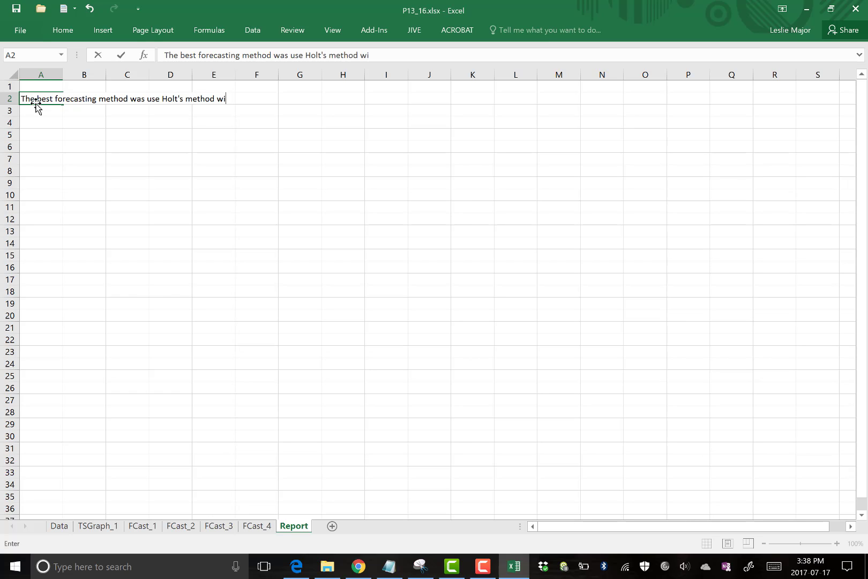
text( holdout p)
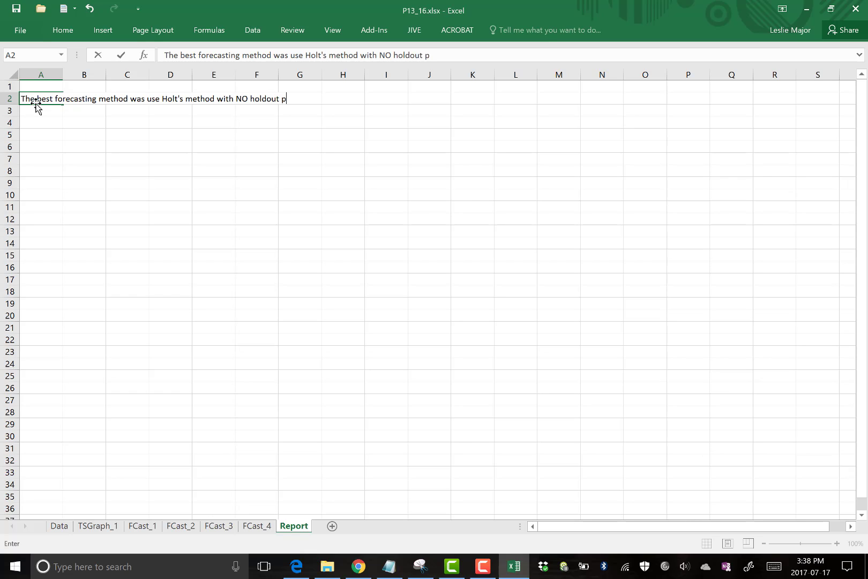
text(eriod)
key(Return)
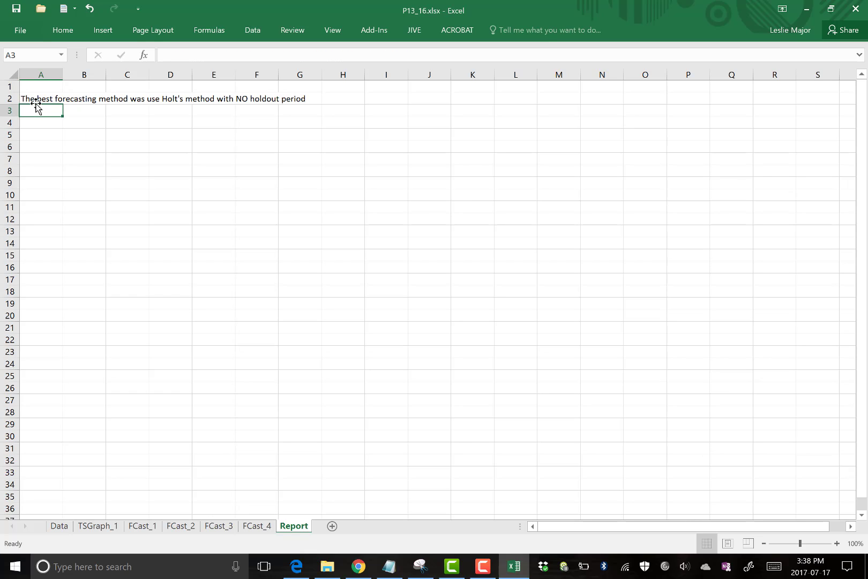
Continue the report in cell A3 with "and optimize the alpha and beta.".
text(and optimi)
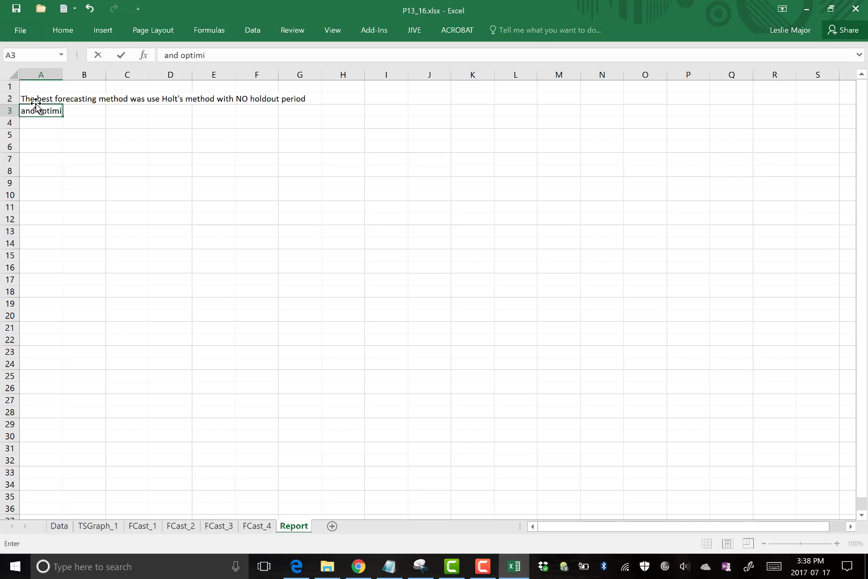
text(ze the alpha and beta.)
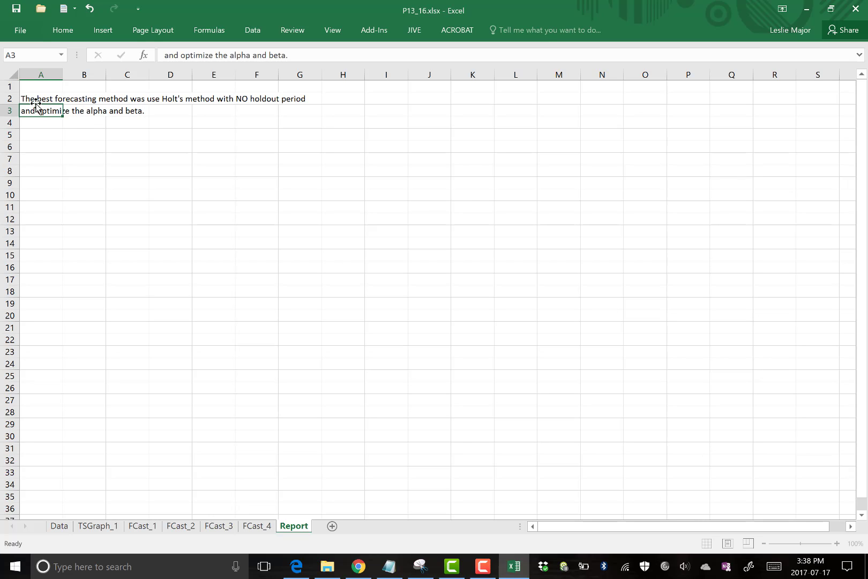
key(Return)
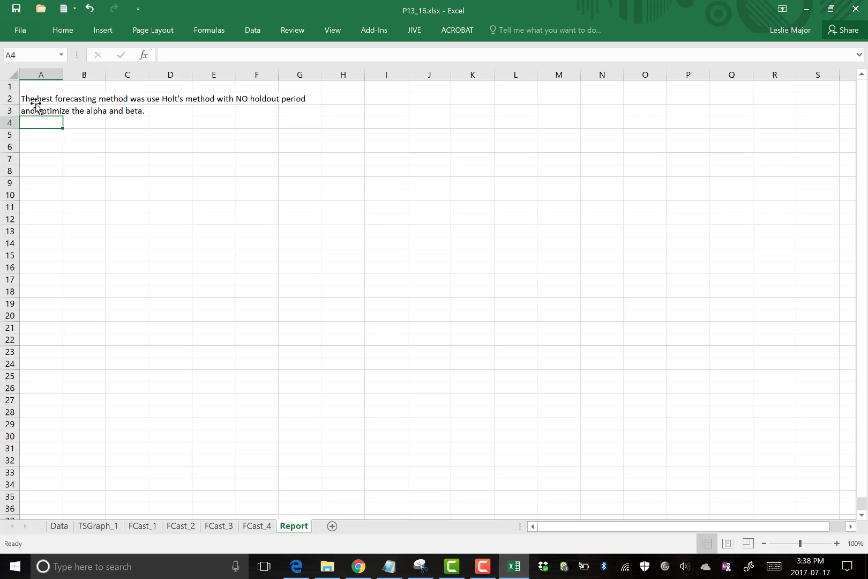
click(152, 158)
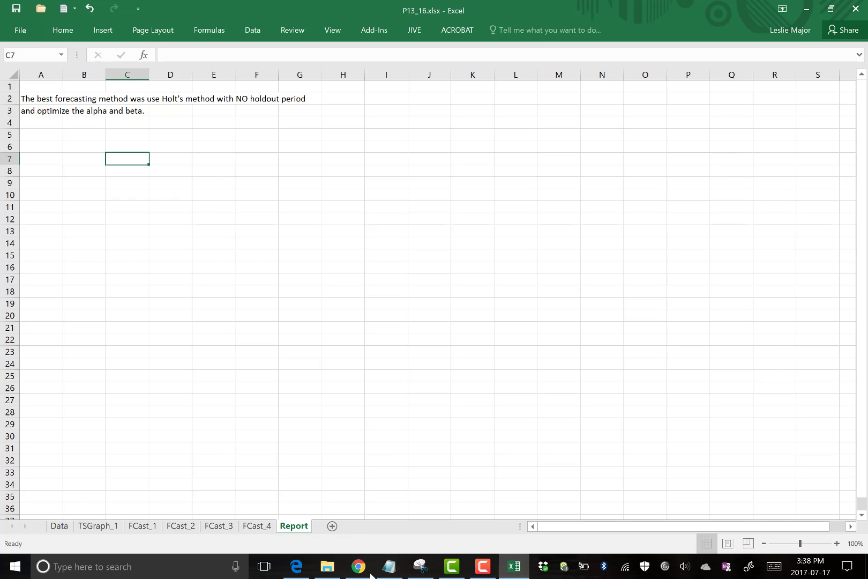